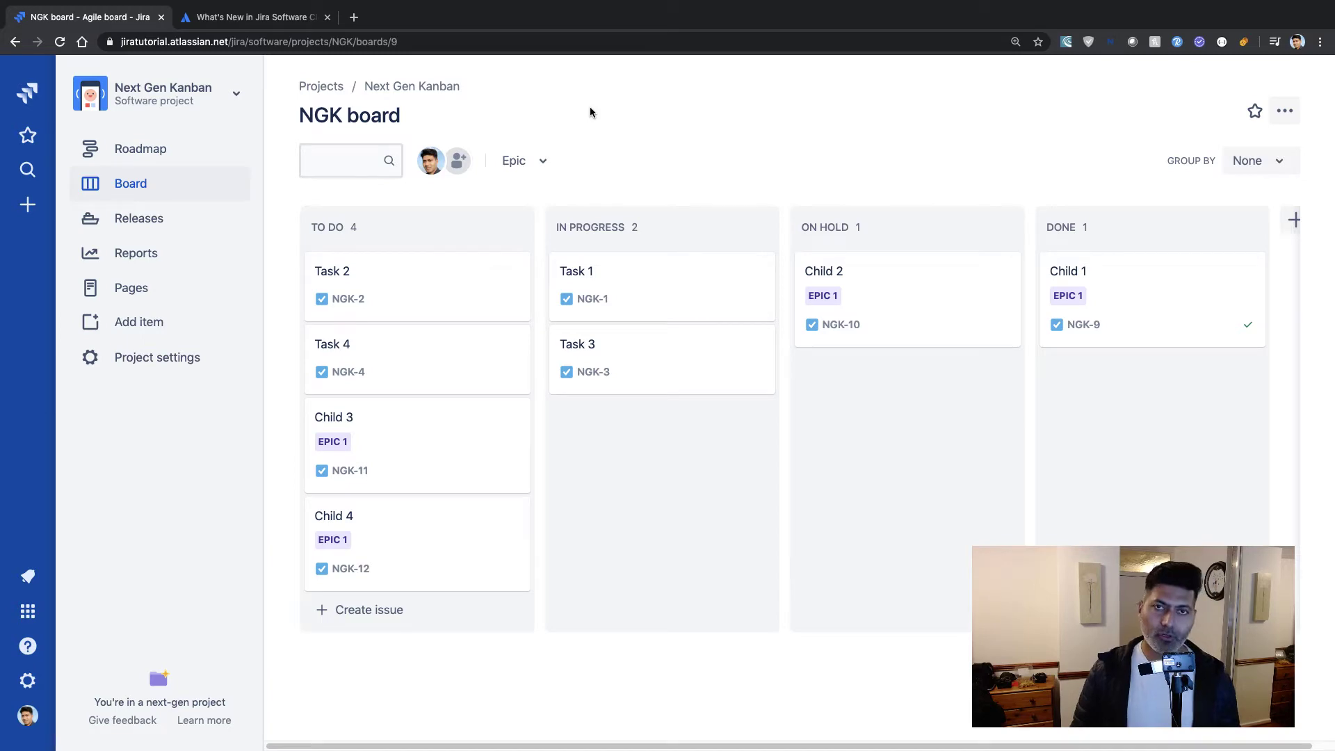
# Switch from the NGK board to the What's New in Jira Software Cloud tab
pyautogui.hotkey('ctrl', 'Tab')
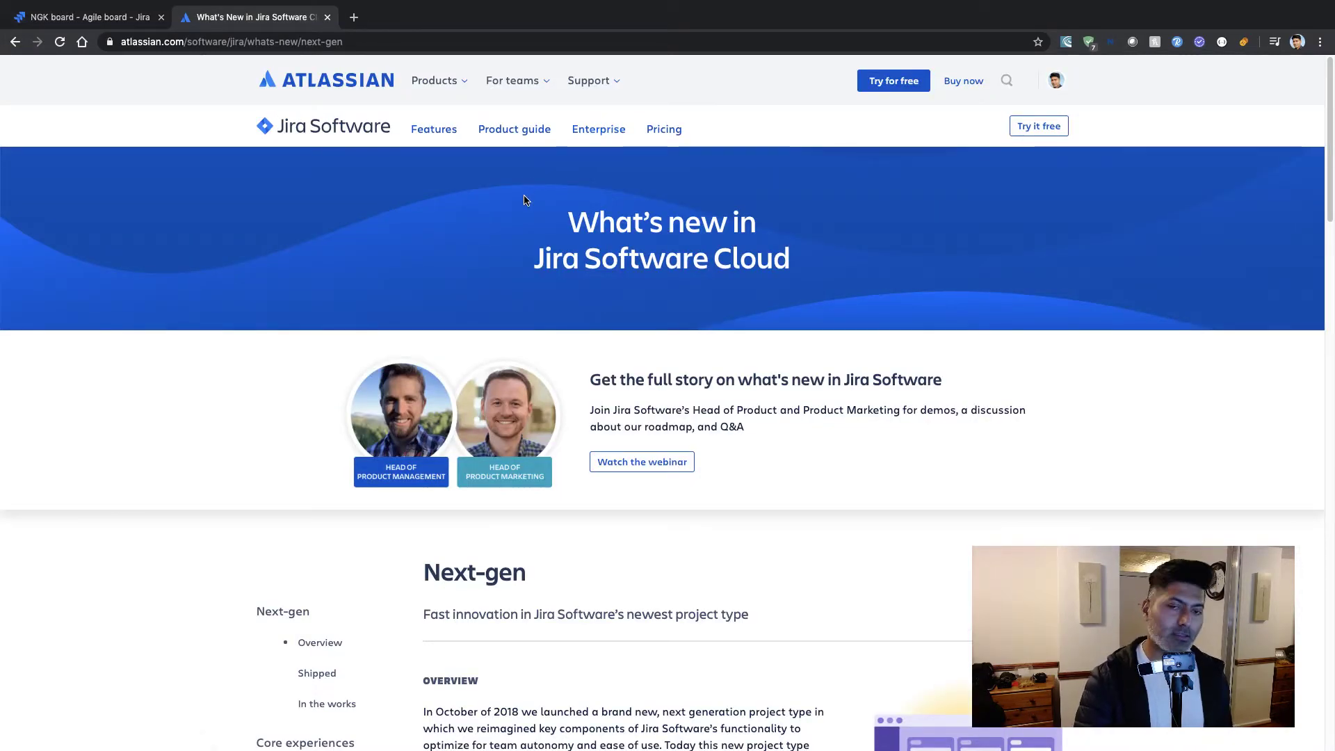
# Zoom the page to 110%, read the Shipped and In the works next-gen lists, then return to the board
pyautogui.scroll(-3, 525, 199)
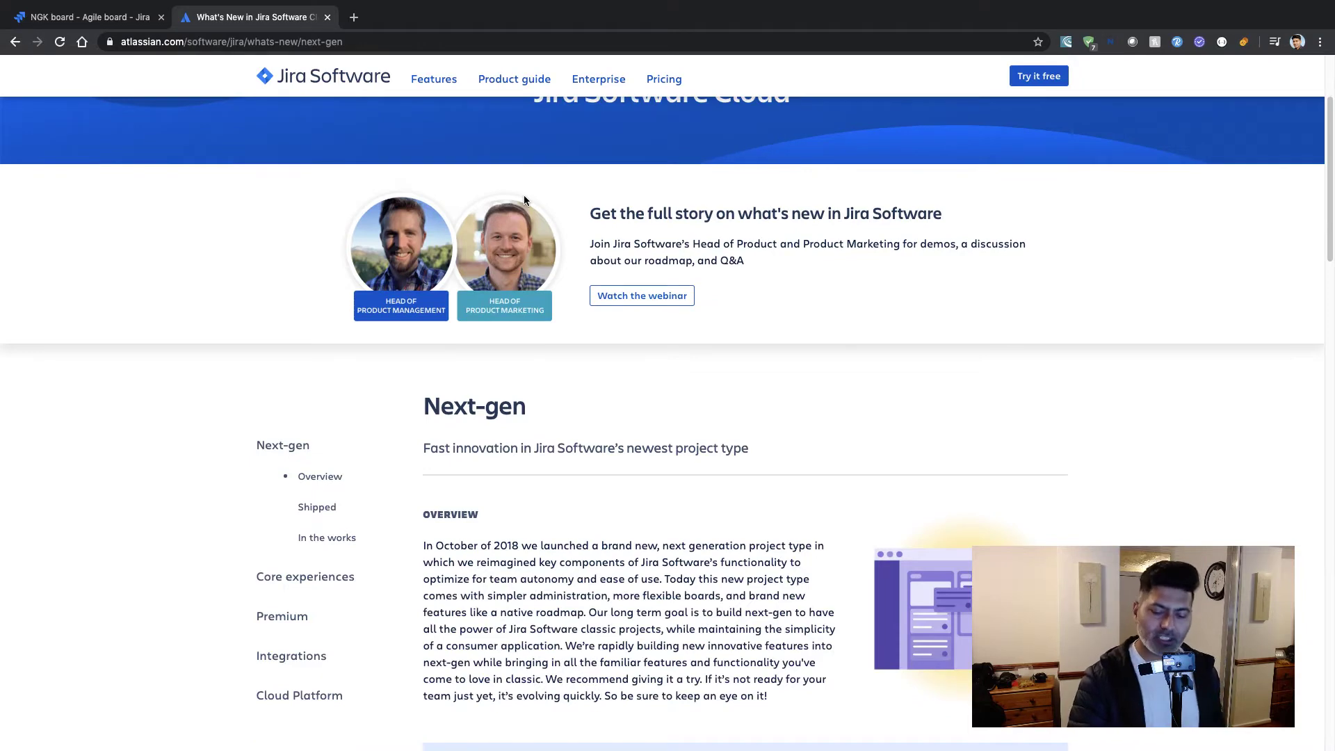
pyautogui.press('super+equal')
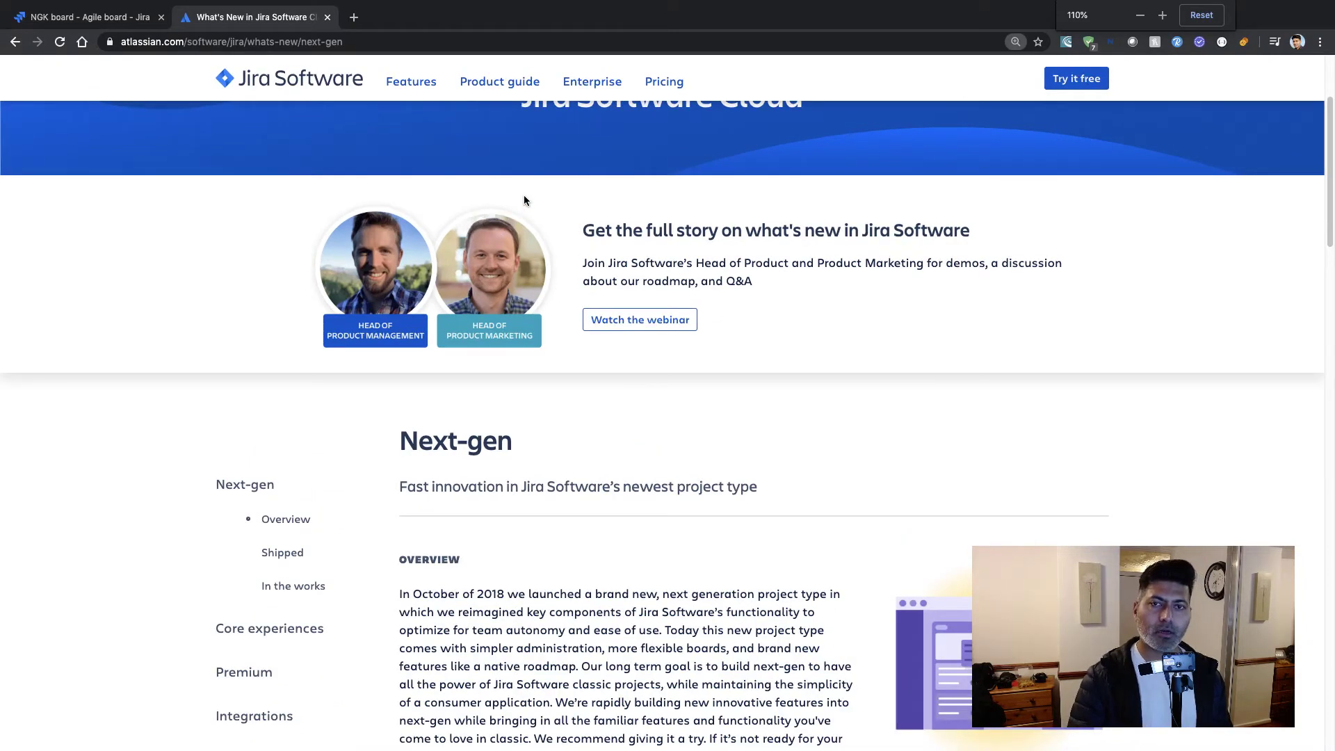
pyautogui.scroll(-7, 523, 200)
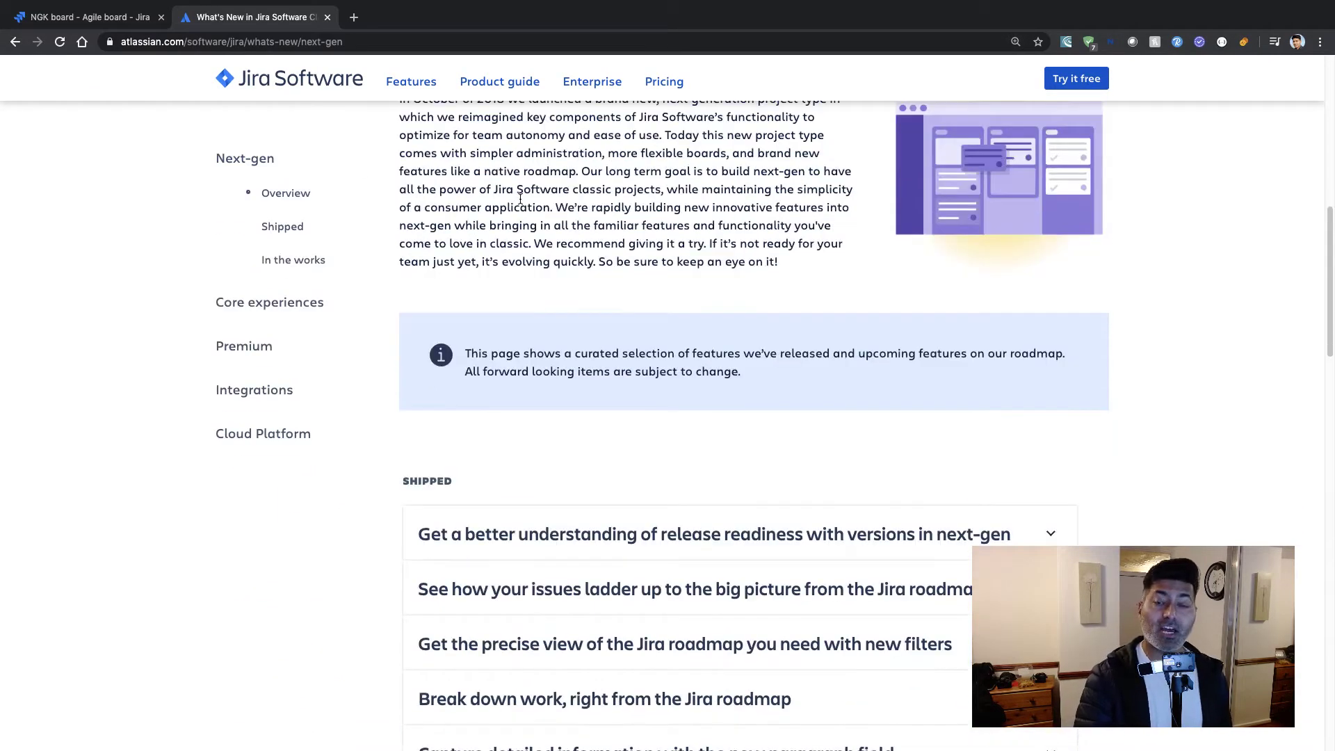
pyautogui.scroll(-2, 520, 199)
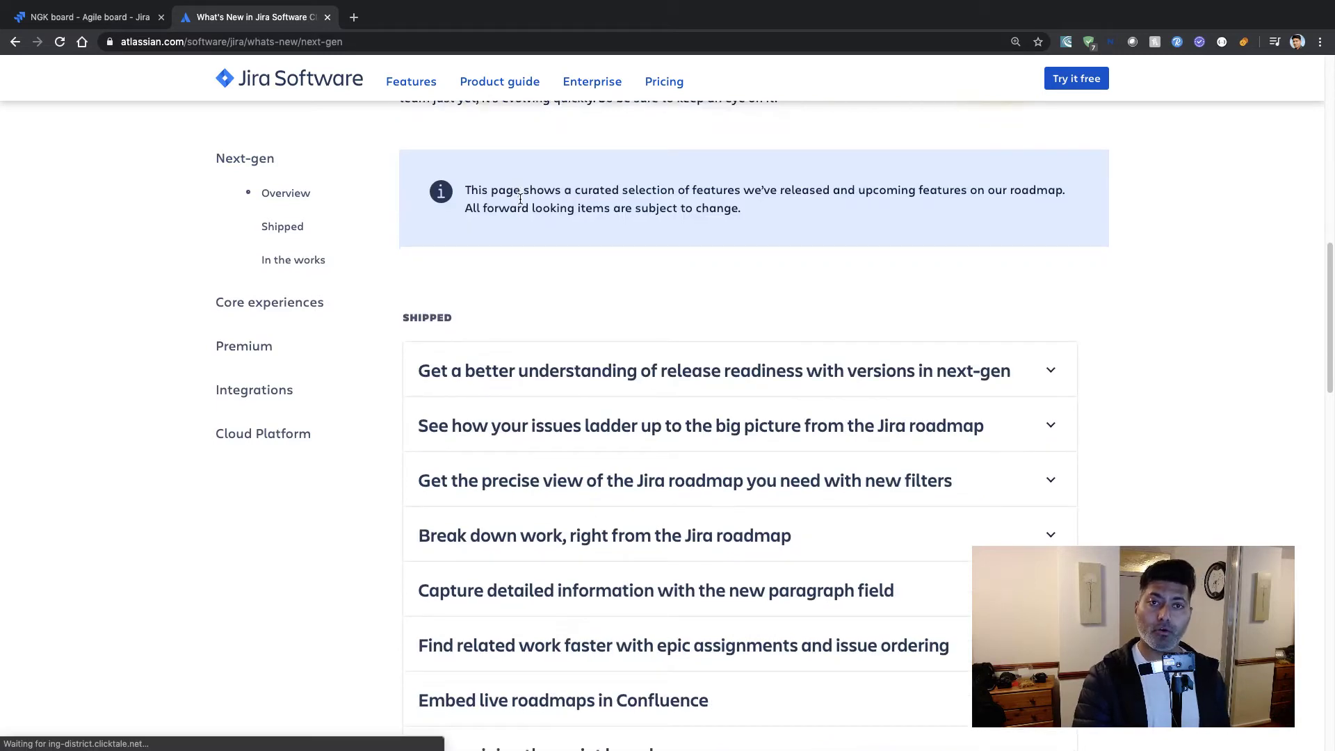
pyautogui.scroll(-3, 520, 199)
pyautogui.scroll(2, 512, 199)
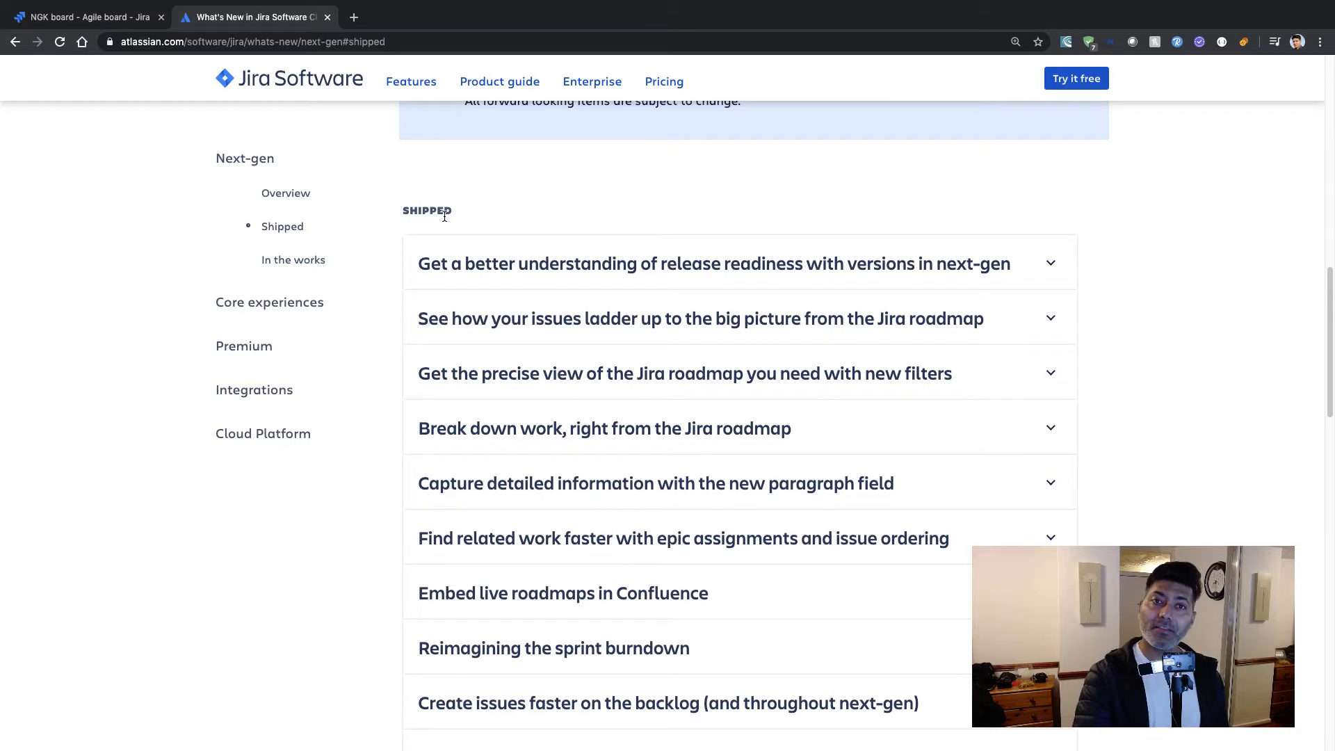
pyautogui.scroll(-10, 445, 217)
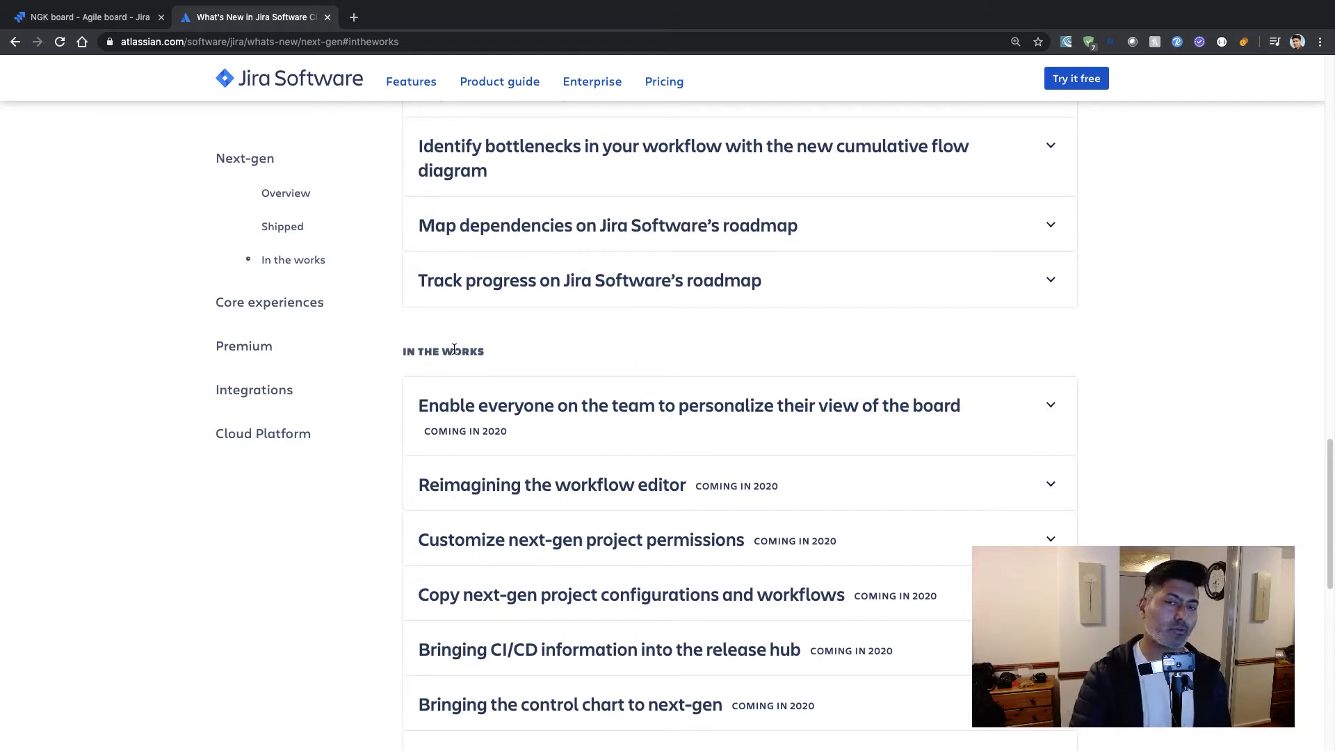
pyautogui.scroll(-5, 454, 349)
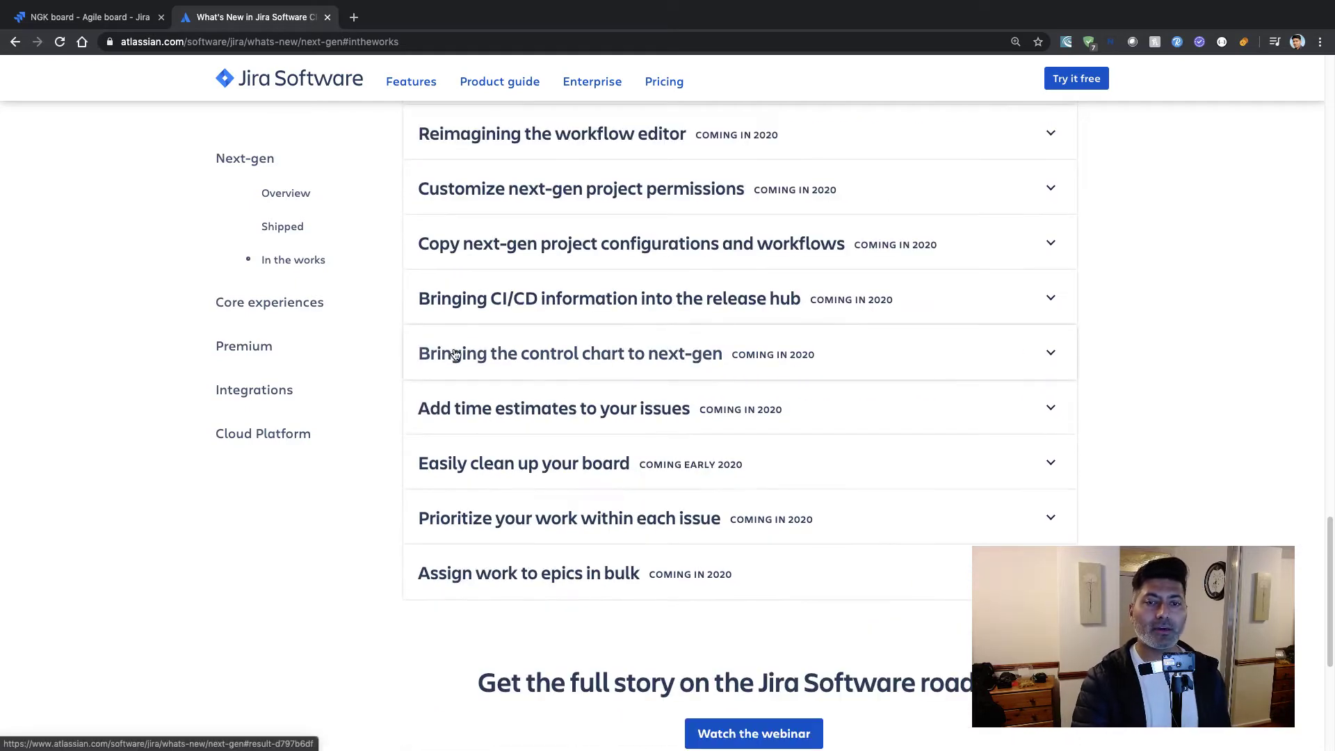
pyautogui.scroll(-1, 464, 360)
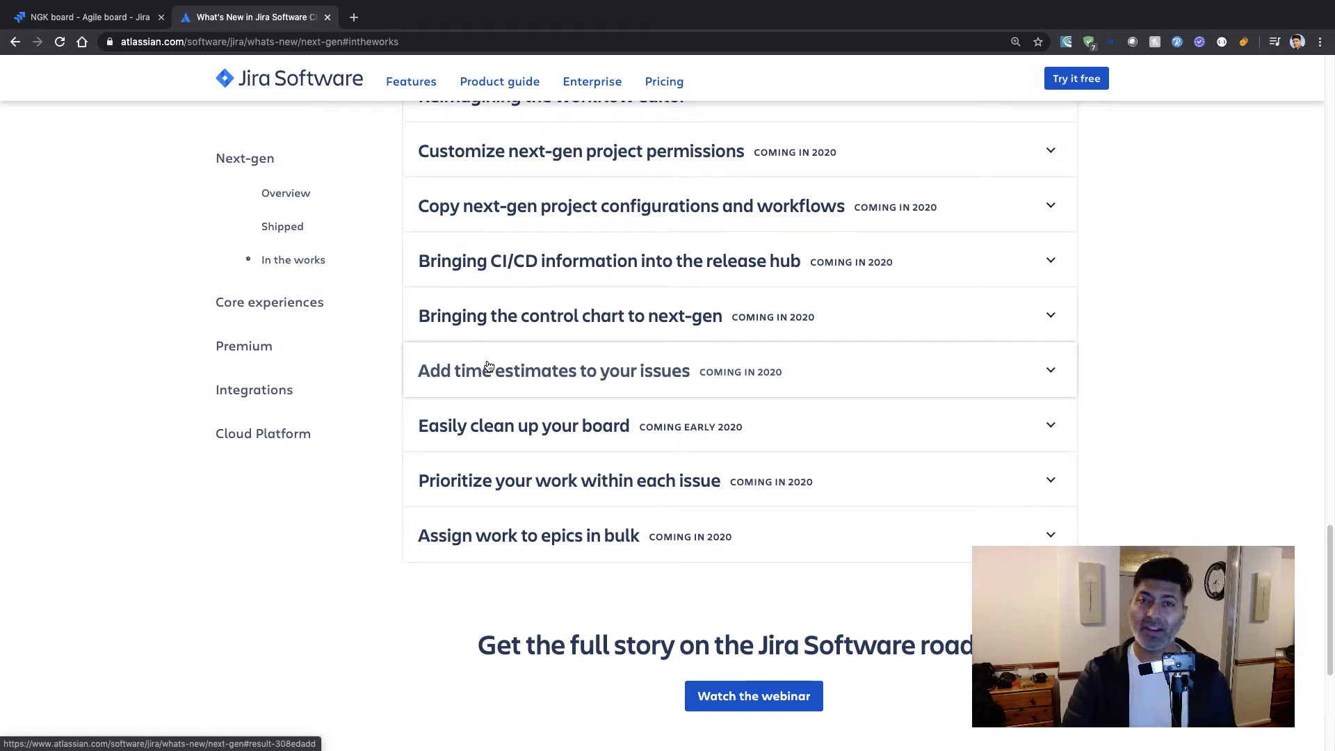
pyautogui.hotkey('ctrl', 'shift', 'Tab')
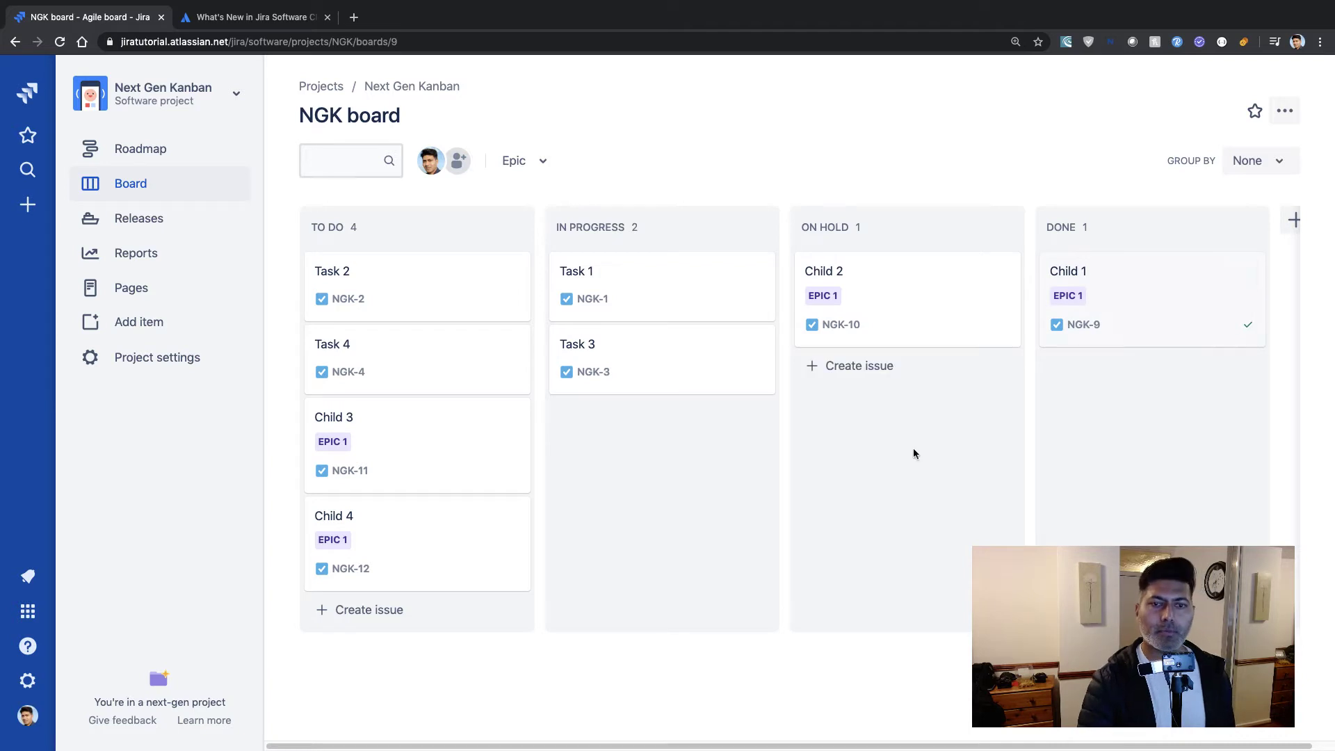
# Add a new column beside Done, discard it unnamed, and open the Task 2 (NGK-2) issue
pyautogui.hscroll(1, 668, 703)
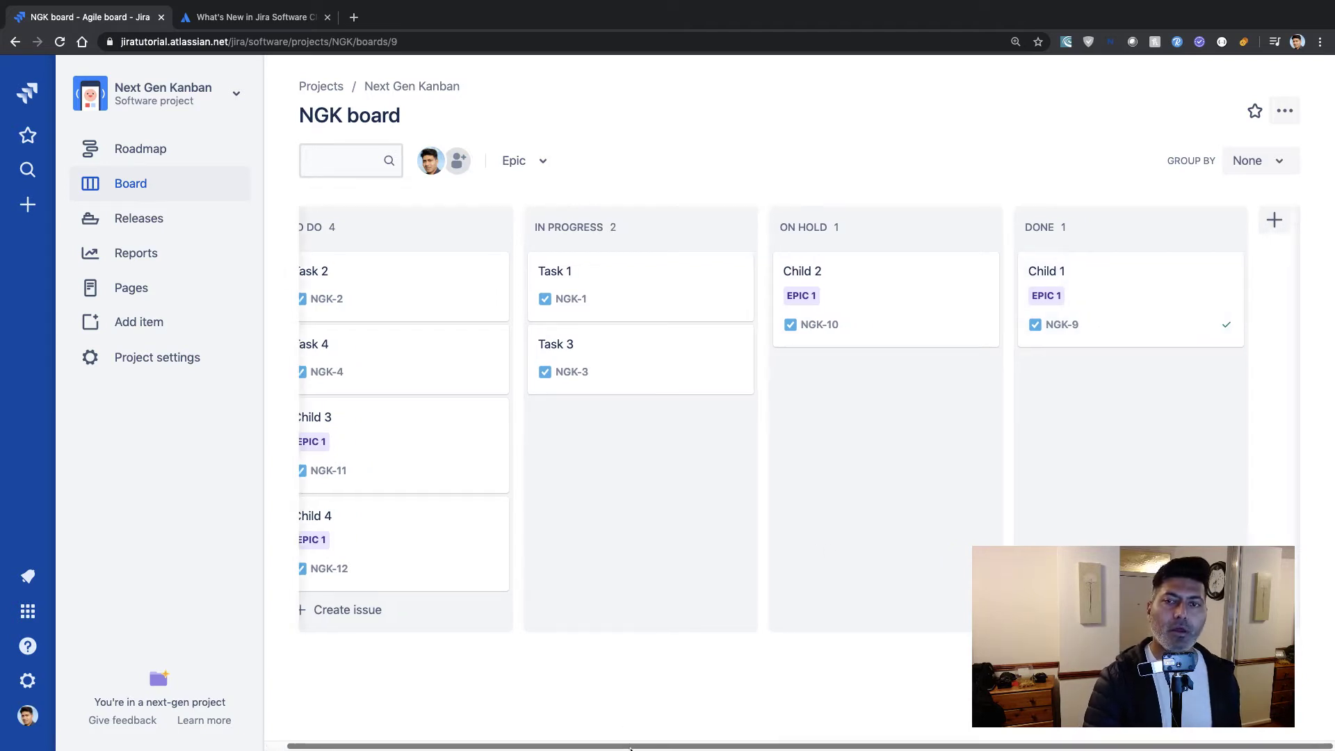
pyautogui.click(1274, 221)
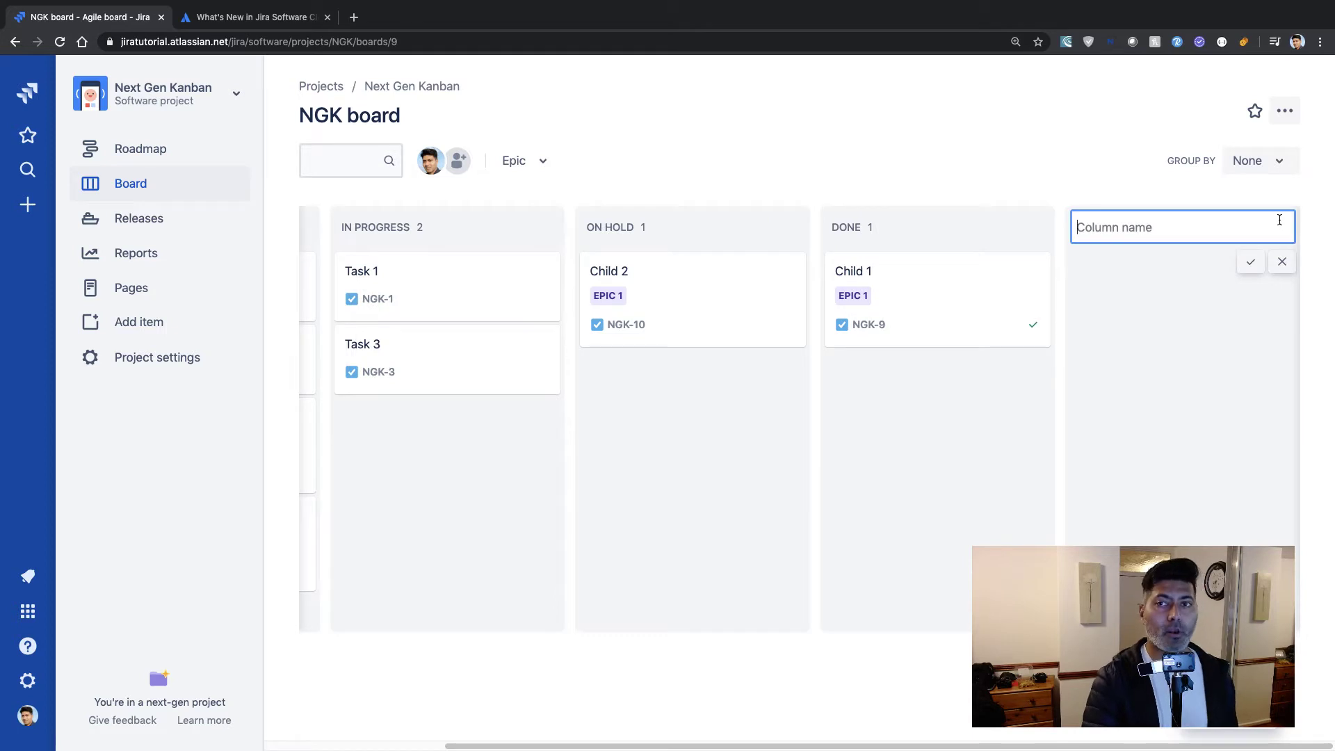
pyautogui.click(1282, 261)
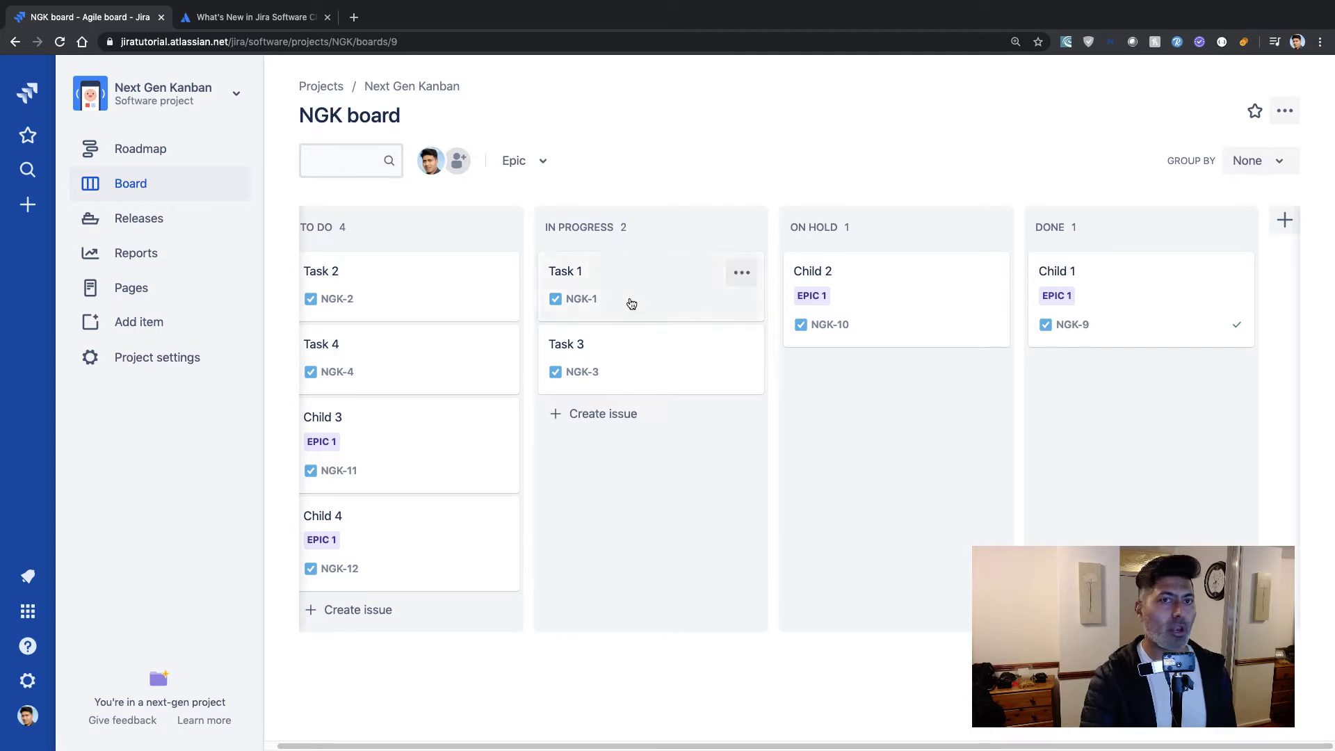
pyautogui.click(421, 279)
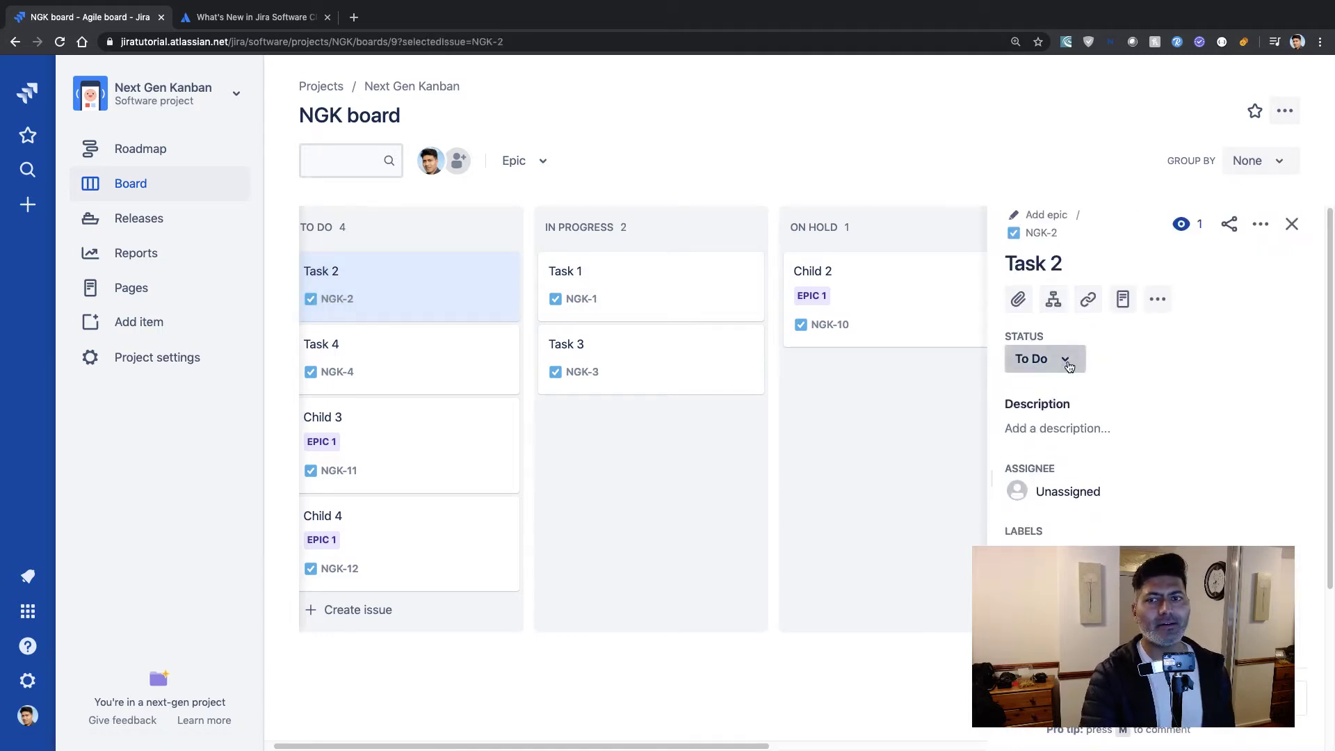
# Review Task 2's status options and more-actions menu without changes, then close NGK-2's details
pyautogui.click(1065, 360)
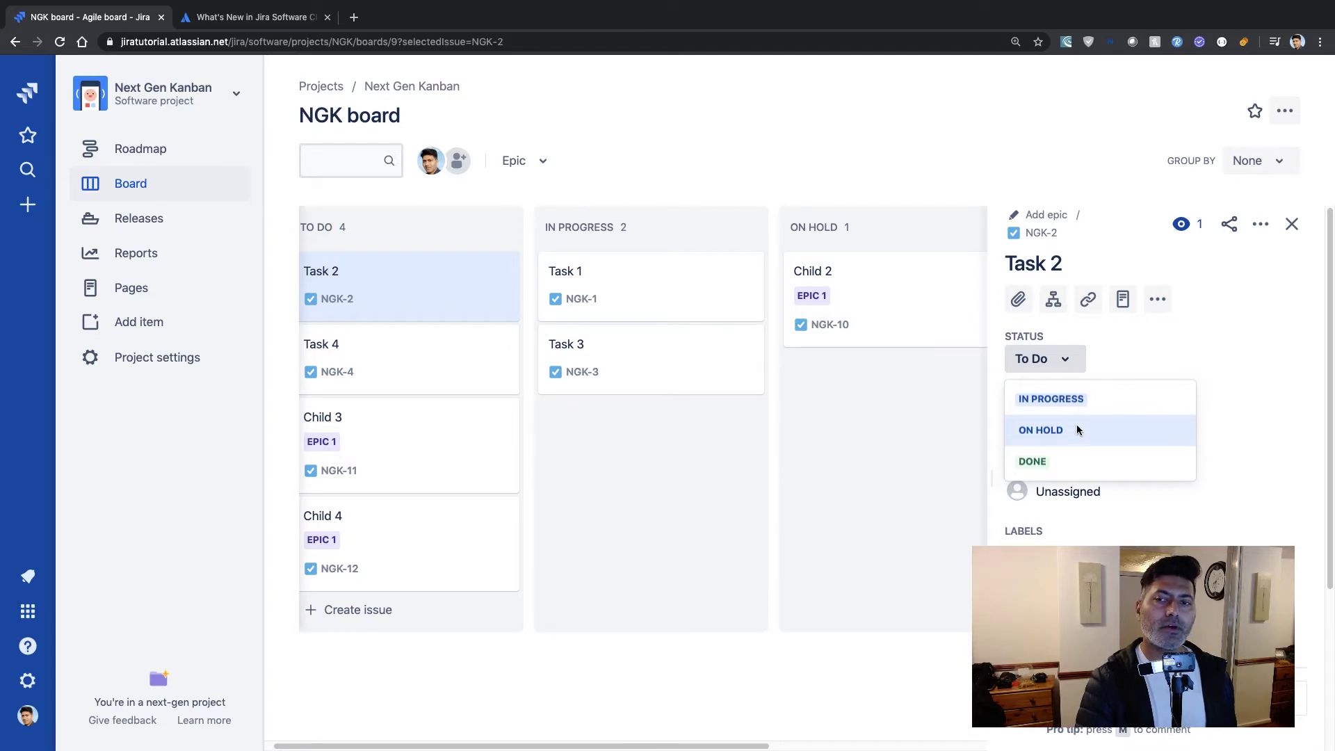
pyautogui.click(1216, 311)
pyautogui.click(1261, 224)
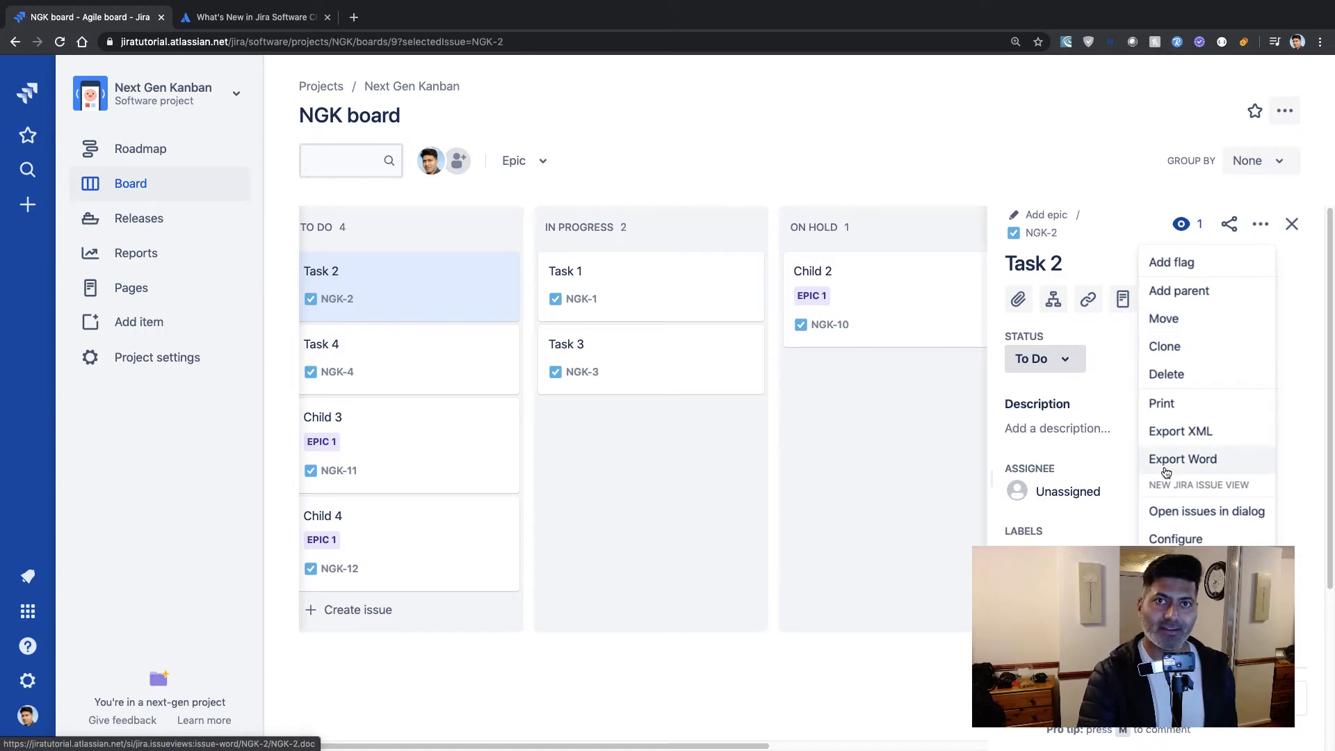
pyautogui.click(986, 154)
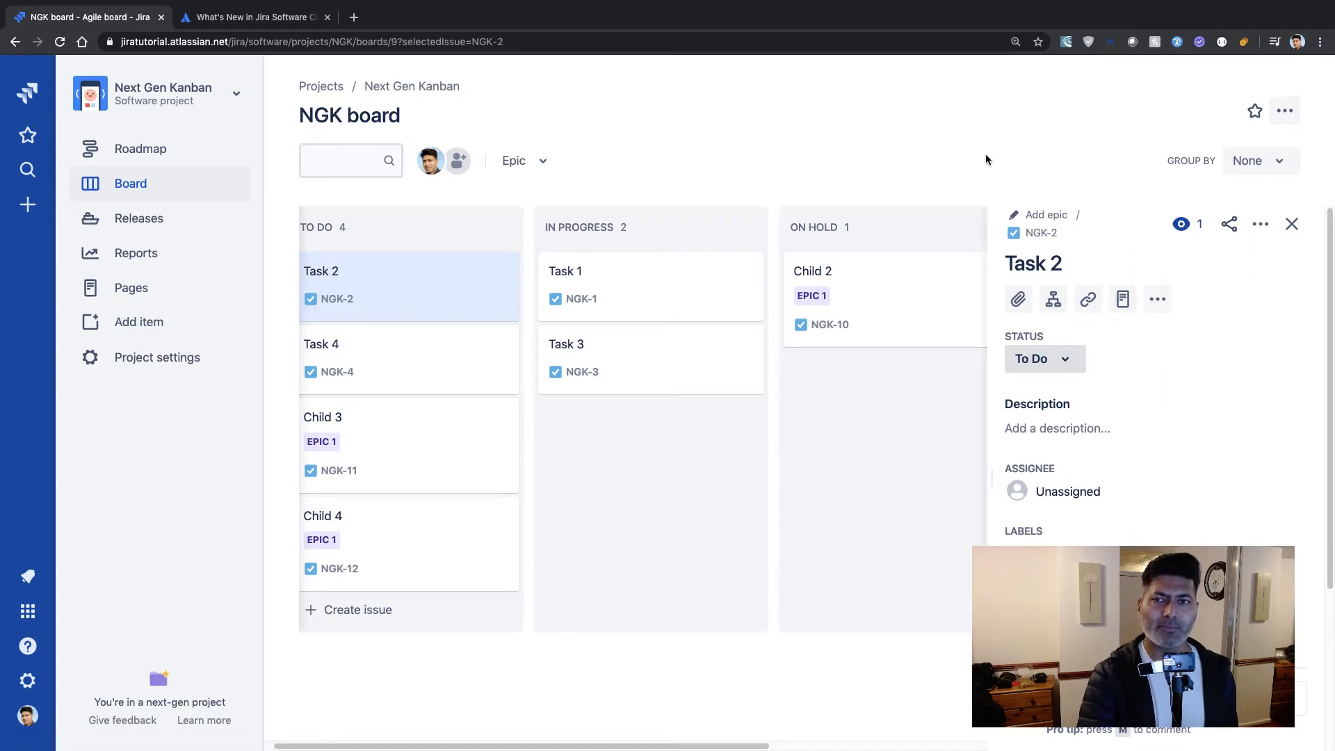
pyautogui.click(1291, 226)
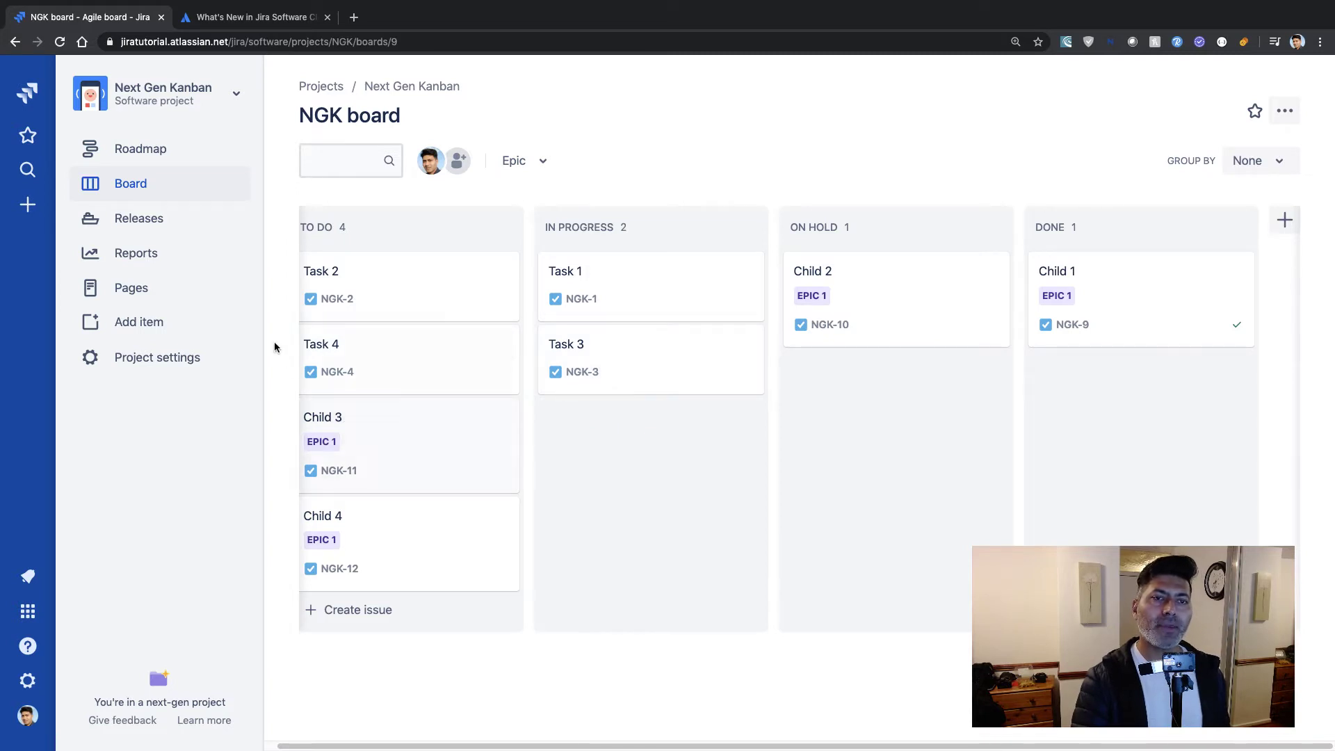
# Add a Date field named Deadline to the Task issue type's context fields, then leave without saving
pyautogui.click(170, 358)
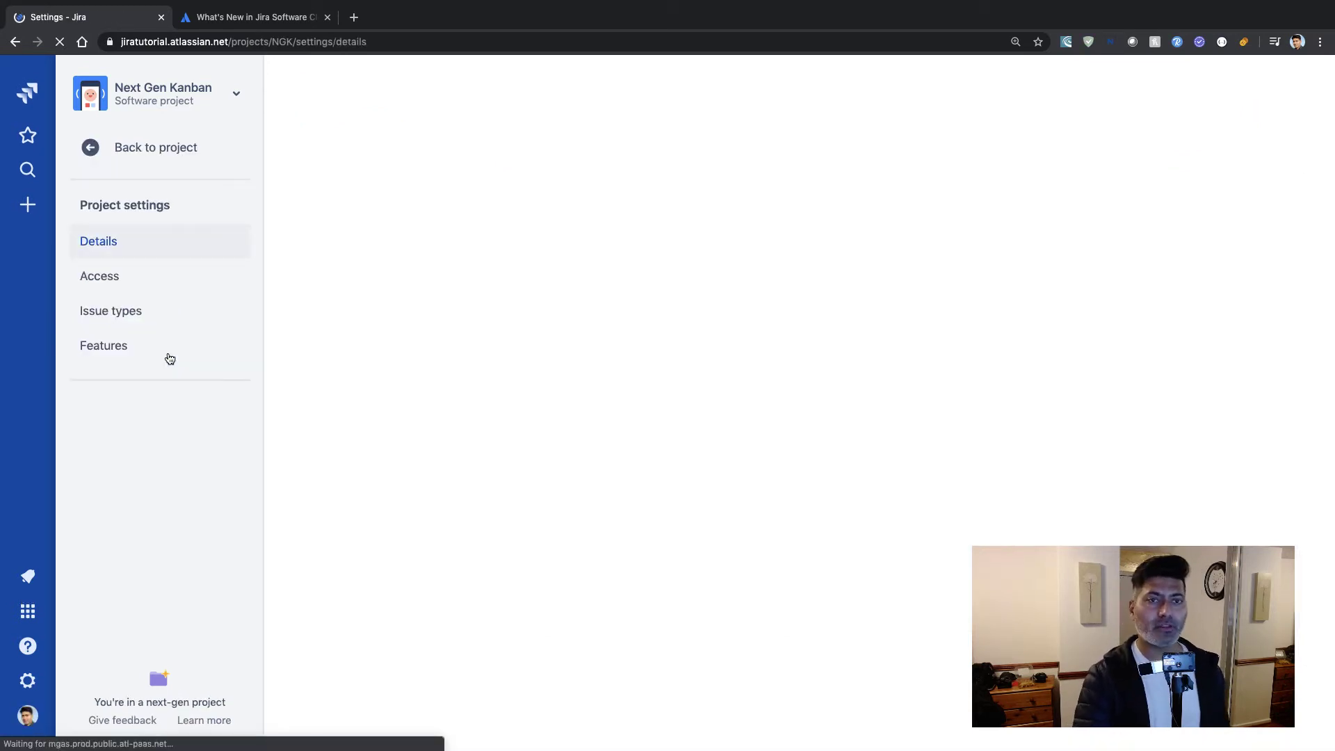
pyautogui.click(147, 319)
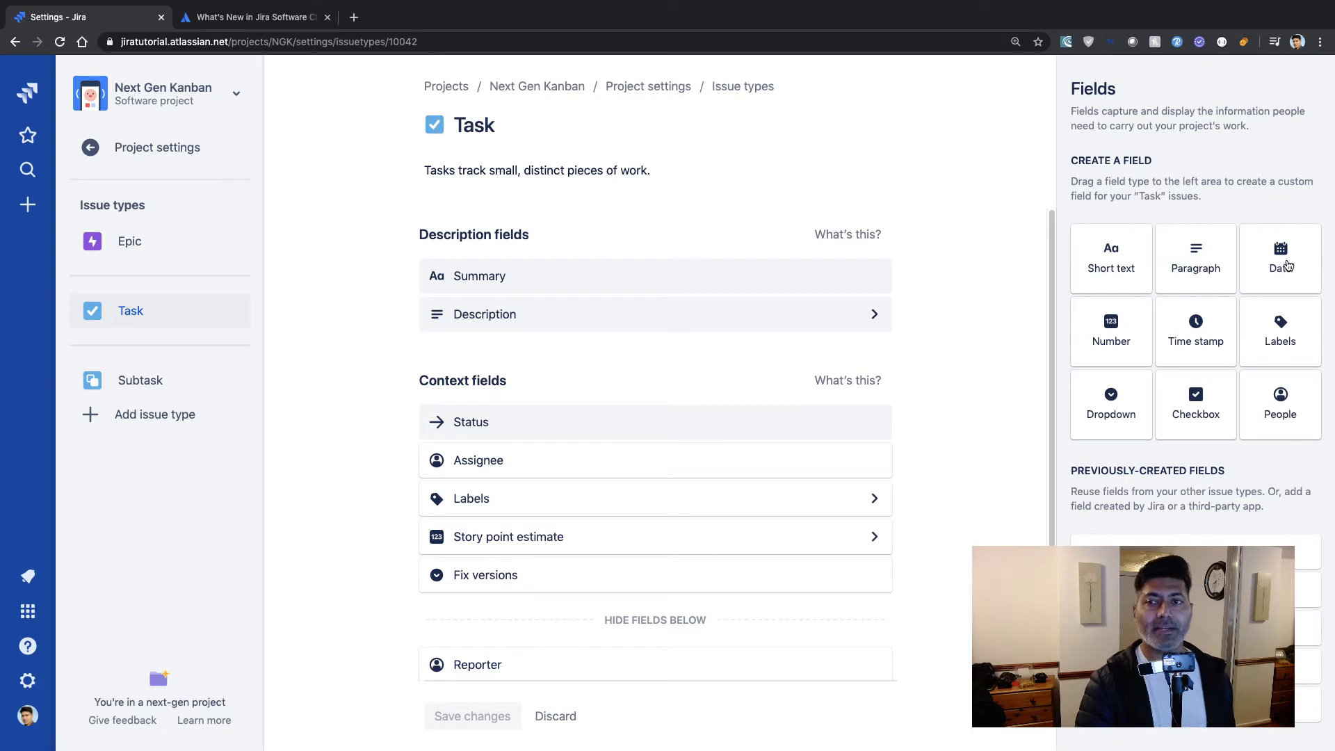
pyautogui.moveTo(1287, 265); pyautogui.dragTo(583, 452)
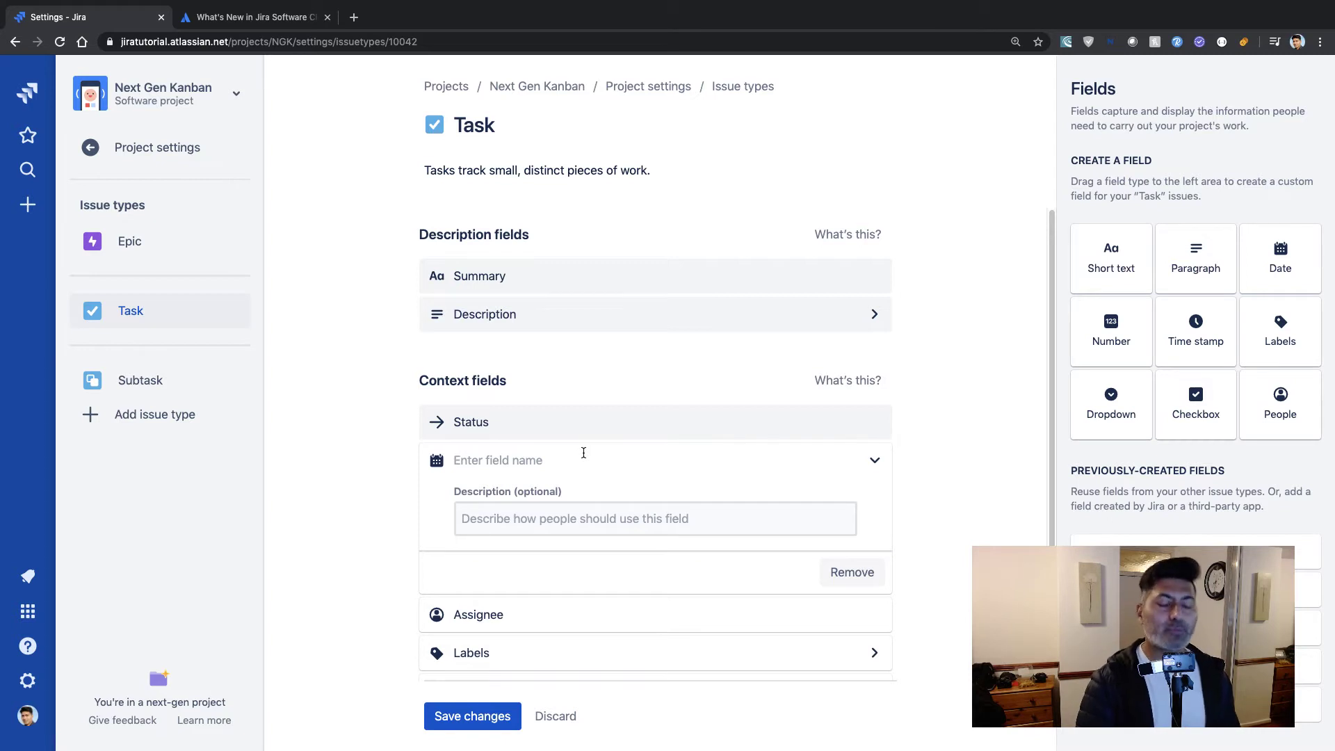
pyautogui.write('Dead')
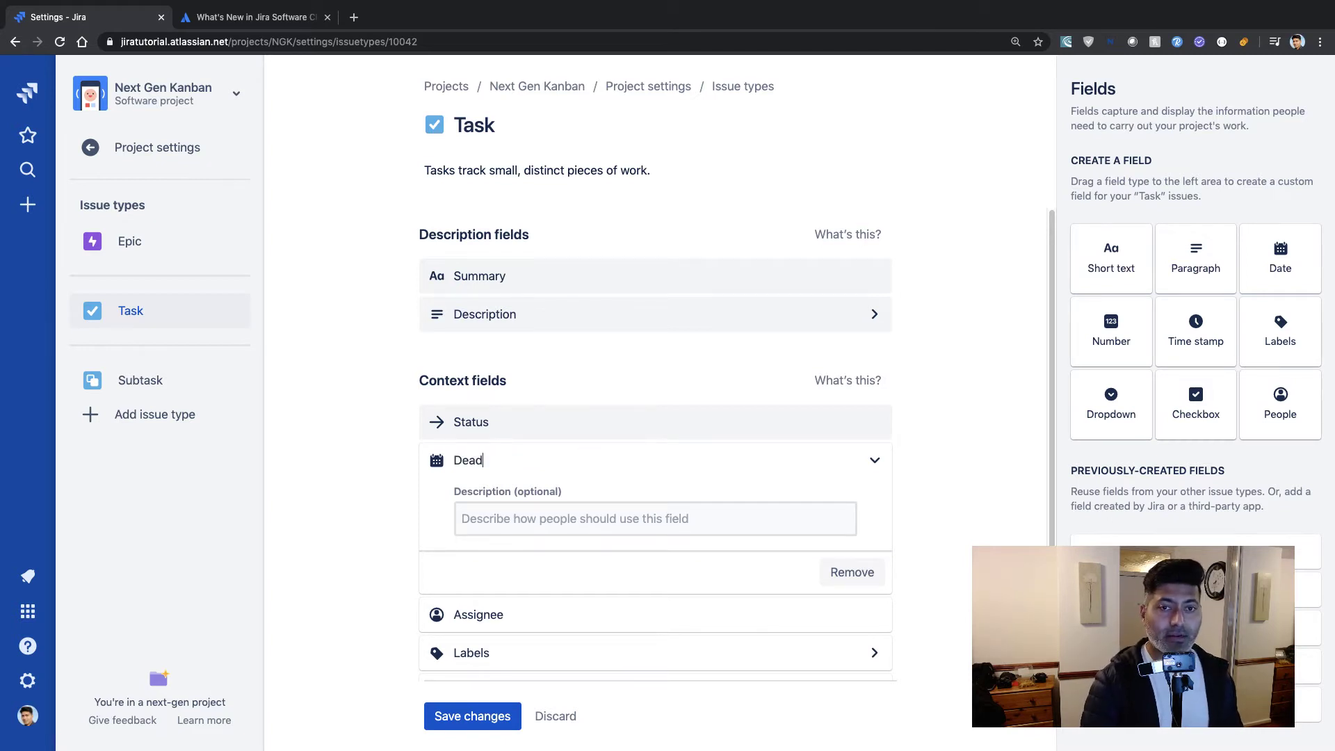
pyautogui.write('line')
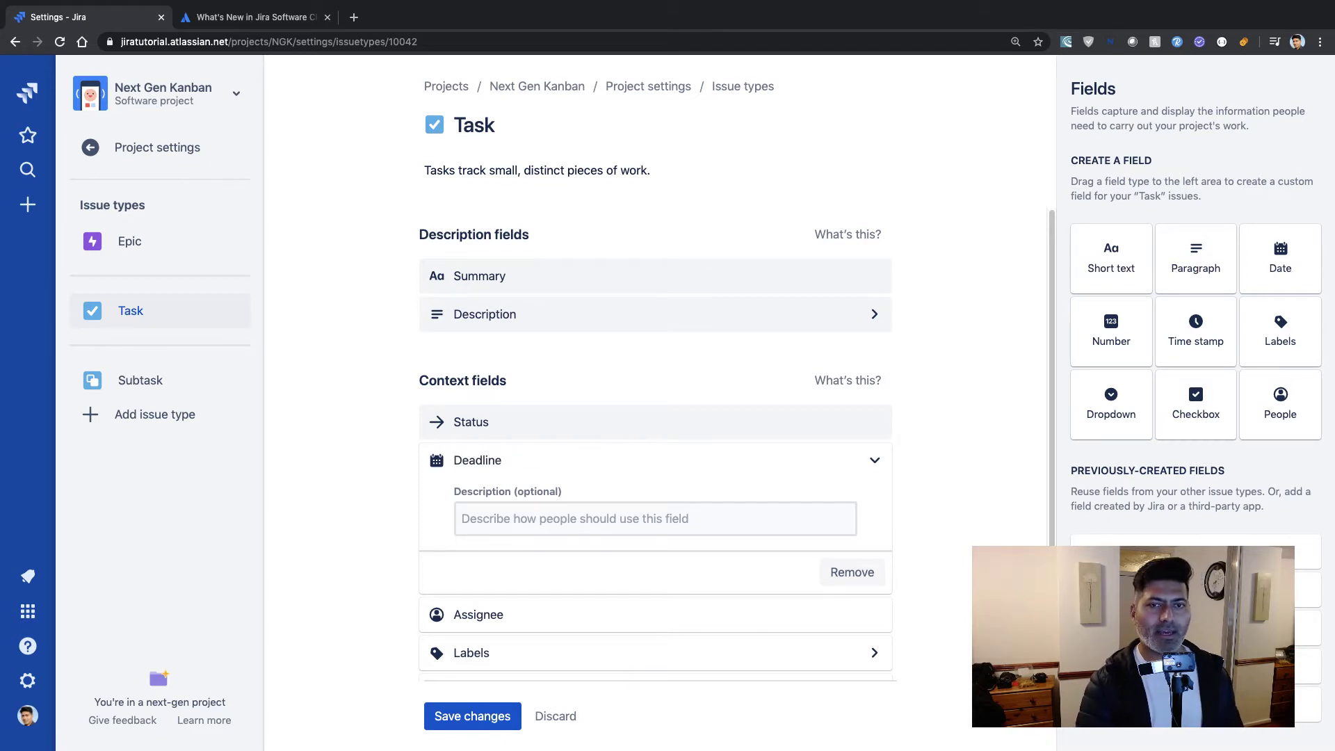
pyautogui.scroll(-3, 584, 456)
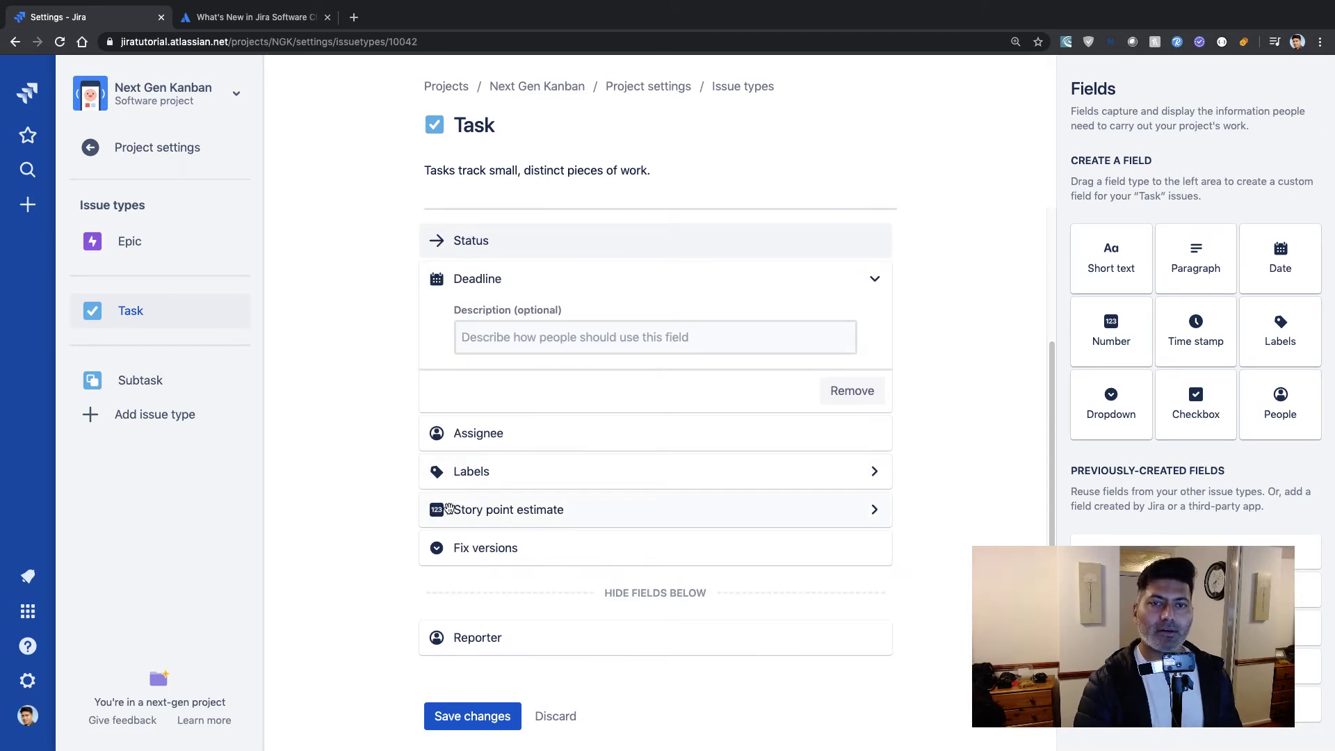
pyautogui.click(382, 499)
pyautogui.click(508, 406)
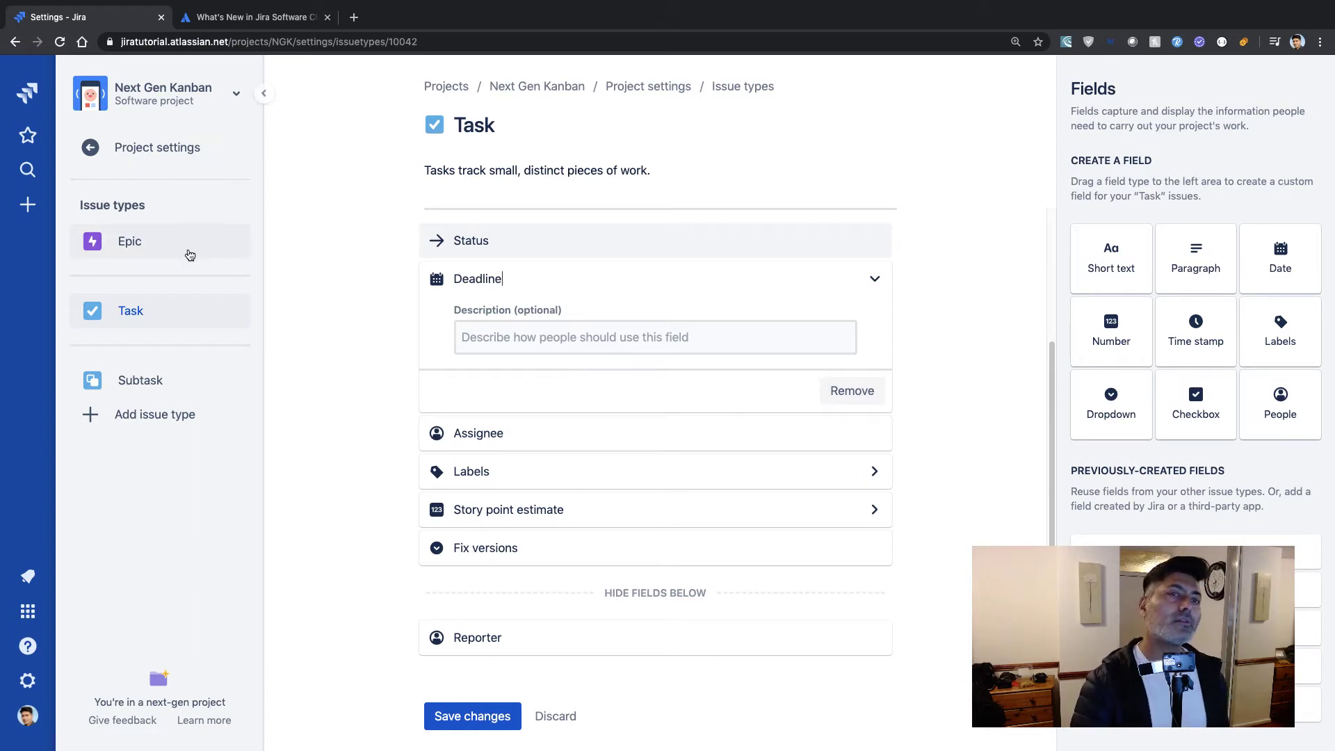
pyautogui.click(95, 152)
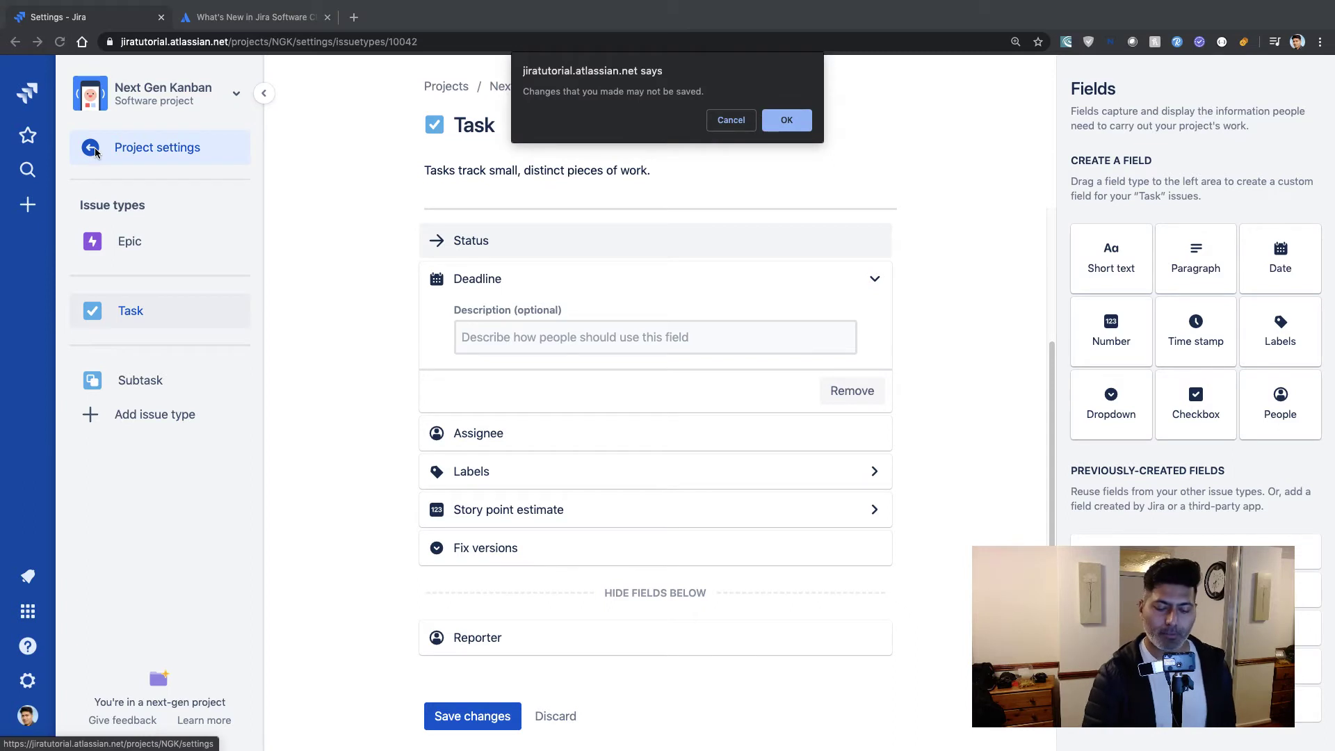
pyautogui.press('Return')
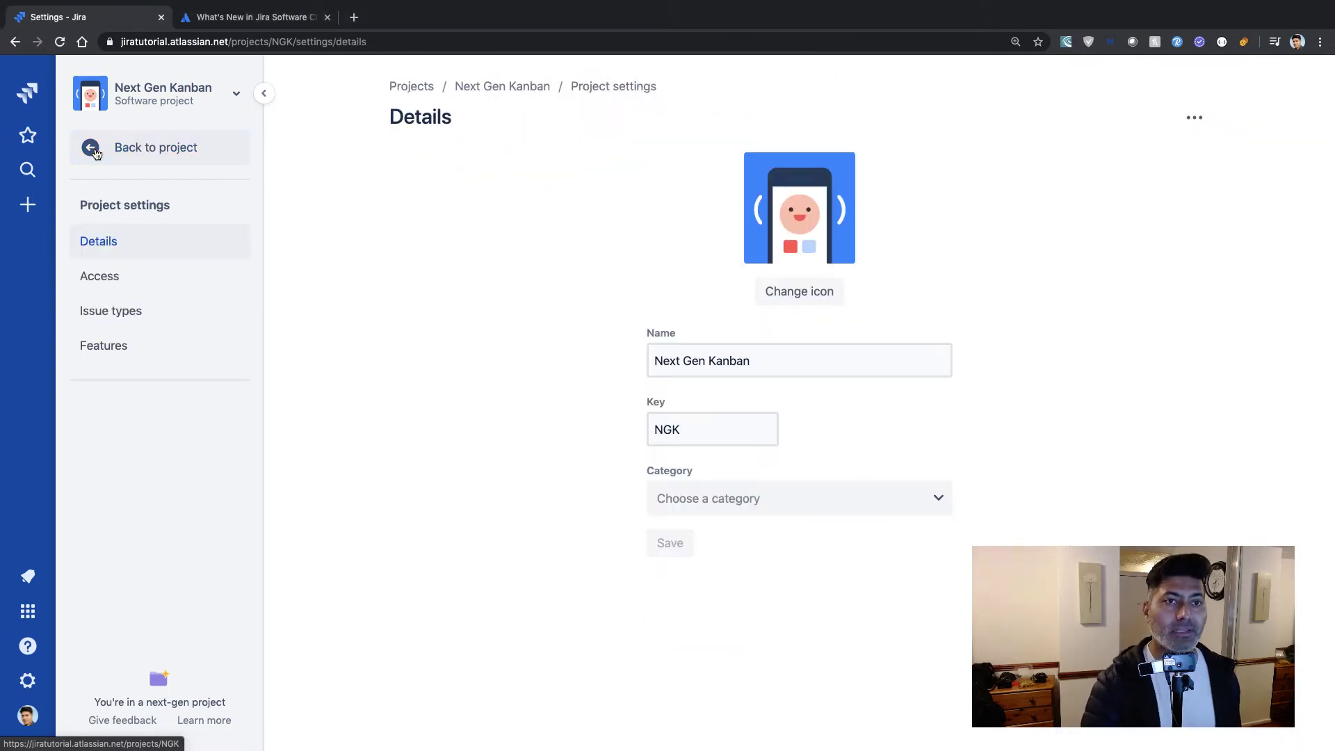
pyautogui.click(85, 150)
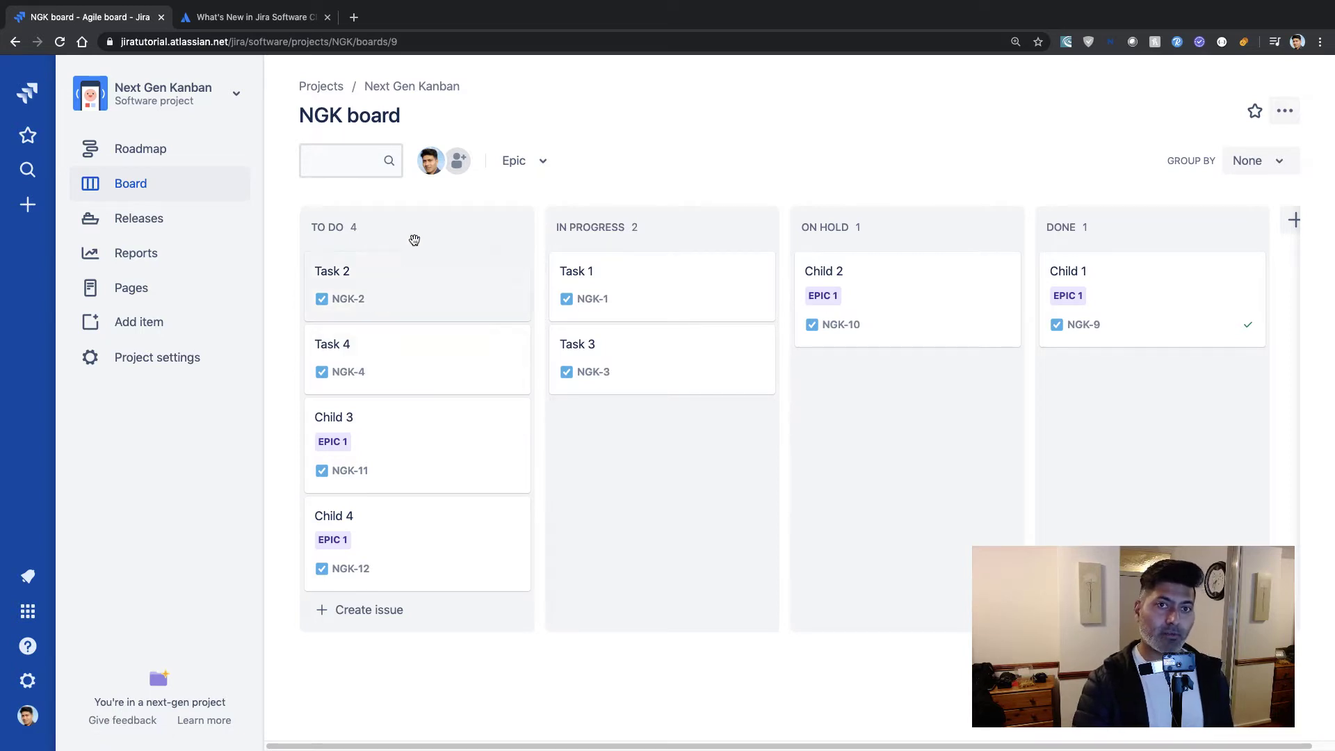
pyautogui.moveTo(470, 258); pyautogui.dragTo(413, 273)
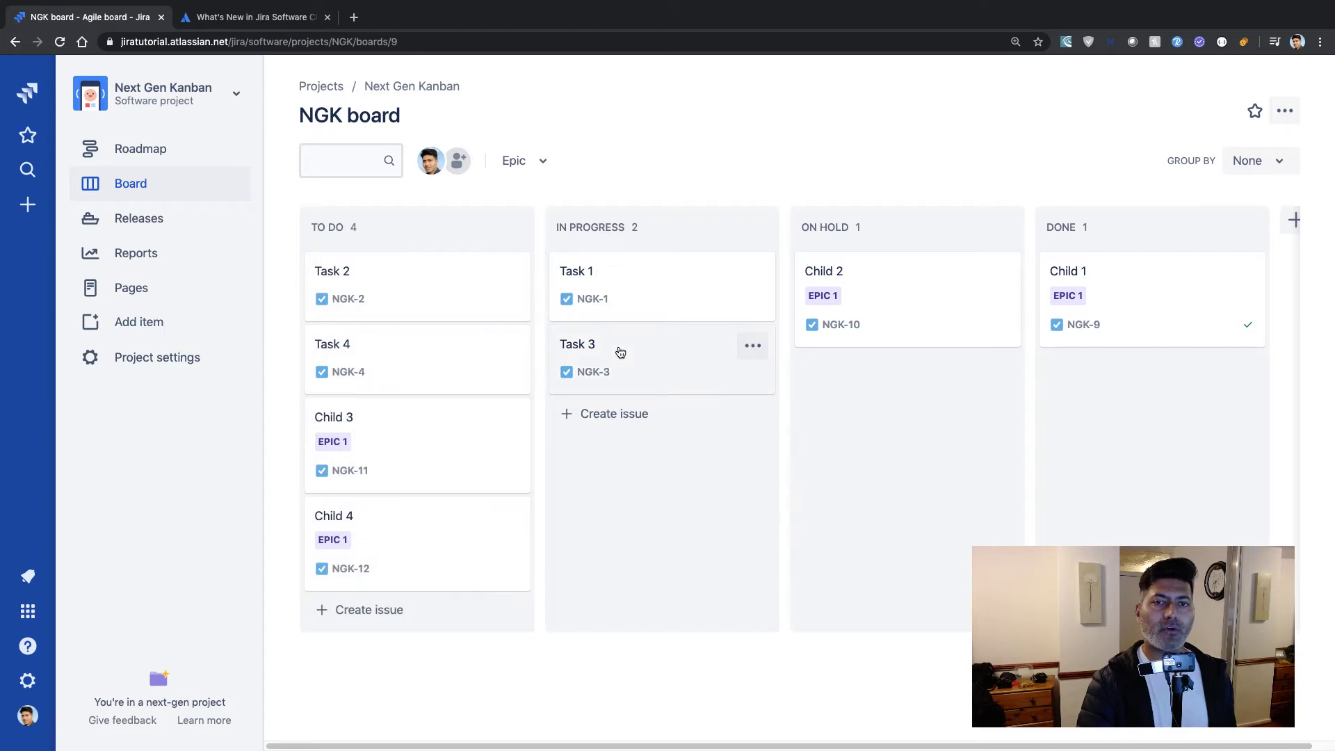
pyautogui.moveTo(403, 356); pyautogui.dragTo(659, 459)
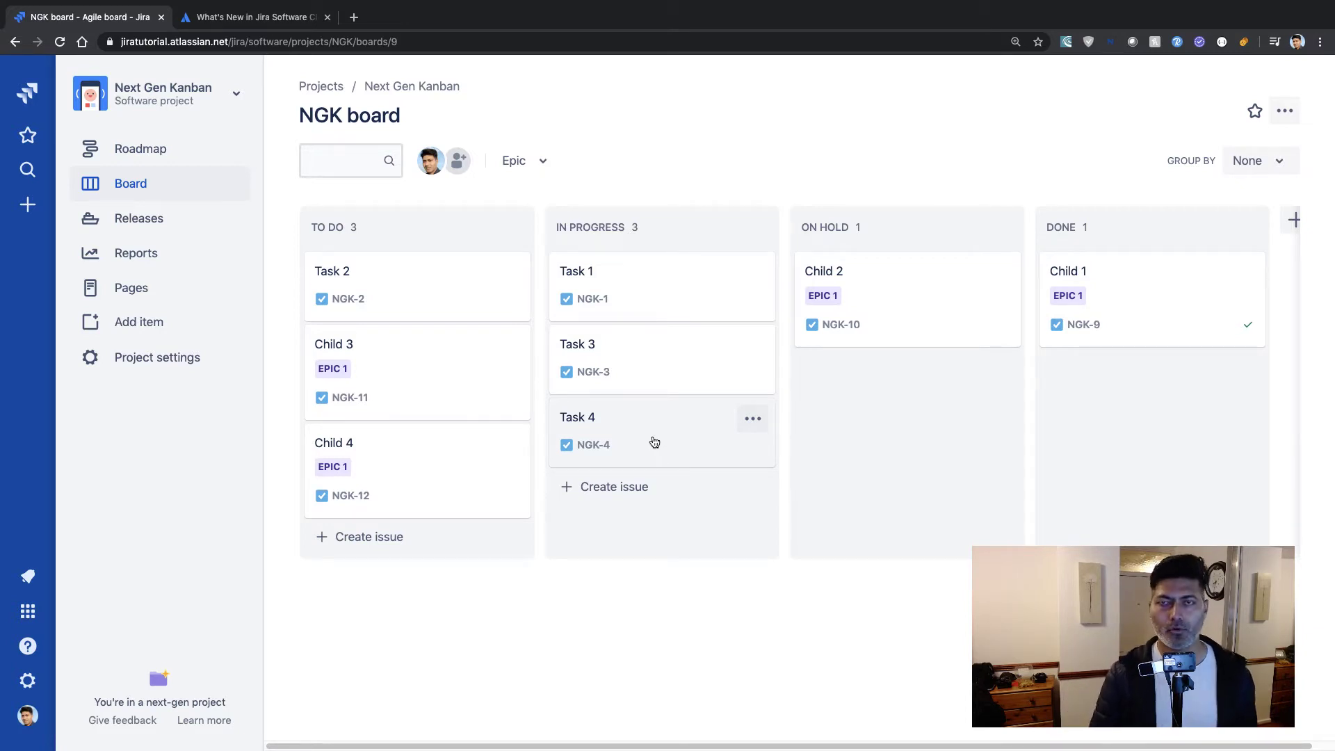
# Try grouping the board by Assignee, Epic and Subtask, settling on Epic swimlanes
pyautogui.click(1267, 163)
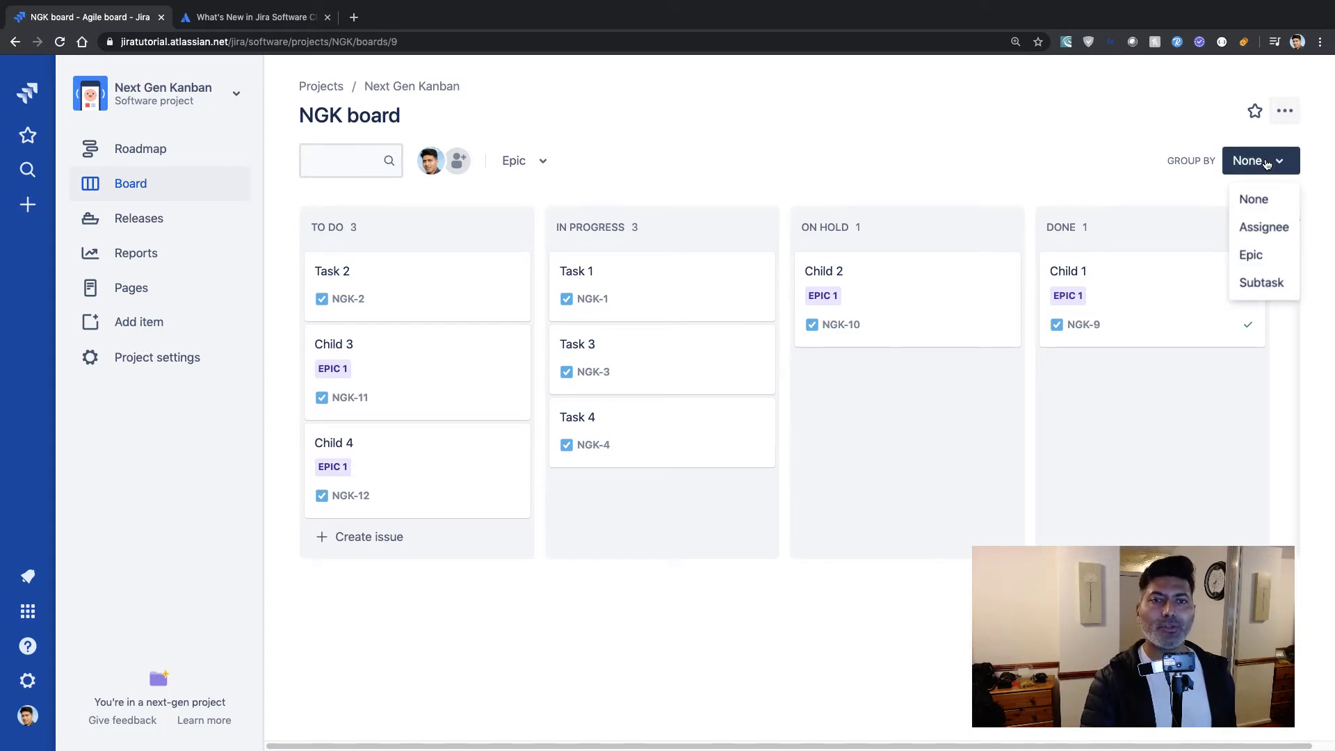
pyautogui.click(1270, 230)
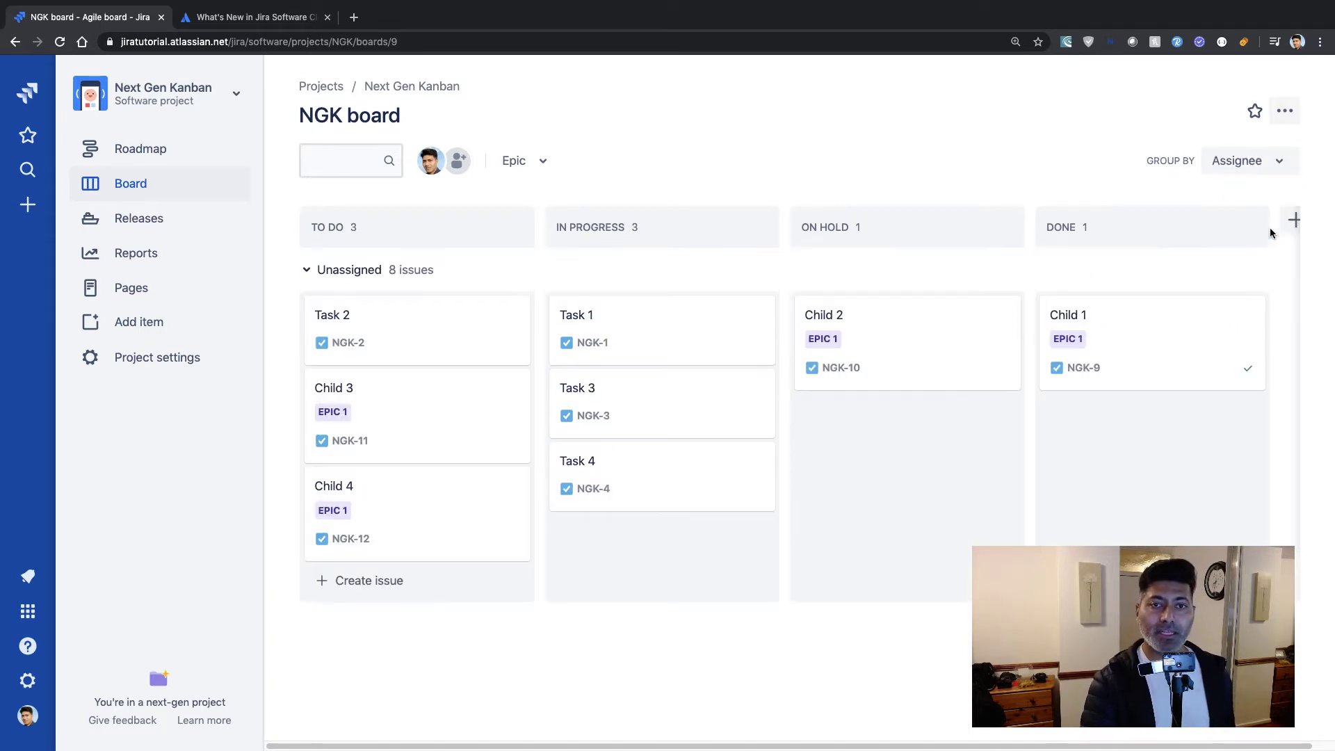
pyautogui.click(1271, 165)
pyautogui.click(1258, 258)
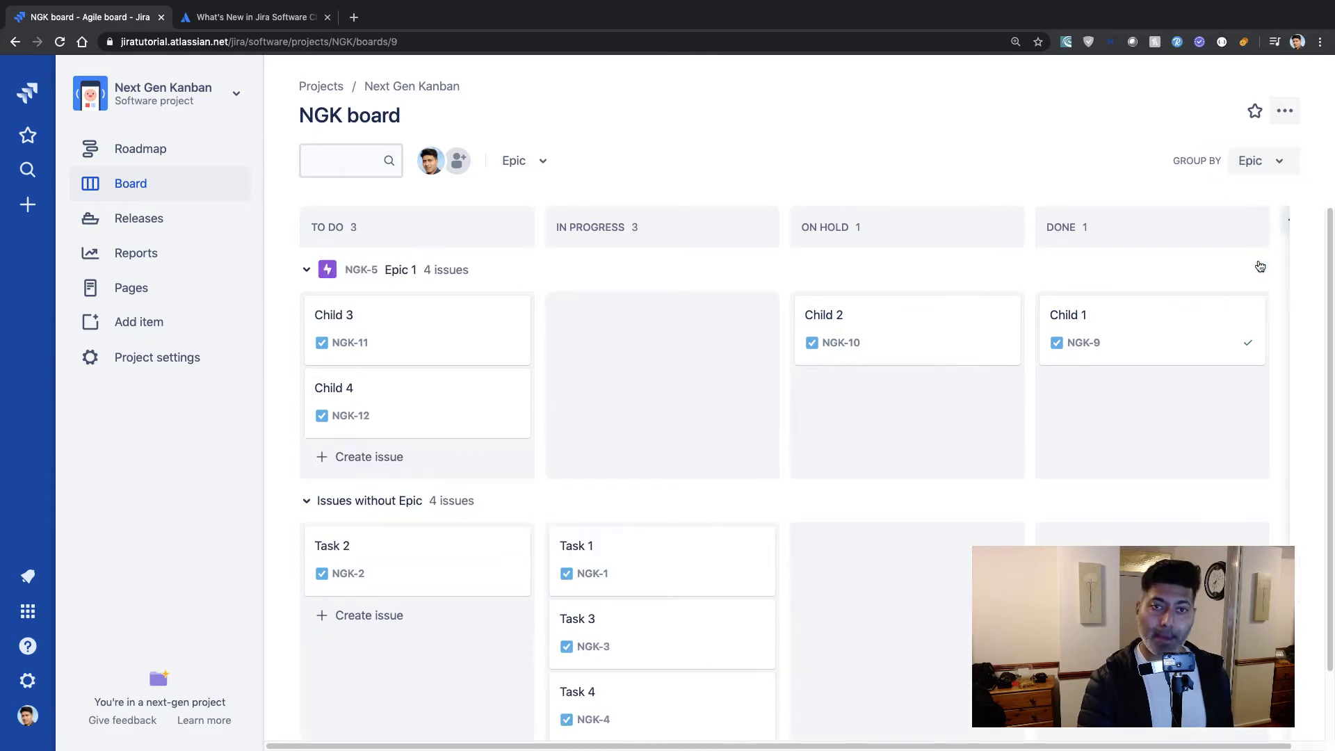
pyautogui.click(1271, 174)
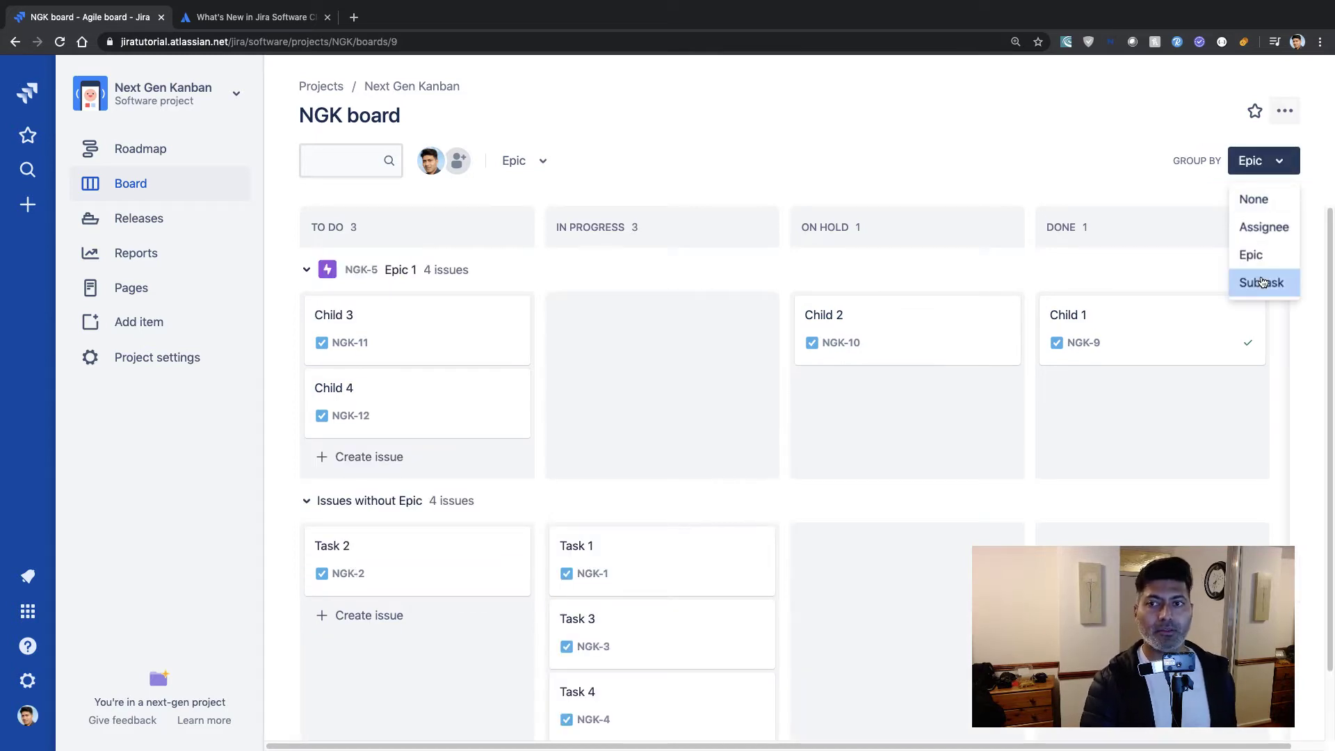
pyautogui.click(1262, 280)
pyautogui.click(1278, 164)
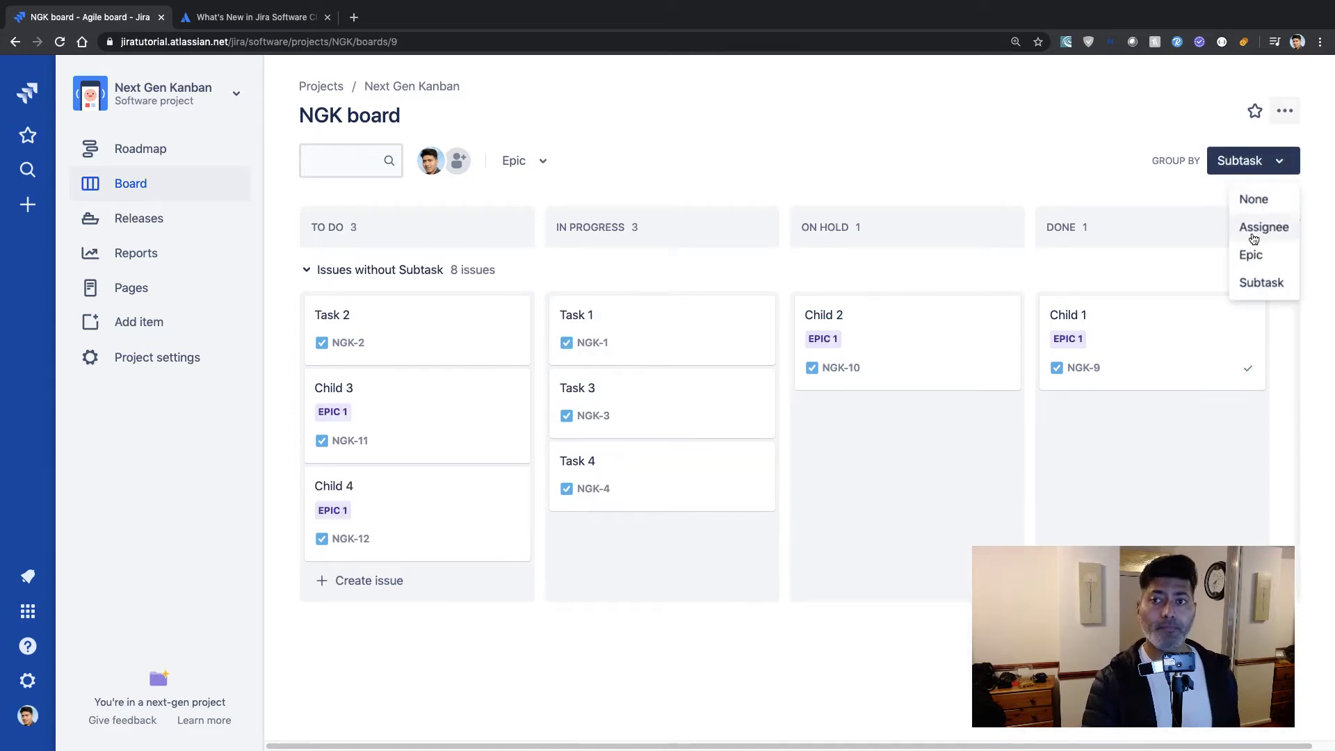
pyautogui.click(1250, 259)
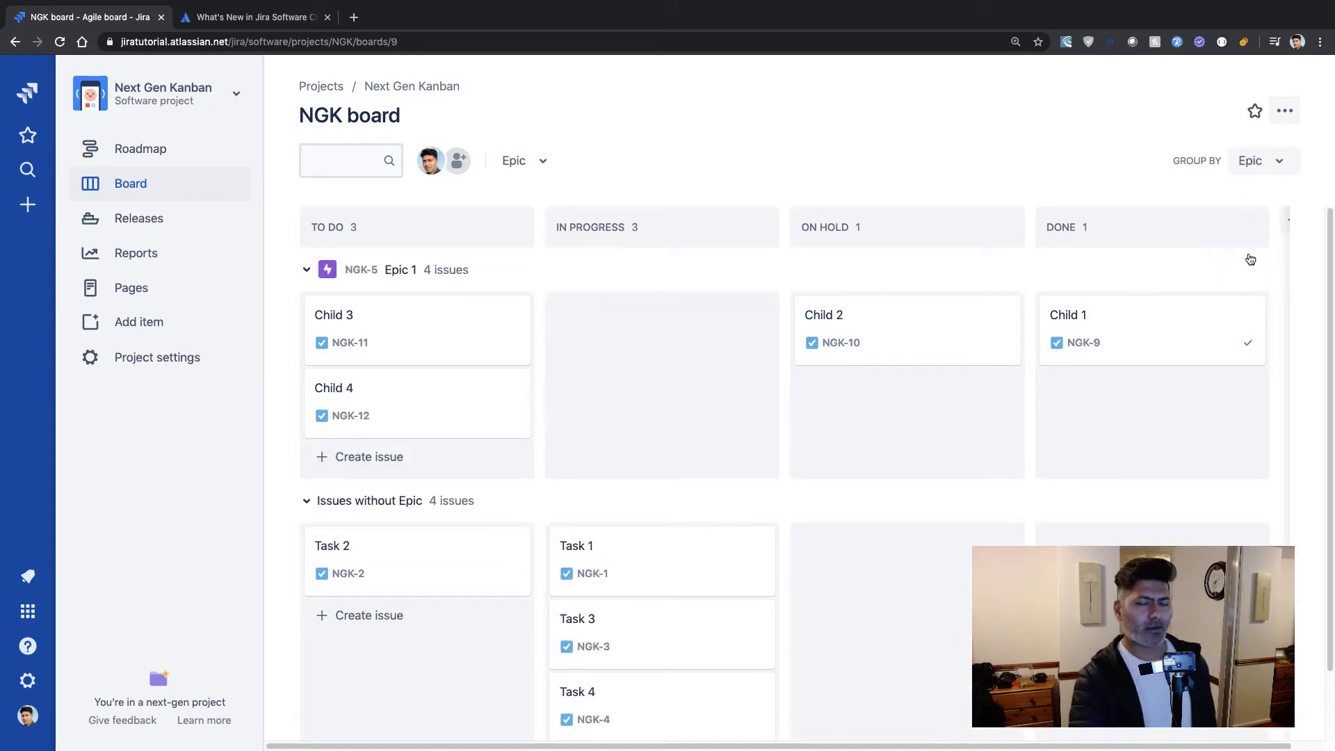
pyautogui.scroll(-1, 1223, 260)
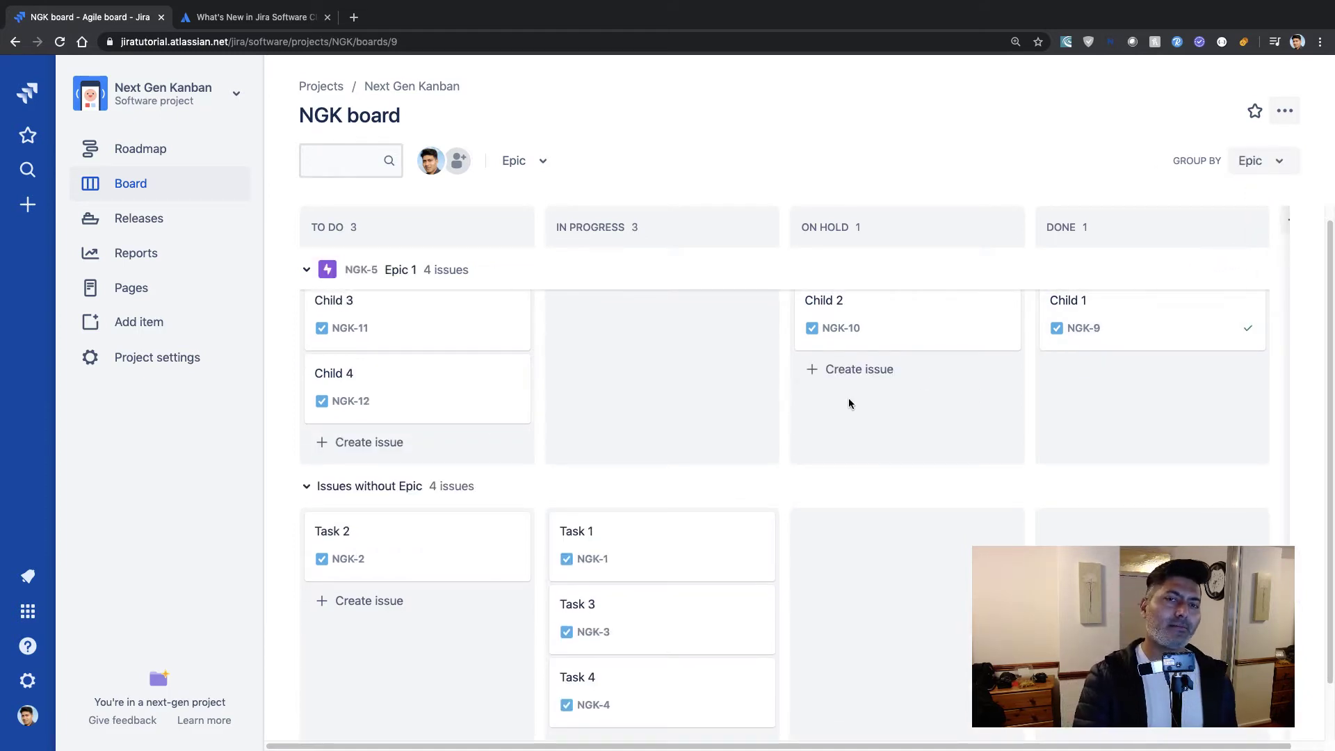
pyautogui.scroll(1, 811, 415)
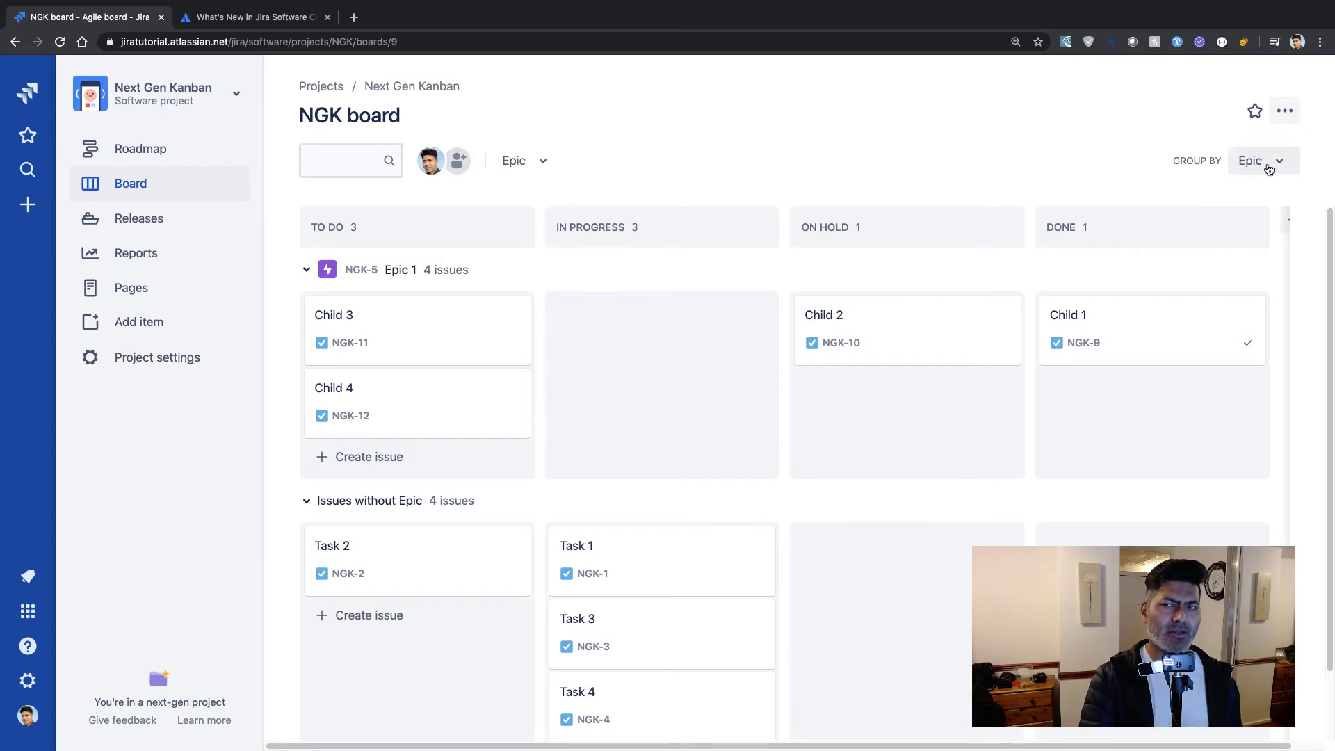
# Look over the board's extra actions menu without using it, then go to the Roadmap
pyautogui.click(1285, 112)
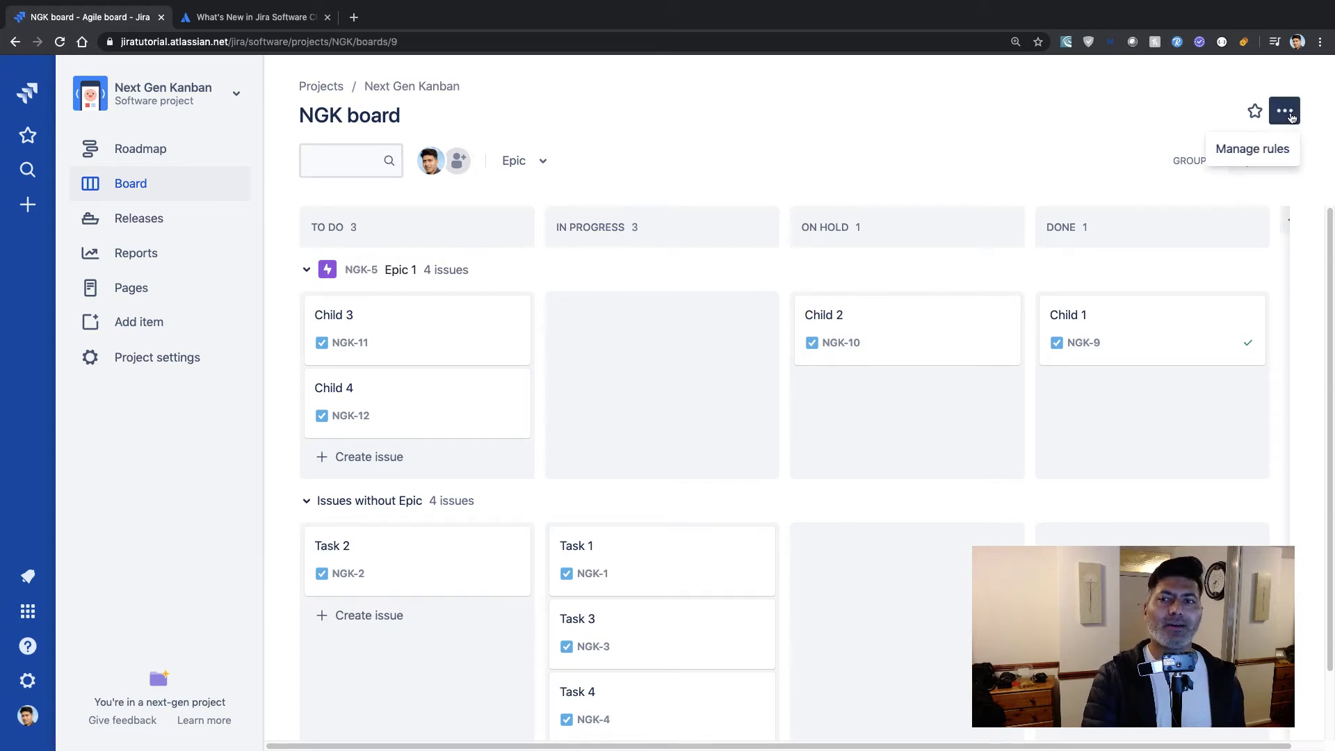
pyautogui.click(865, 152)
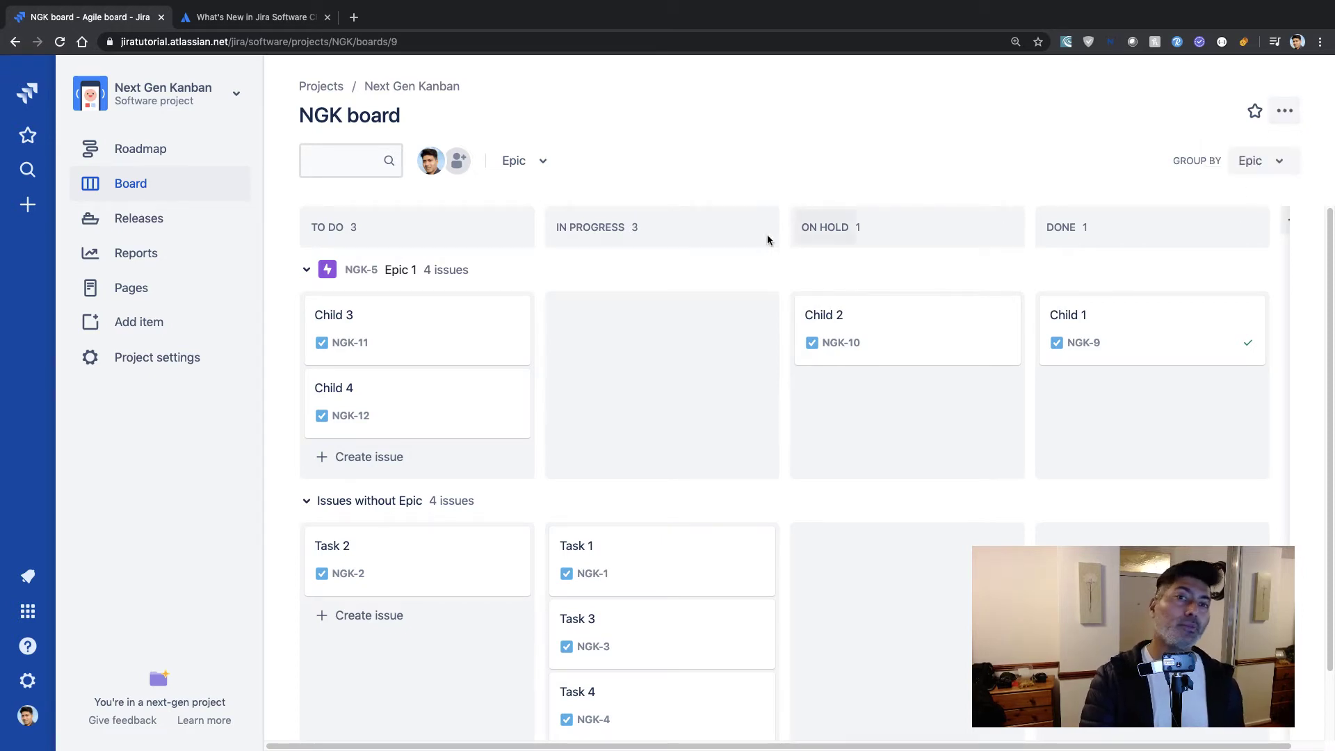
pyautogui.click(153, 161)
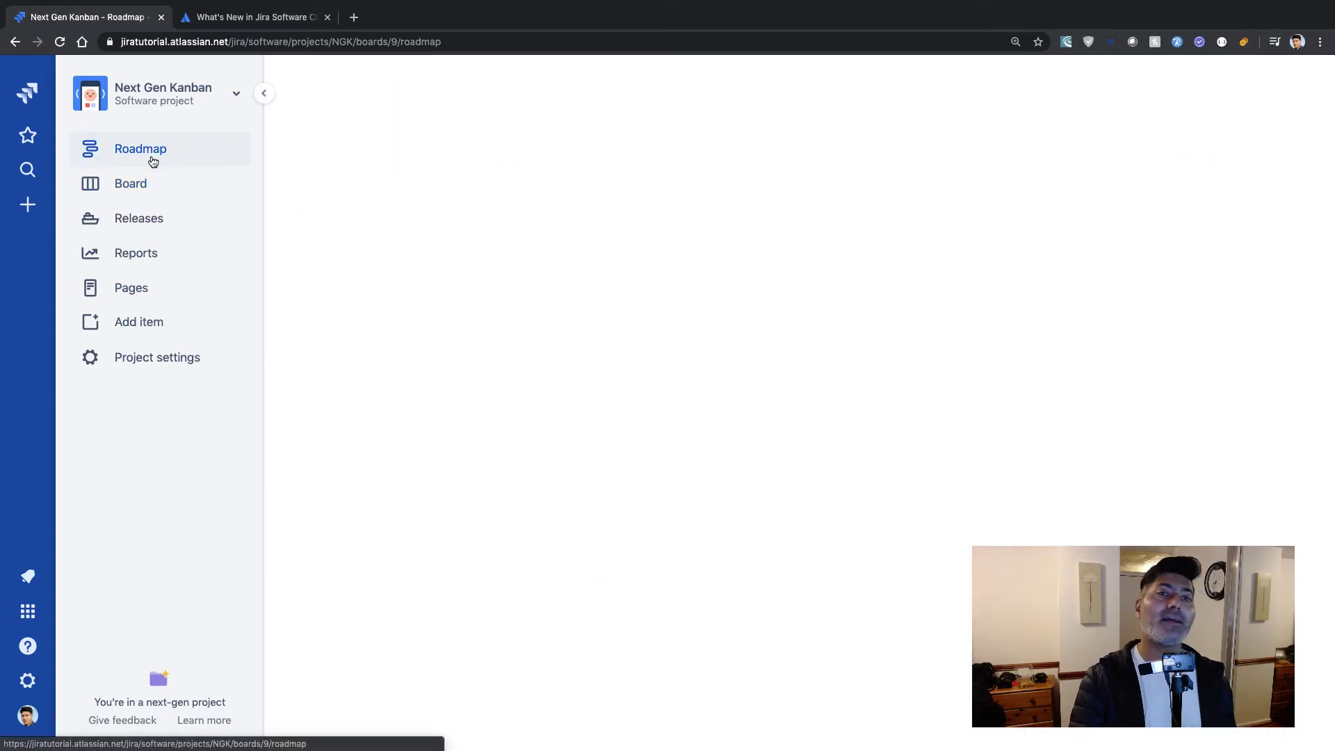
# Change Epic 2's roadmap colour from yellow to blue
pyautogui.moveTo(654, 273)
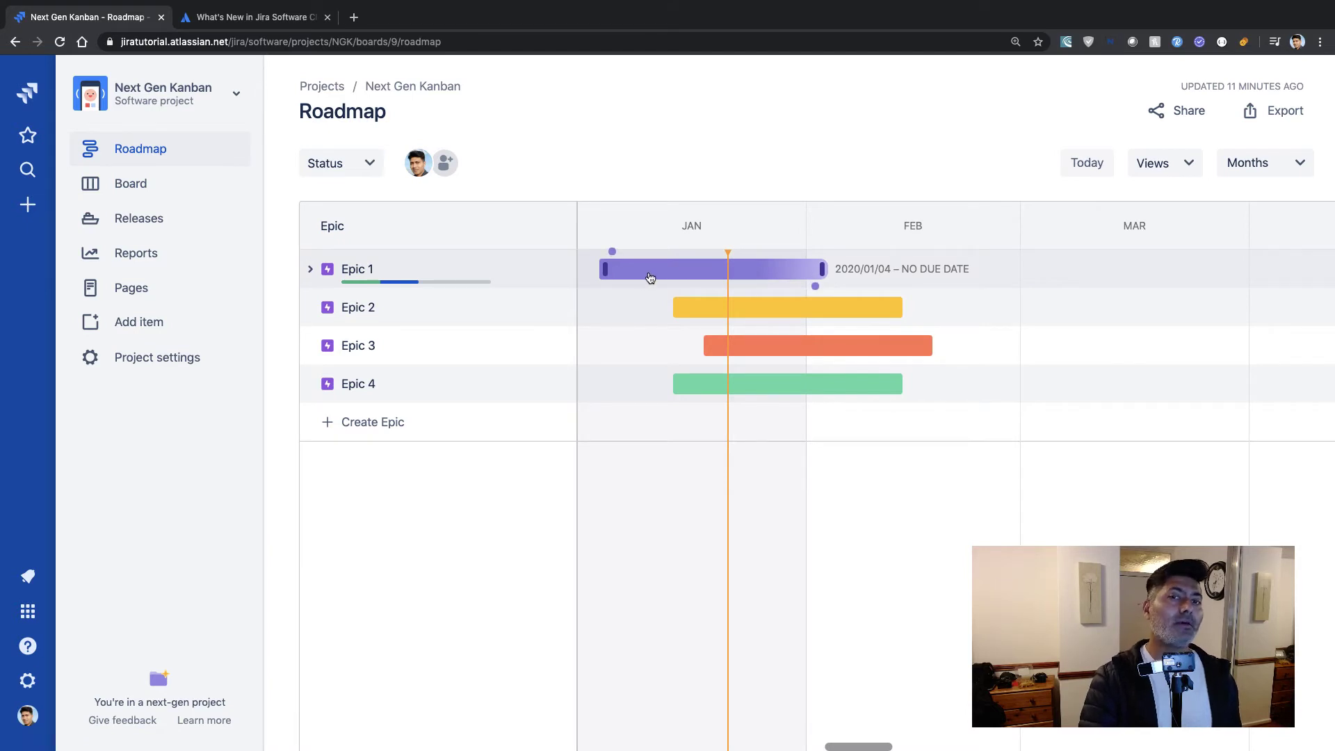
pyautogui.click(716, 313)
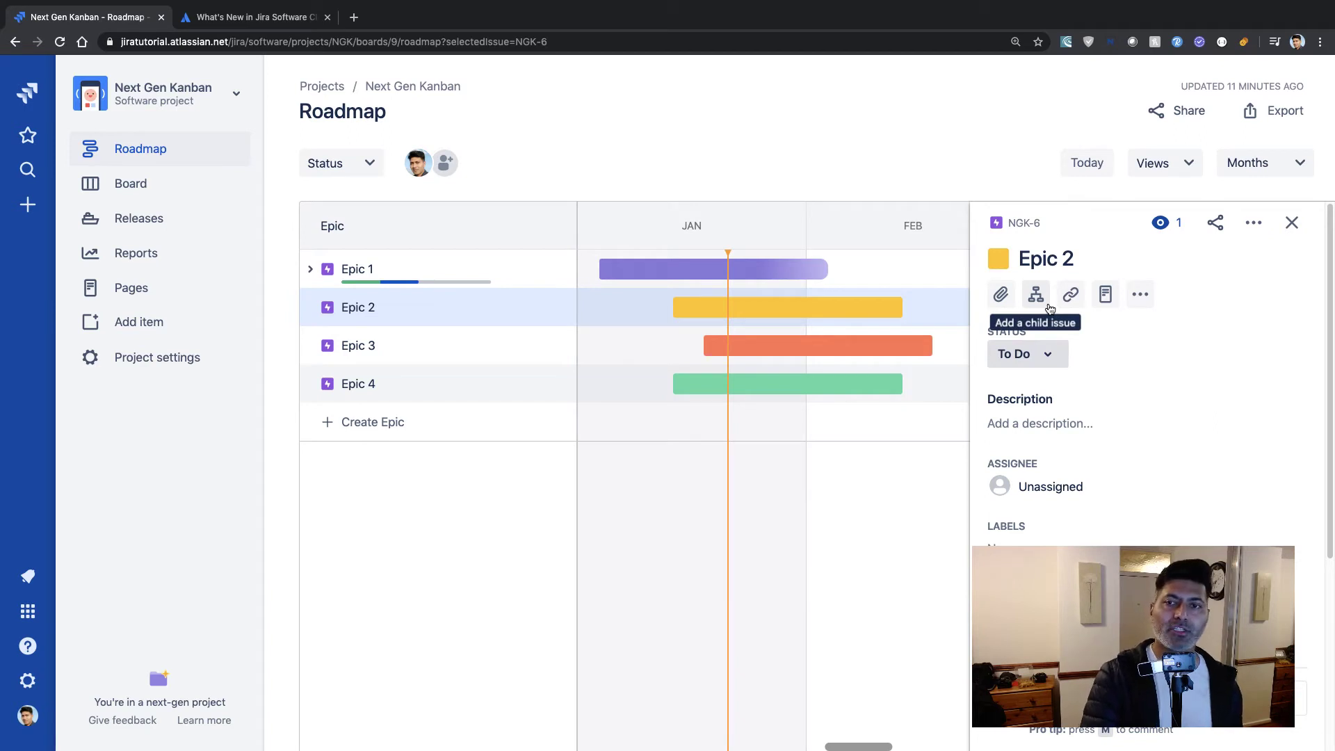
pyautogui.click(1003, 266)
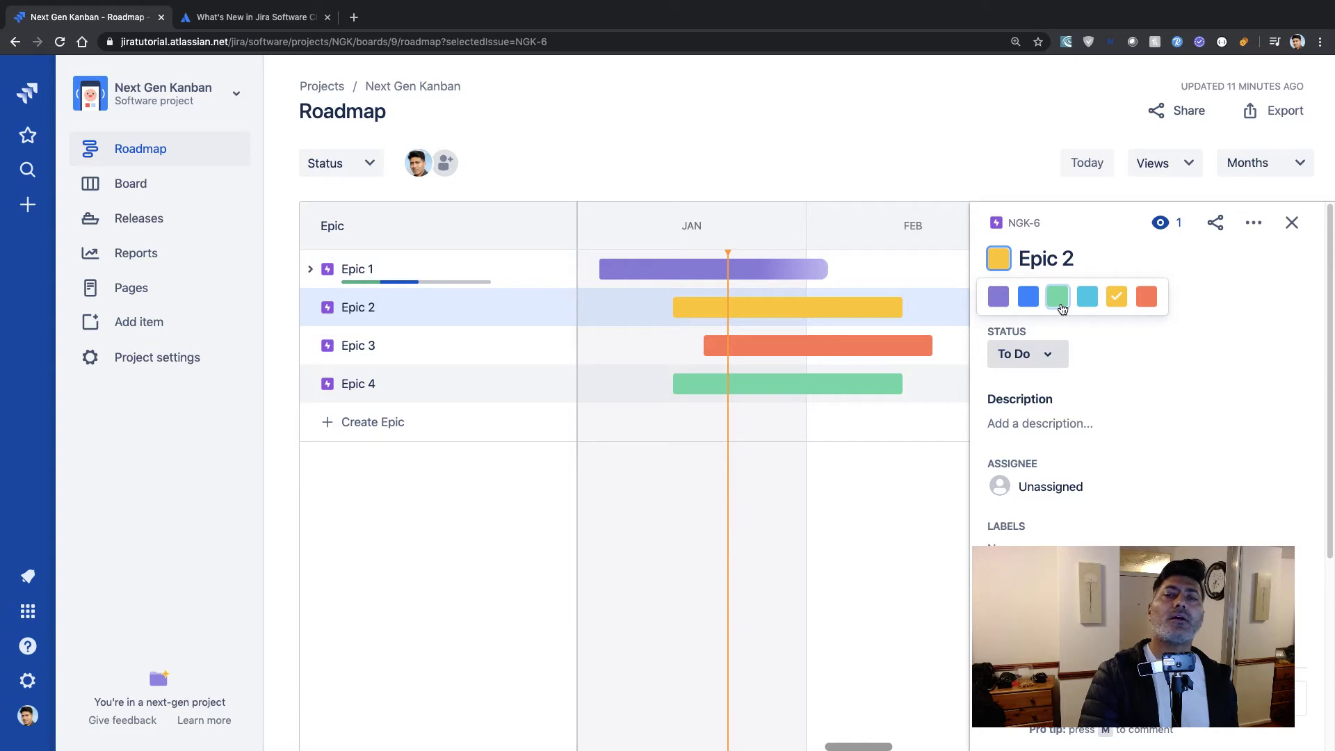
pyautogui.click(1023, 296)
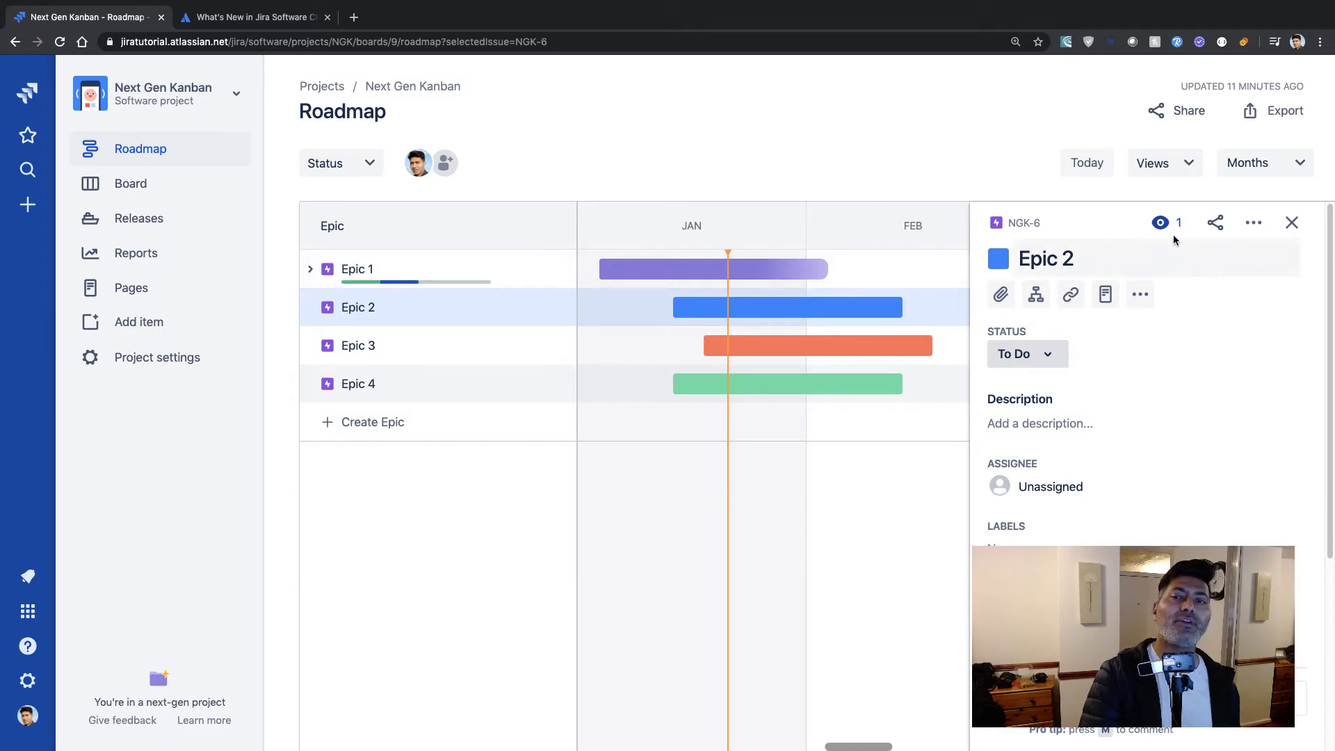
# Close and reopen Epic 2's (NGK-6) details panel and scroll through it
pyautogui.click(1291, 222)
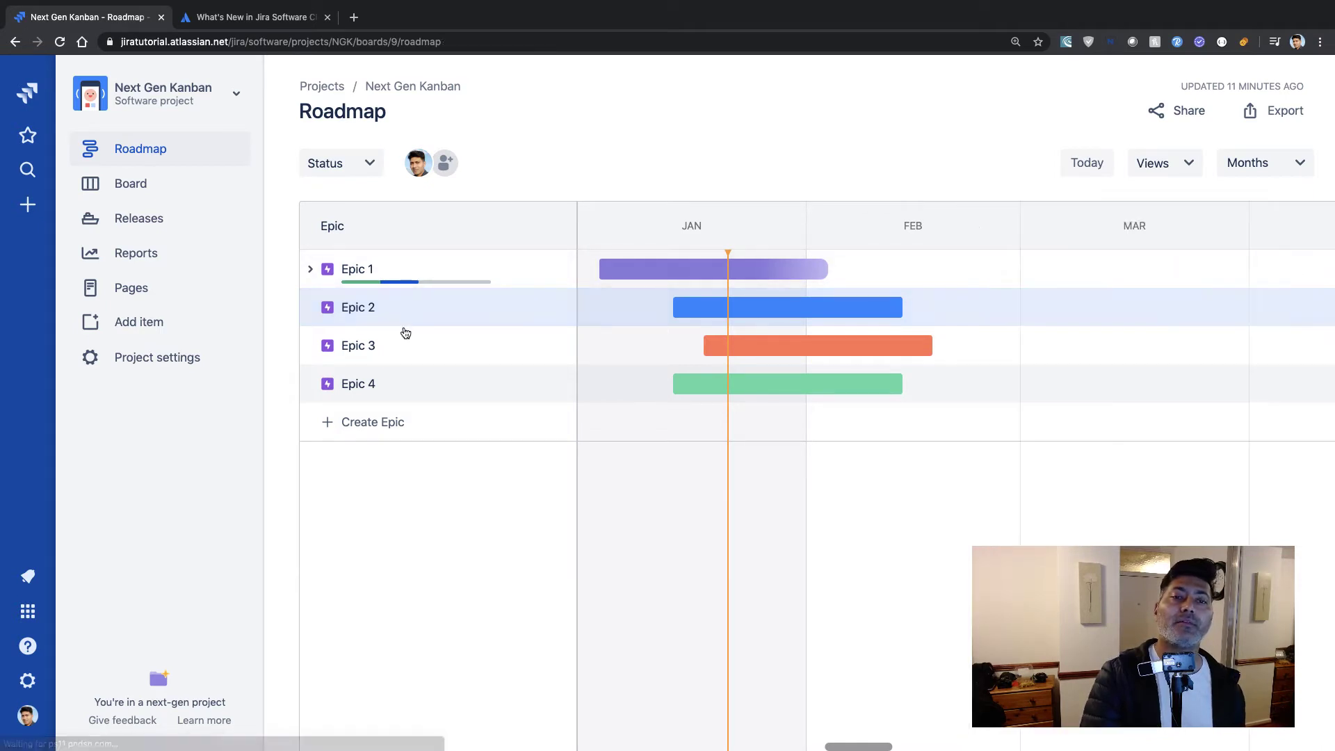
pyautogui.click(326, 311)
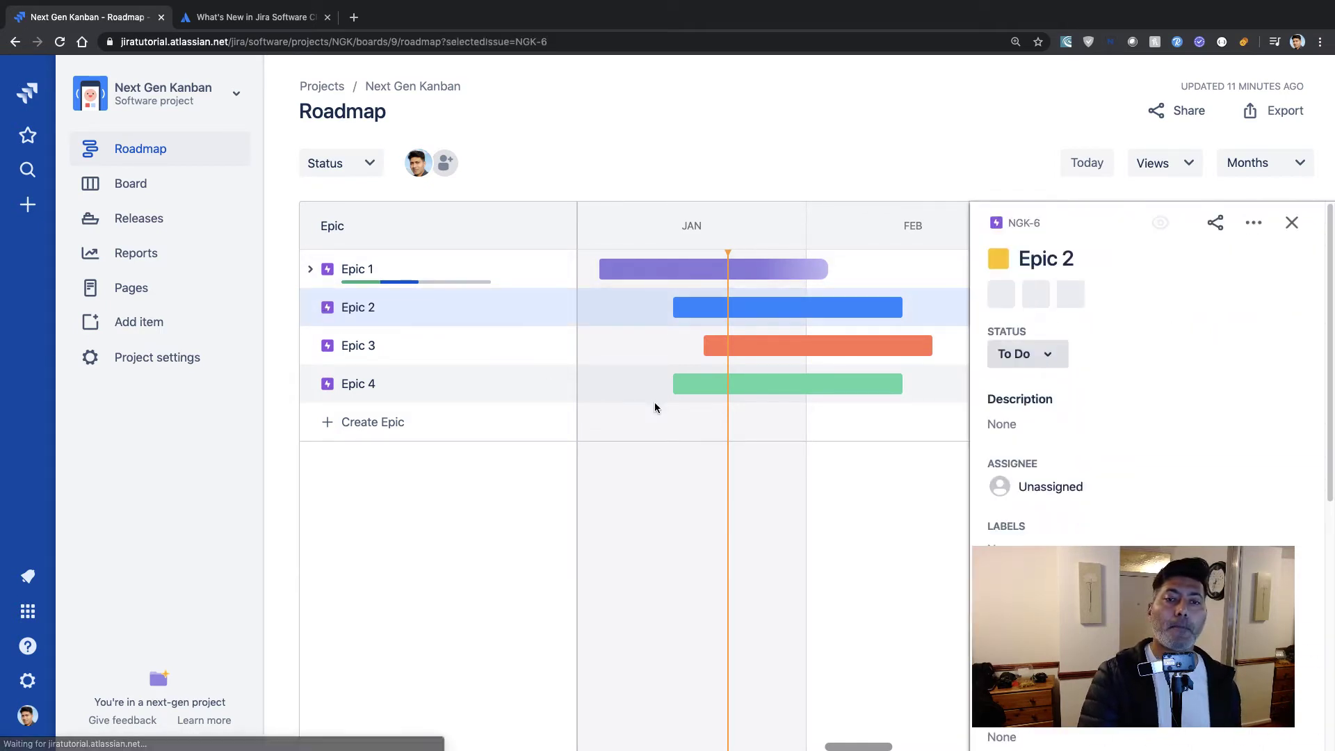
pyautogui.scroll(-4, 1024, 518)
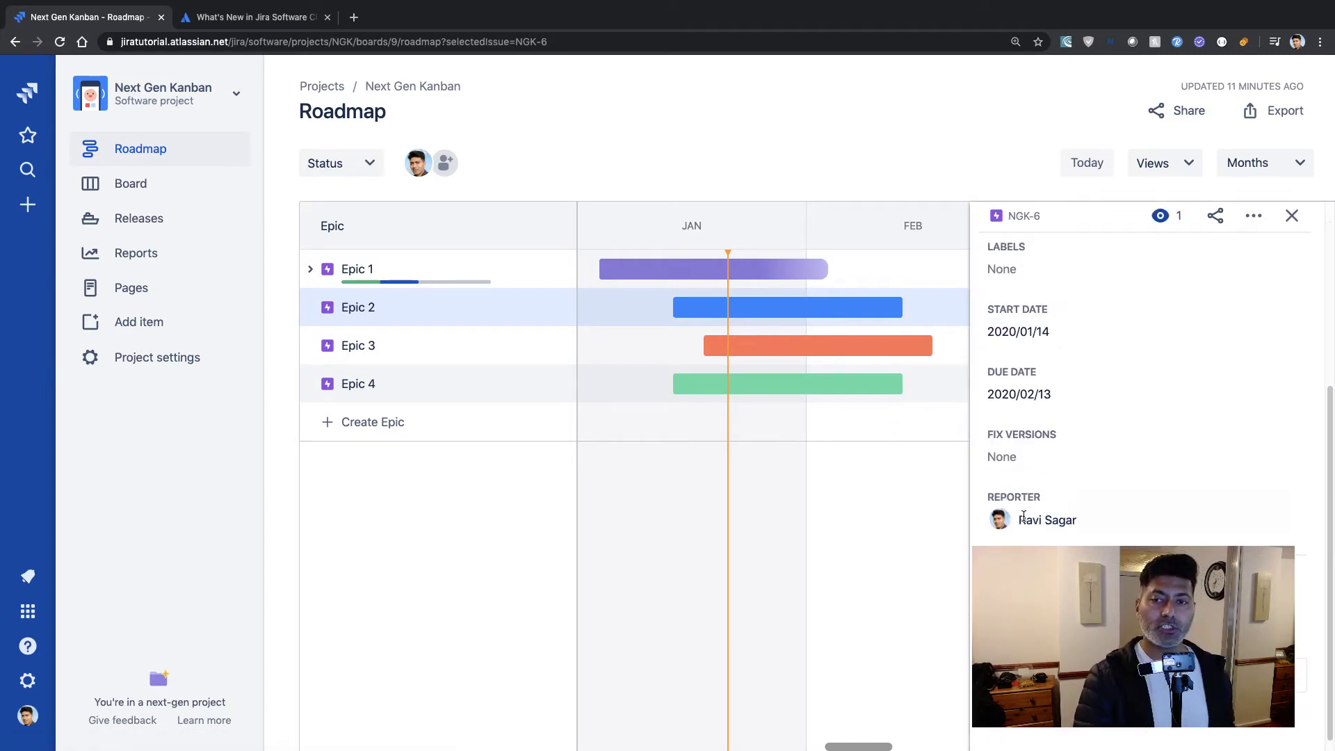
pyautogui.scroll(-1, 1023, 516)
pyautogui.scroll(5, 1042, 438)
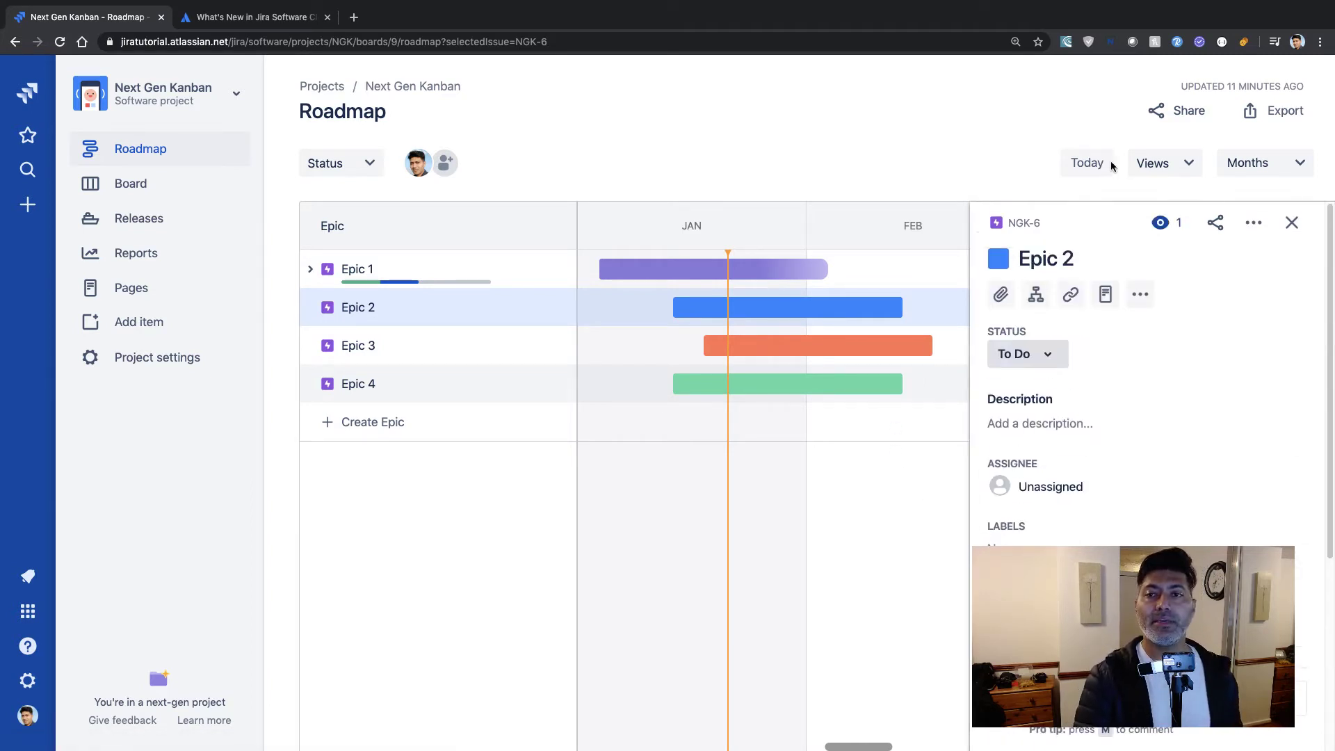
# Add two child issues named 'Child' under Epic 2
pyautogui.click(1036, 293)
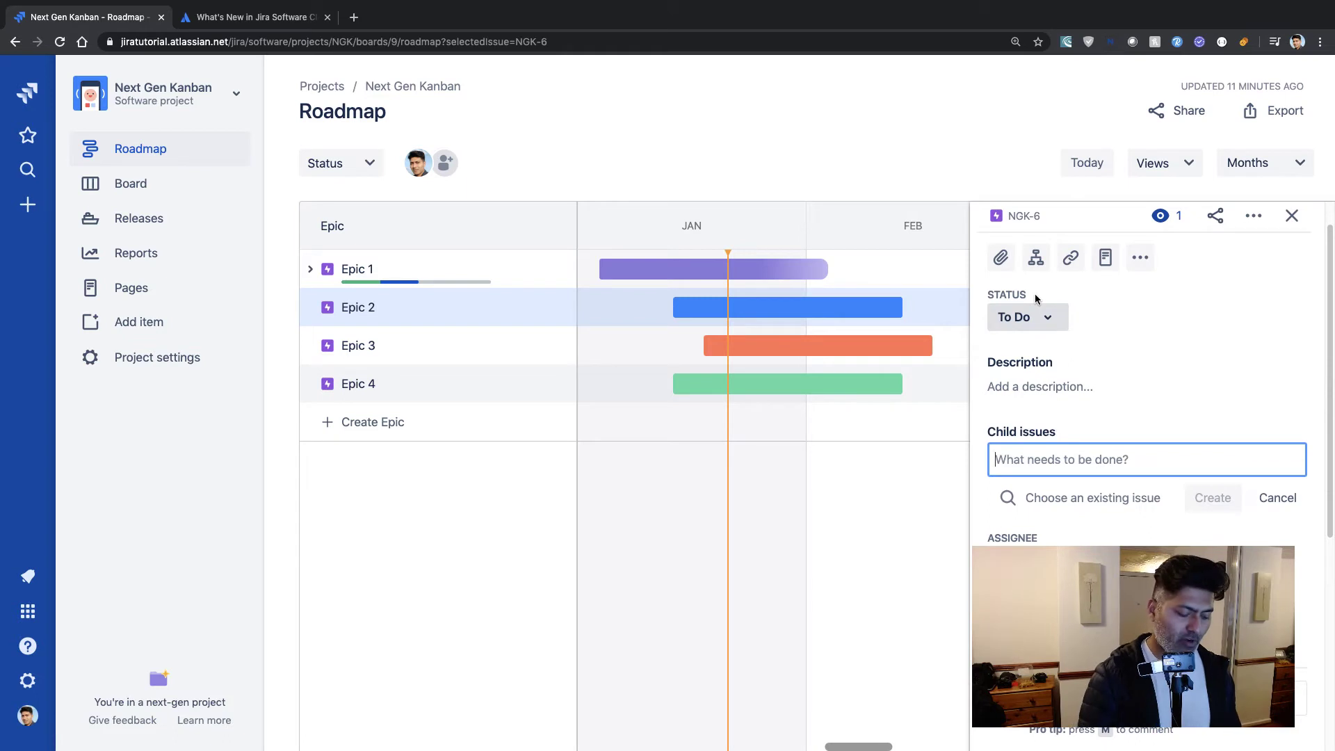
pyautogui.write('Child')
pyautogui.press('Return')
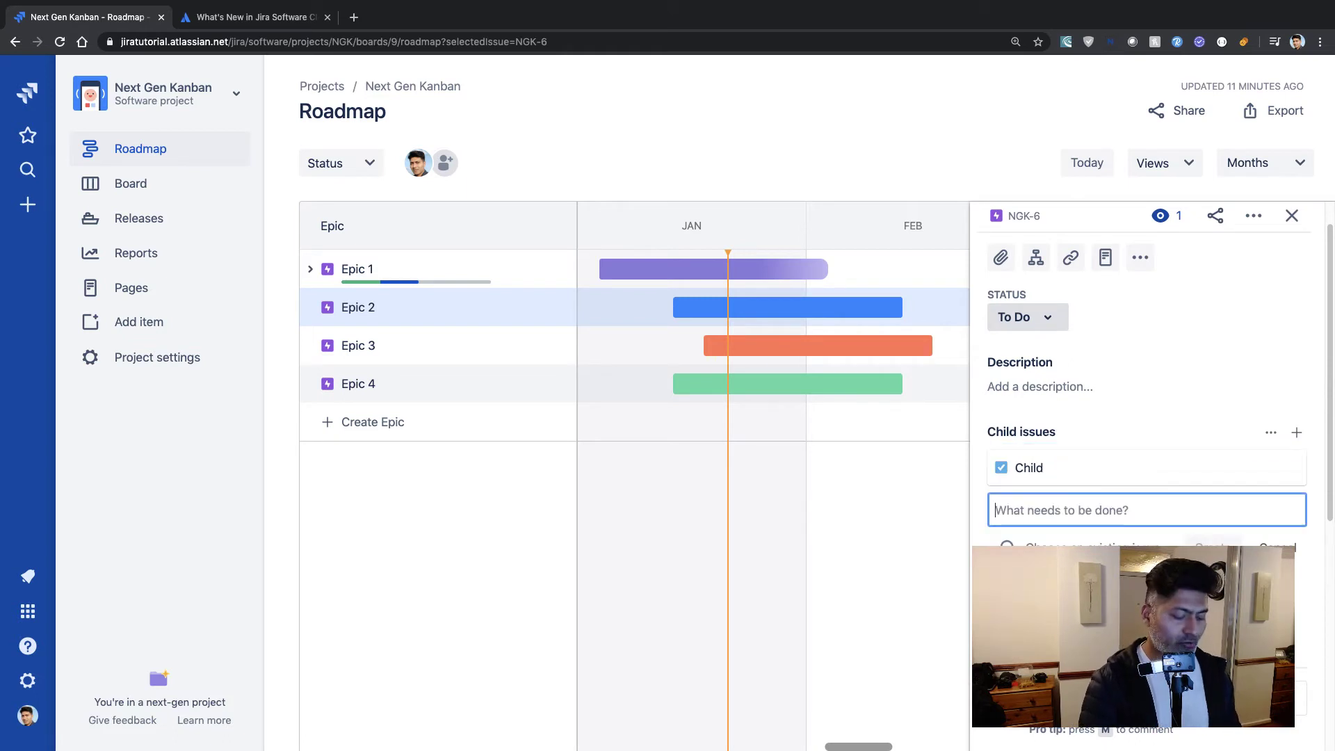
pyautogui.write('Child')
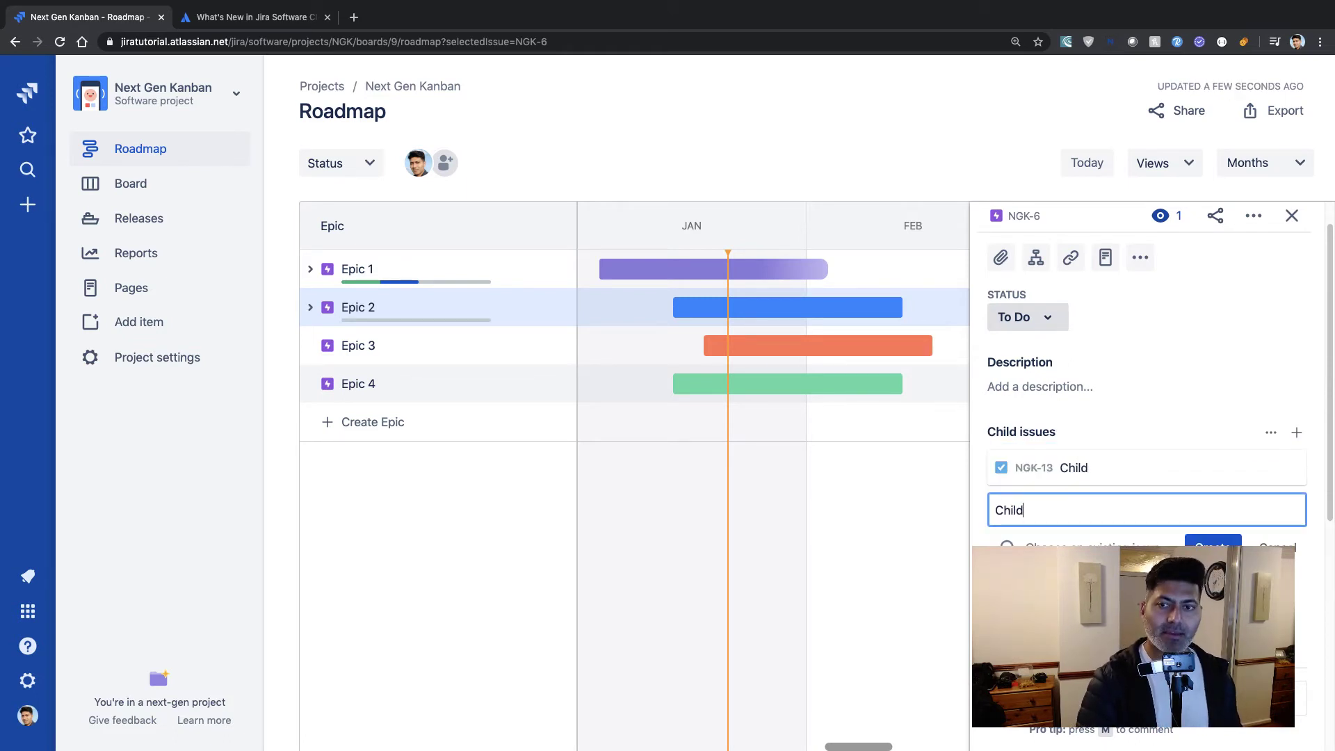
pyautogui.press('Return')
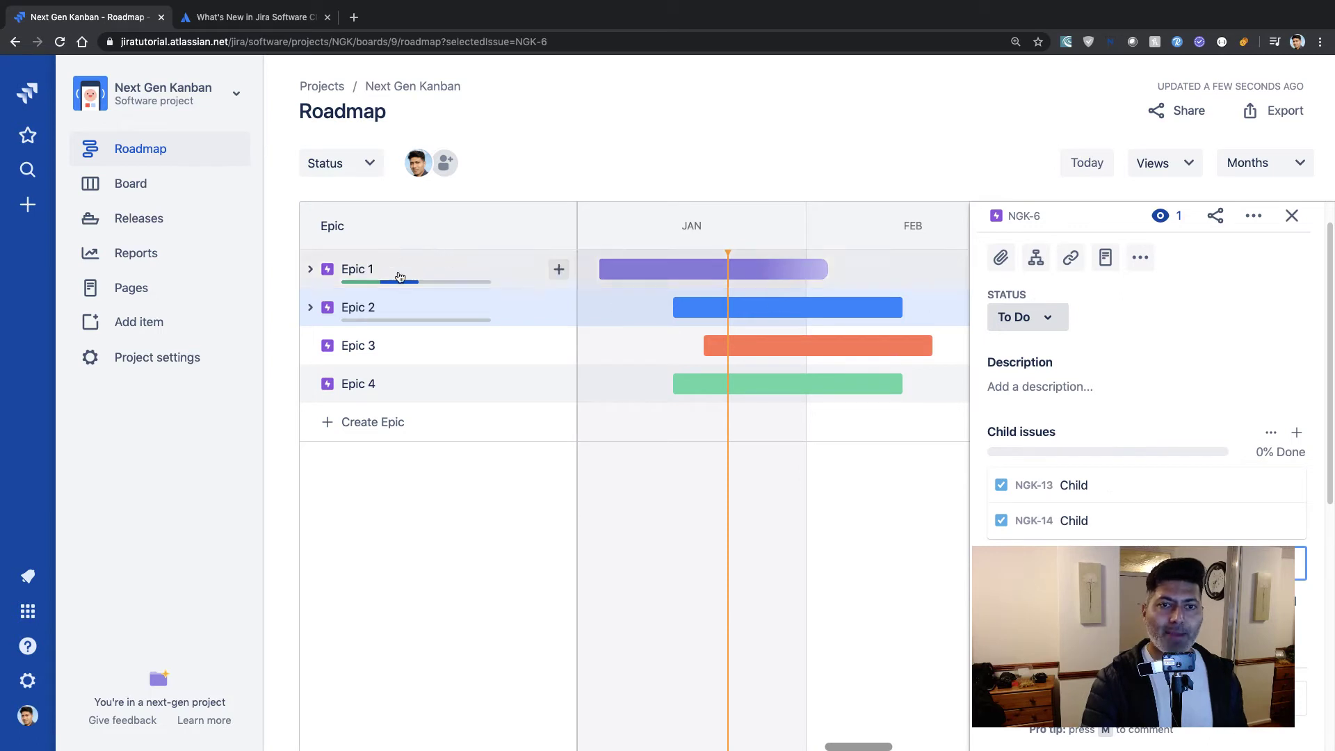
# Add a child issue named 'Child' under Epic 3 (NGK-7)
pyautogui.click(399, 344)
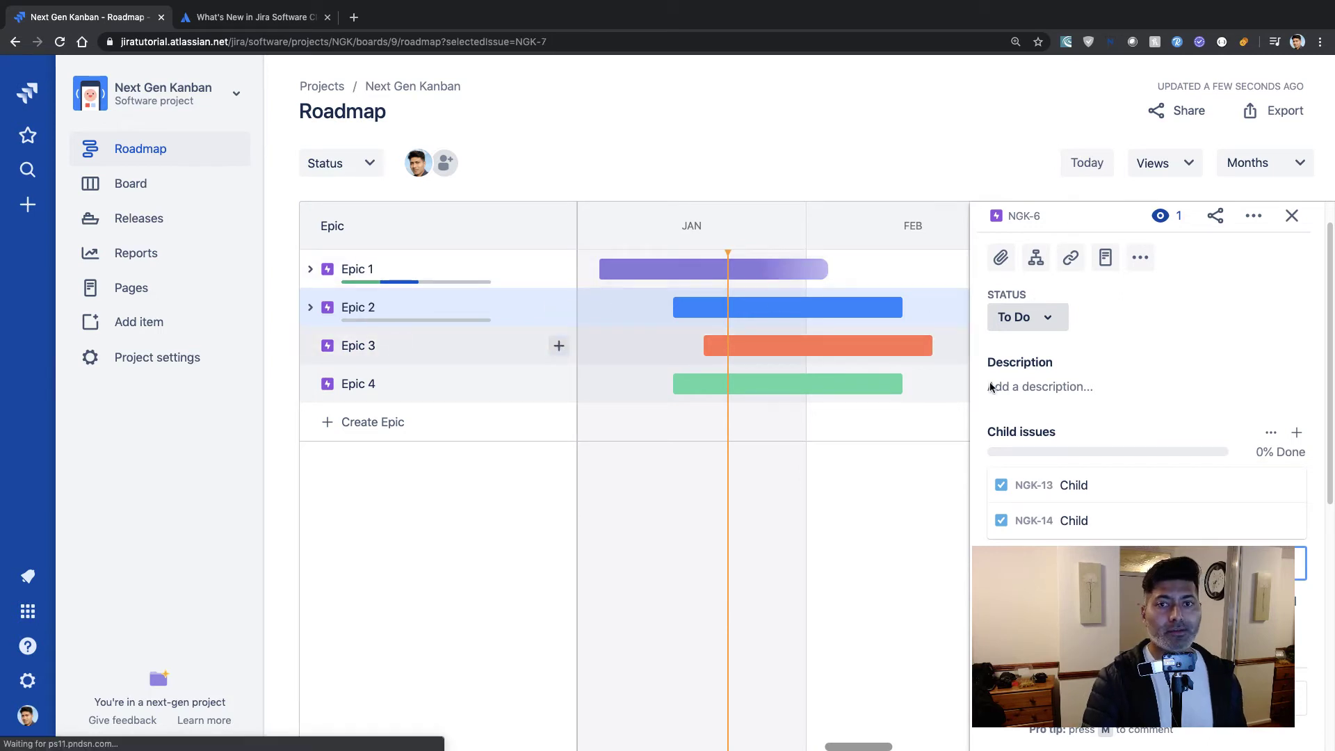
pyautogui.click(1036, 258)
pyautogui.write('C')
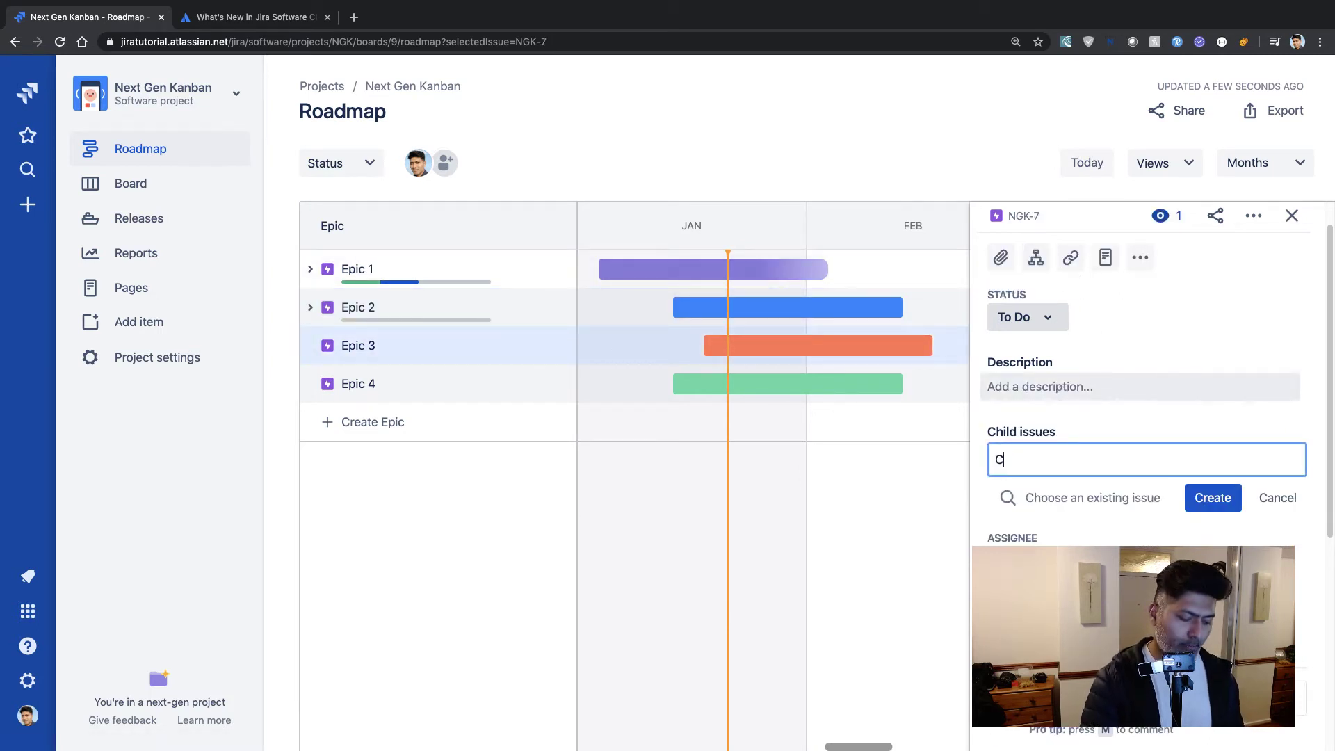
pyautogui.write('ihild')
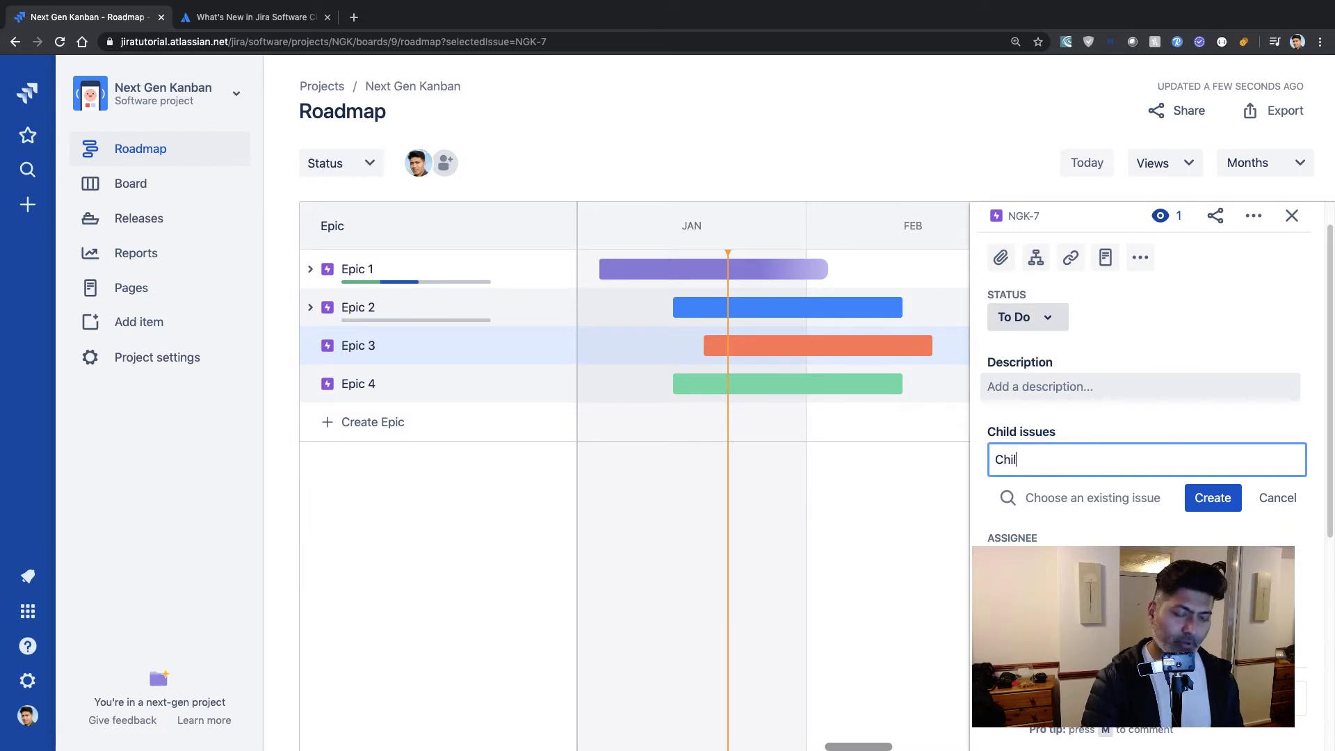
pyautogui.press('Return')
pyautogui.write('Child')
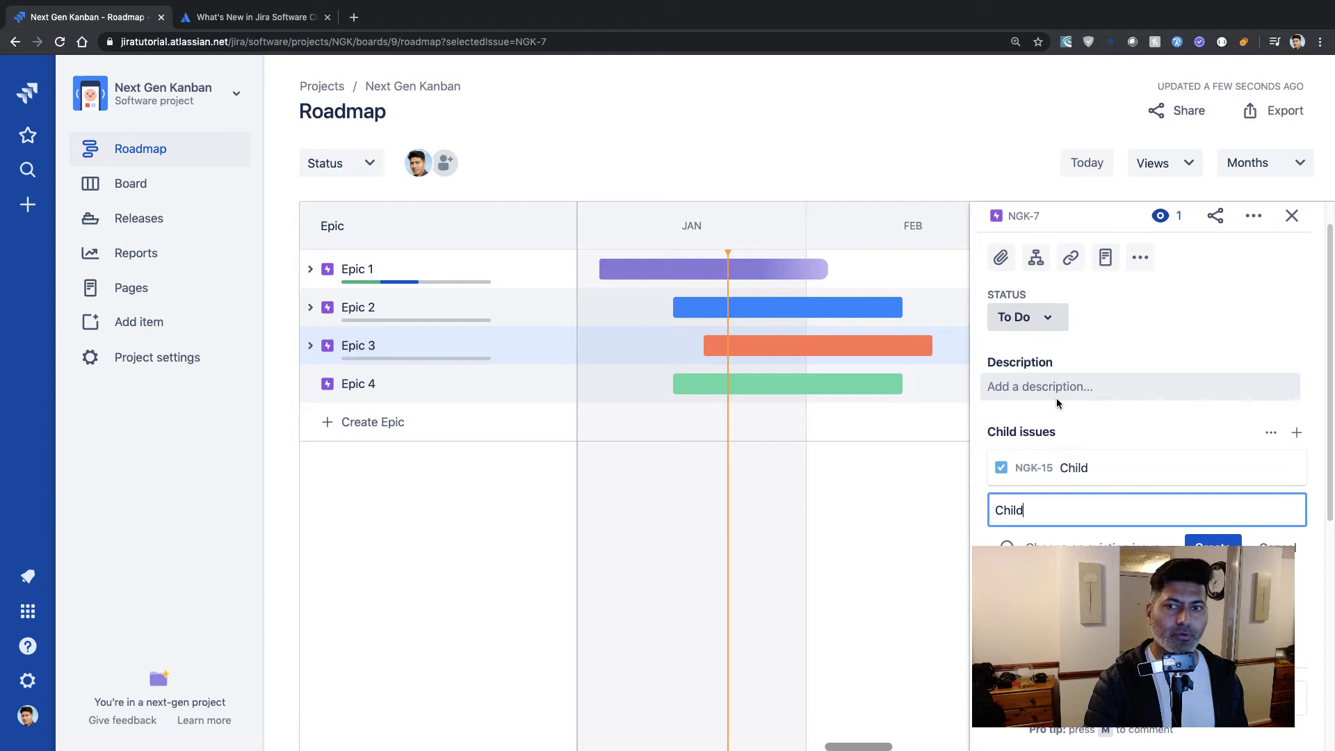
pyautogui.scroll(-10, 1056, 404)
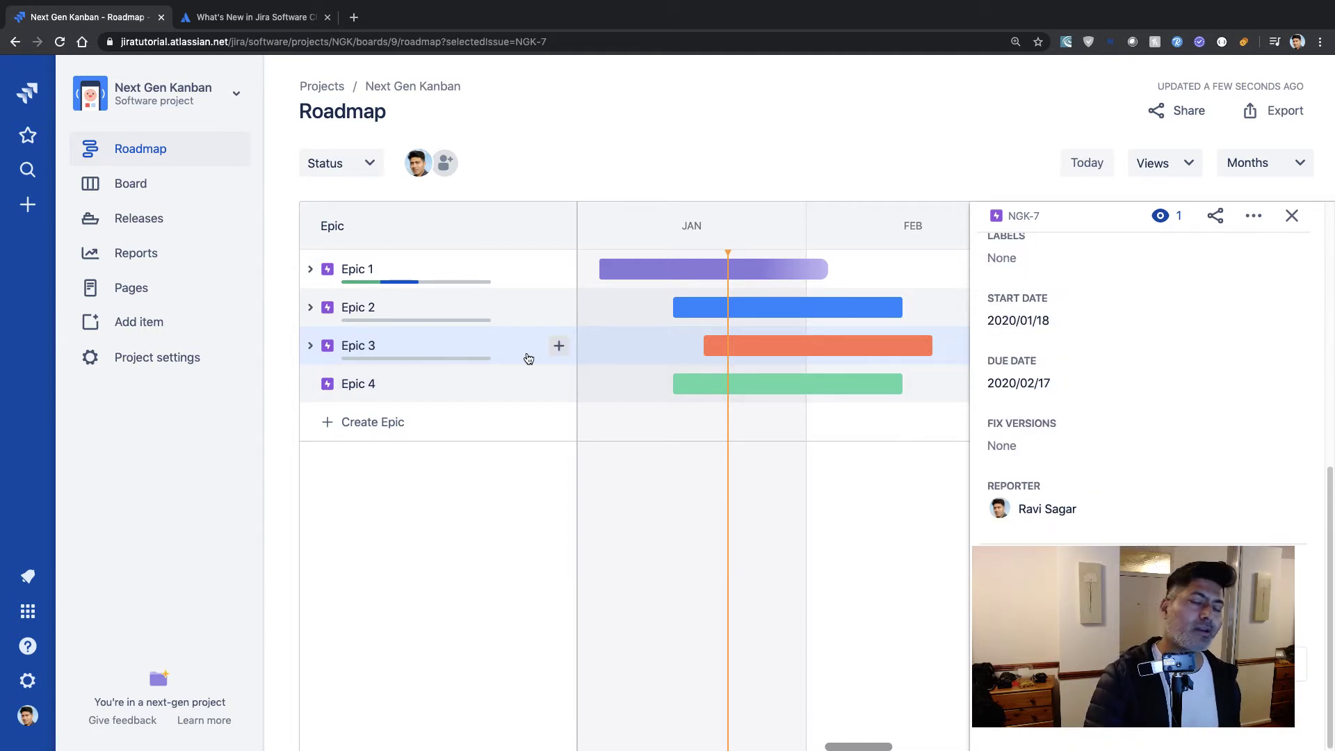
# Glance at Releases, scroll the epic-grouped board, then show the Roadmap with Epics 1–4
pyautogui.click(151, 219)
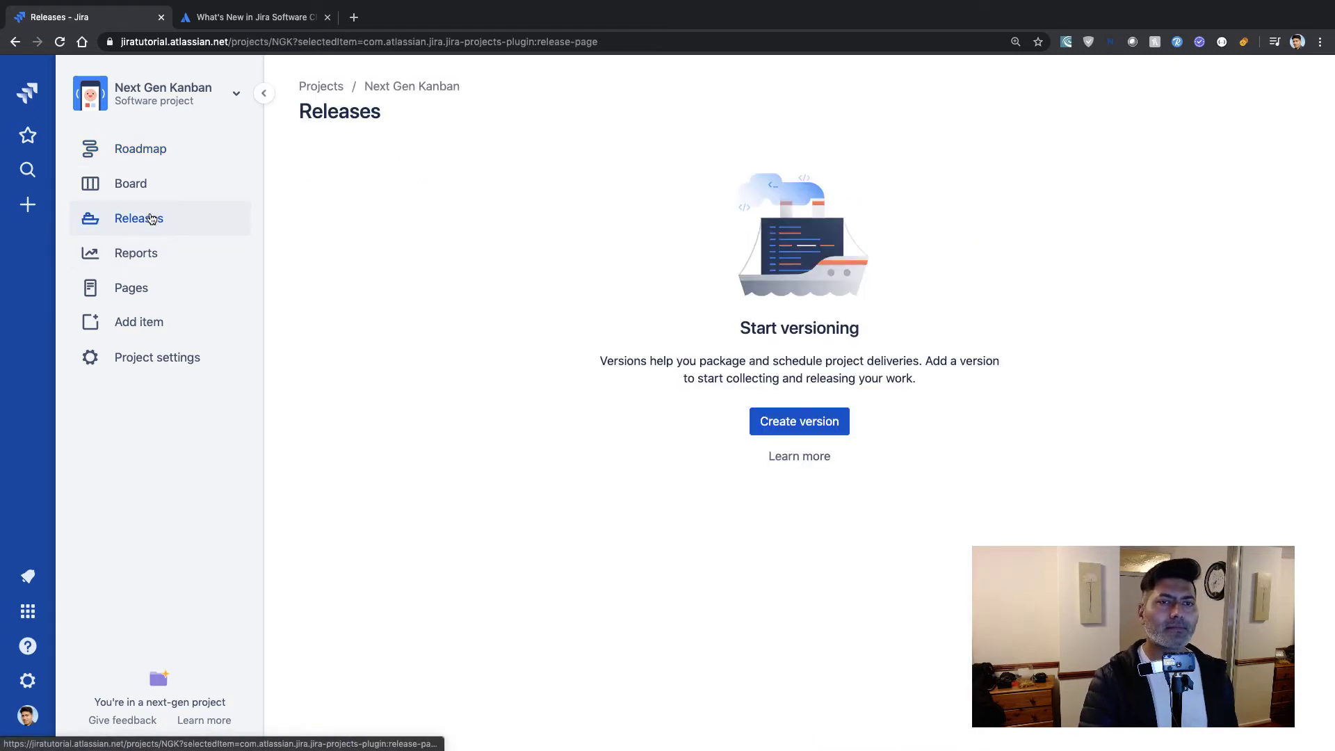
pyautogui.click(155, 194)
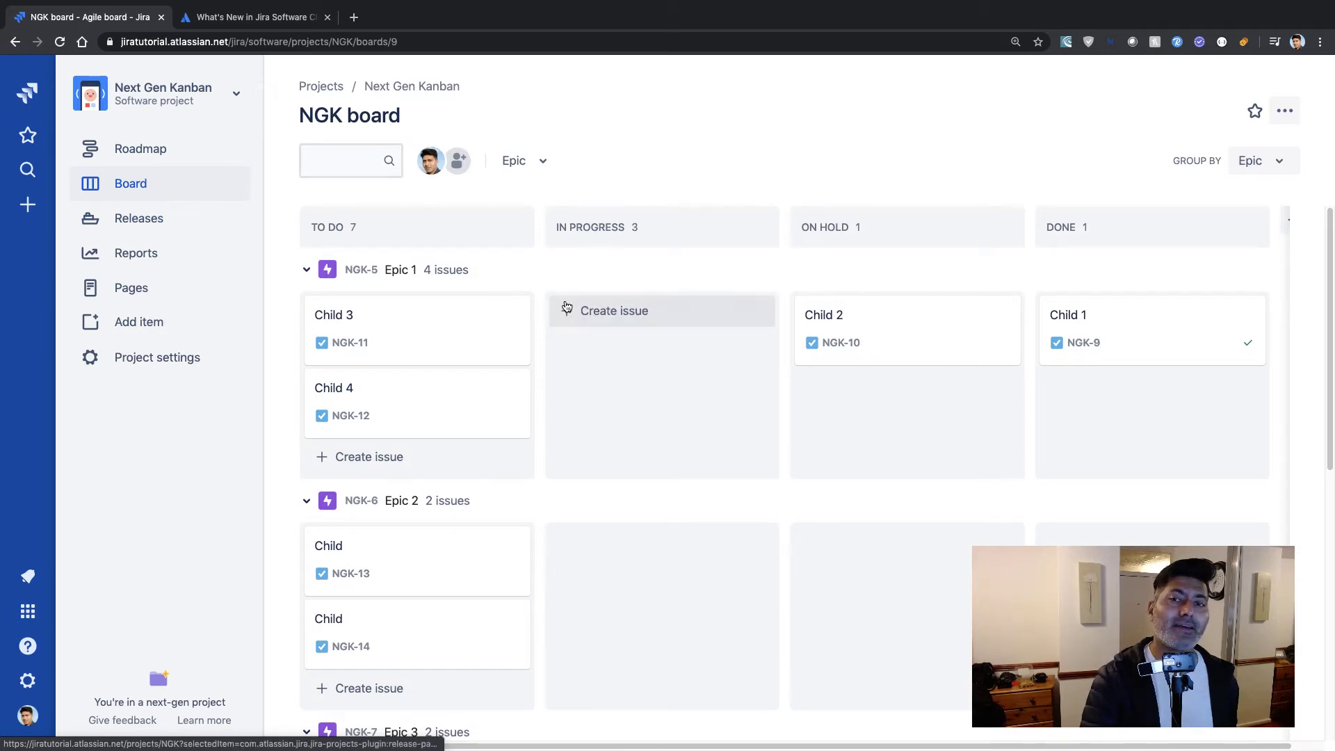
pyautogui.scroll(-3, 630, 345)
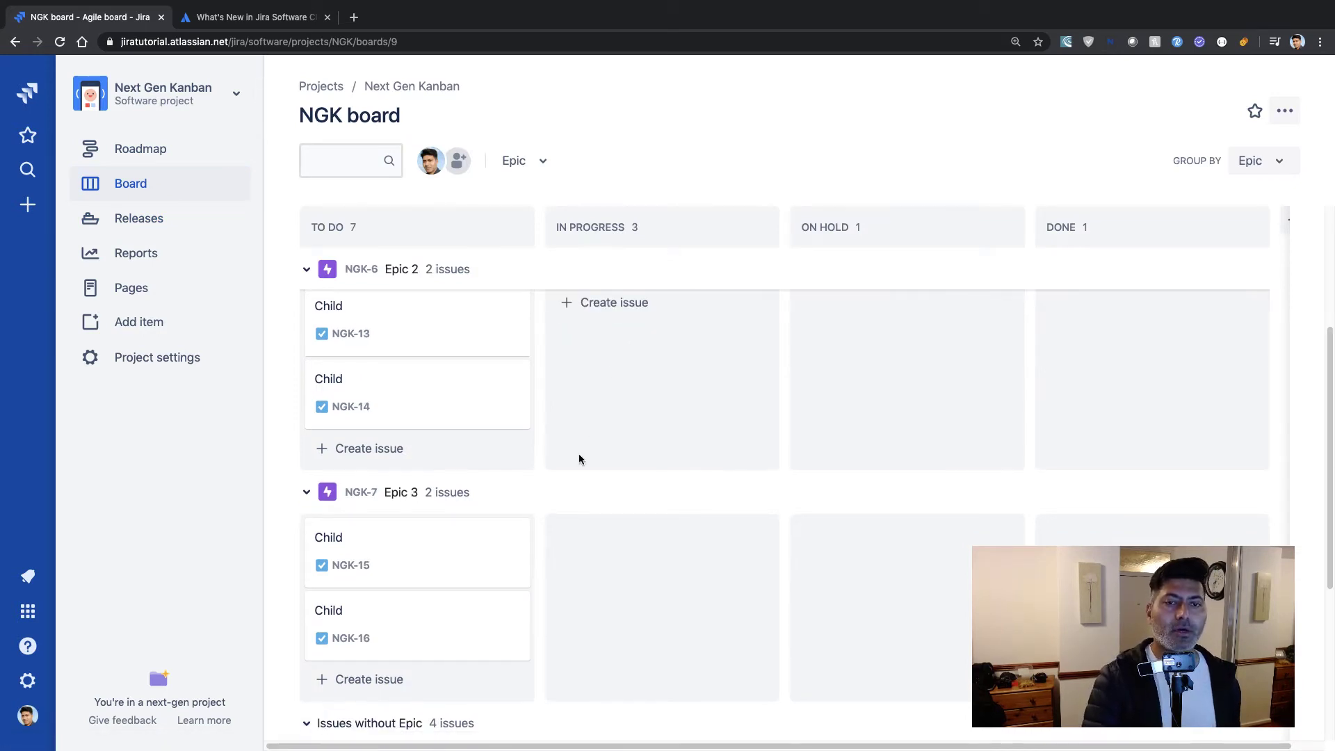
pyautogui.scroll(3, 579, 459)
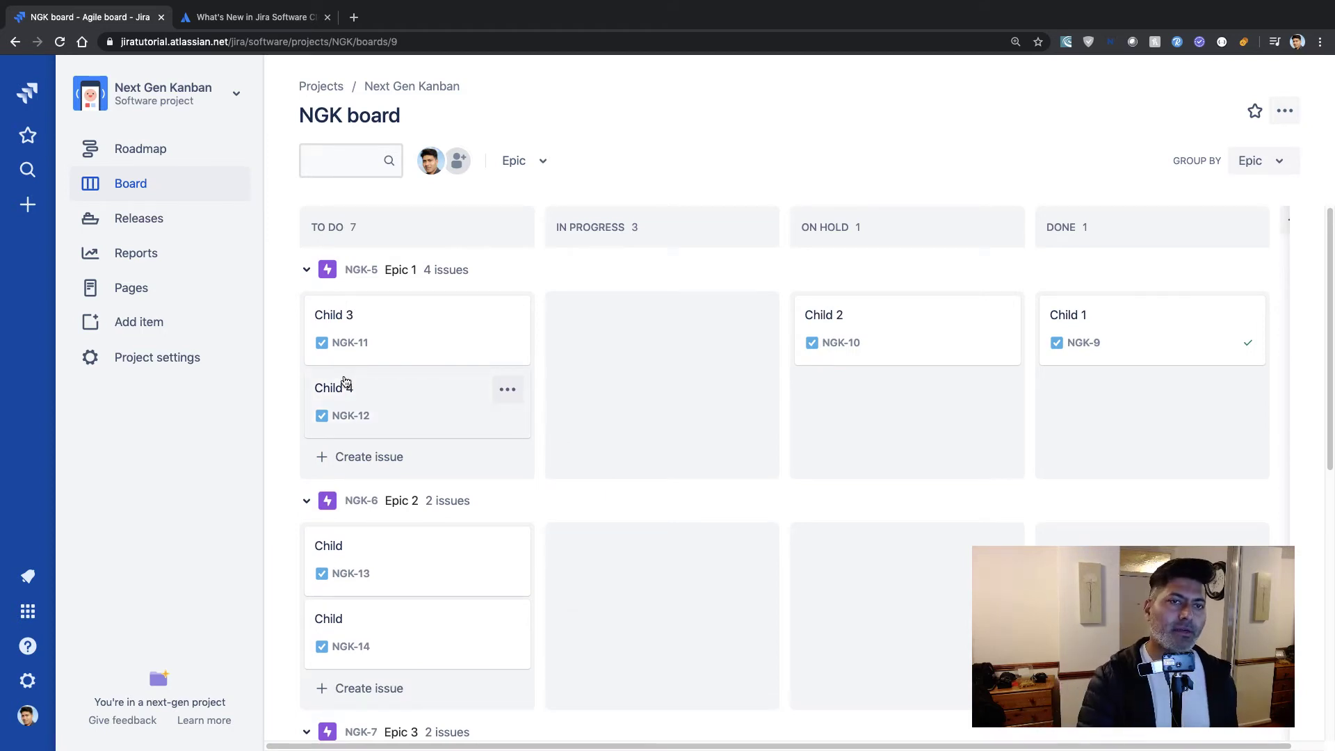
pyautogui.moveTo(334, 372)
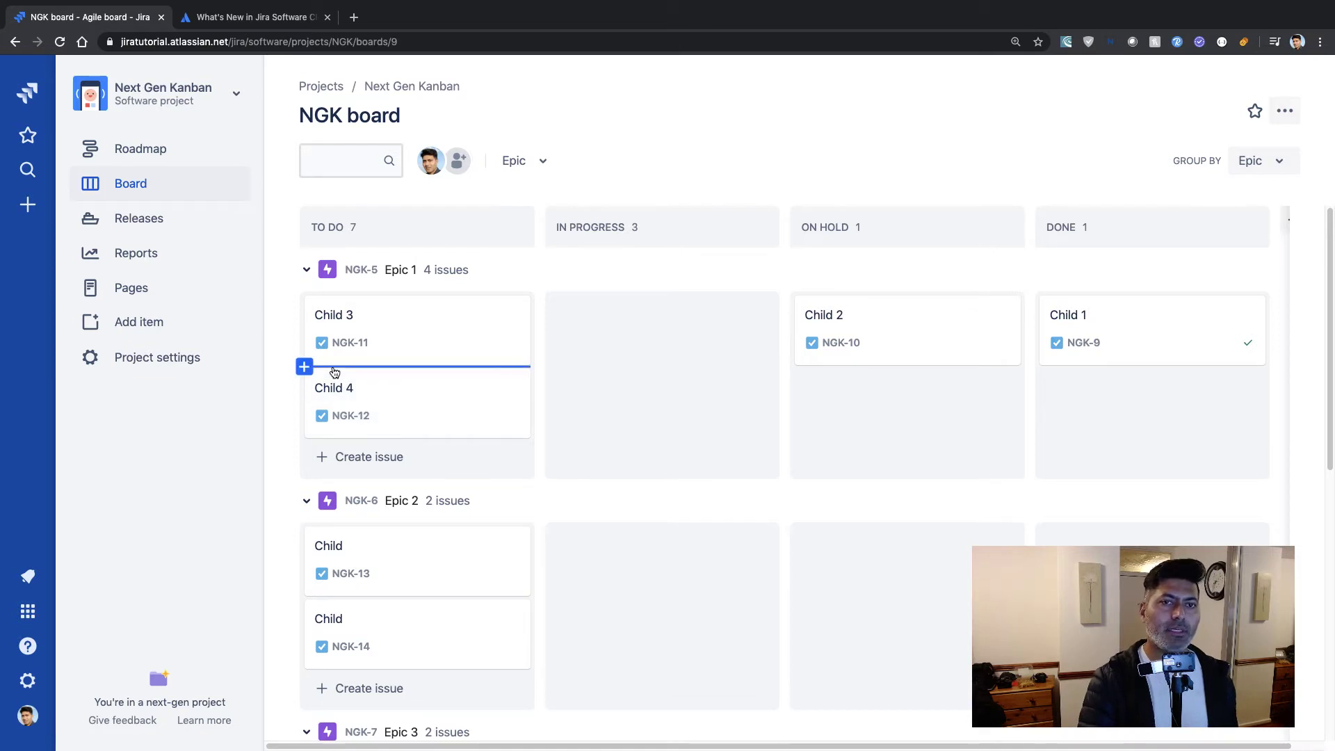
pyautogui.click(158, 151)
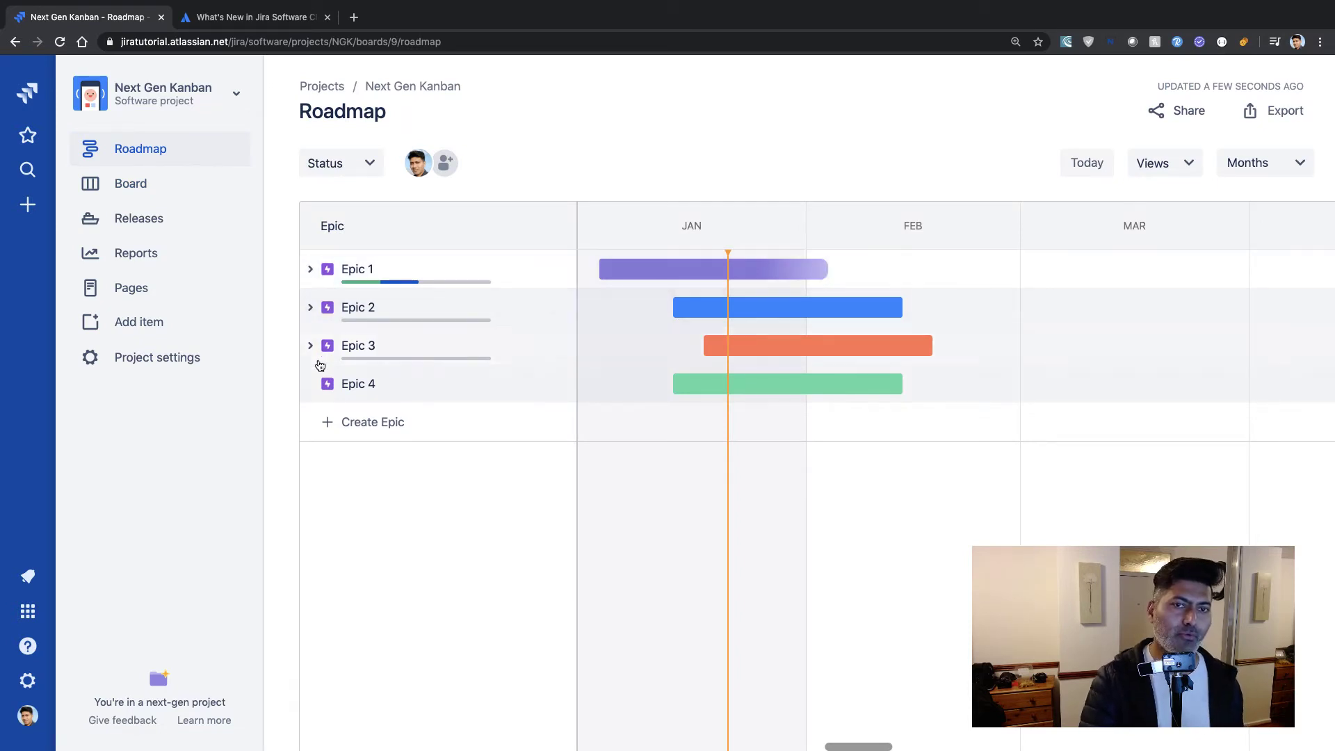
# Return to the NGK board and set Group by to None
pyautogui.click(149, 191)
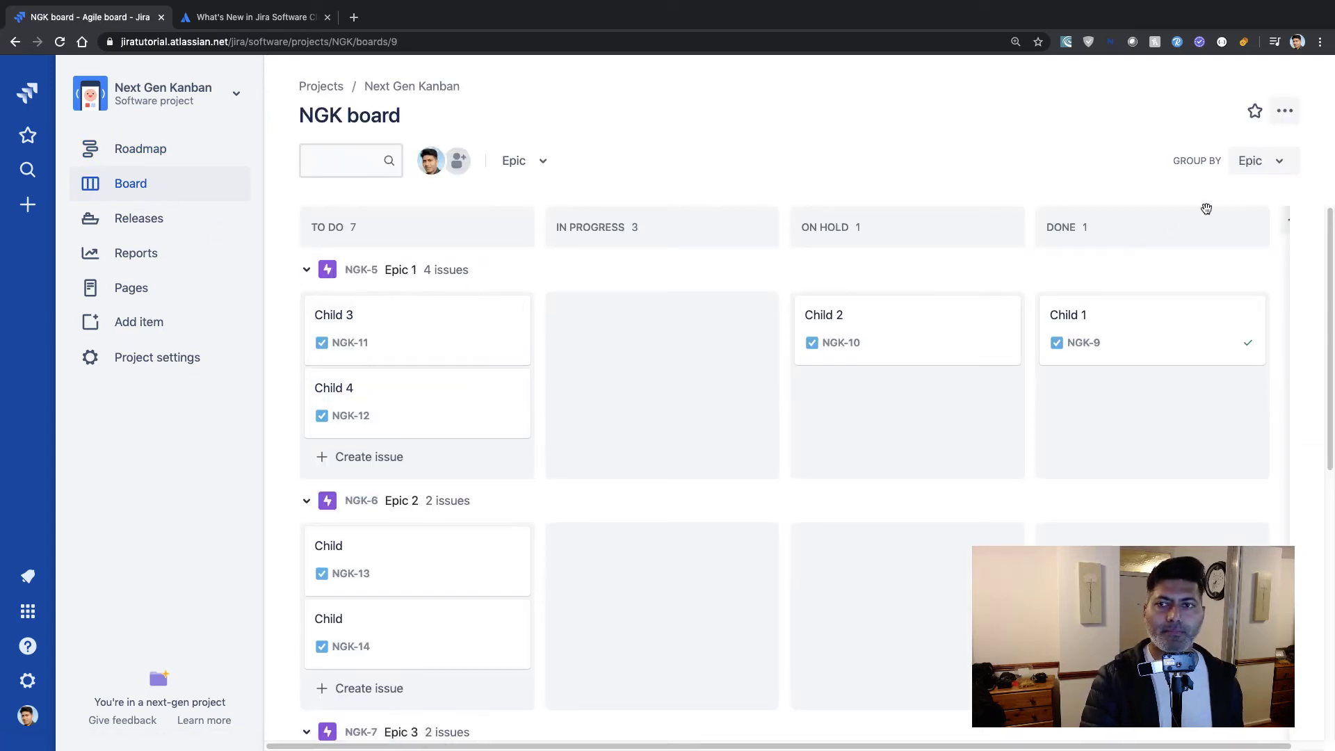
pyautogui.click(1271, 166)
pyautogui.click(1263, 201)
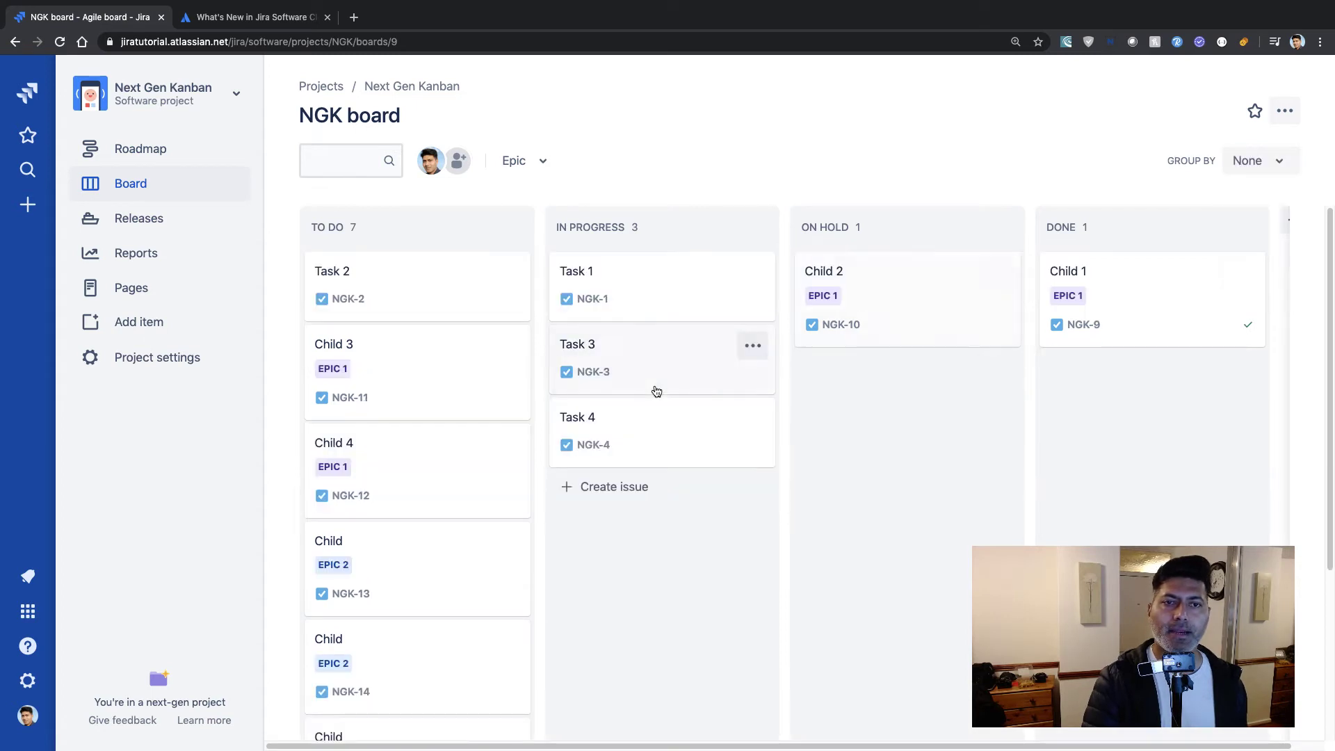
pyautogui.scroll(-2, 626, 448)
pyautogui.scroll(2, 619, 452)
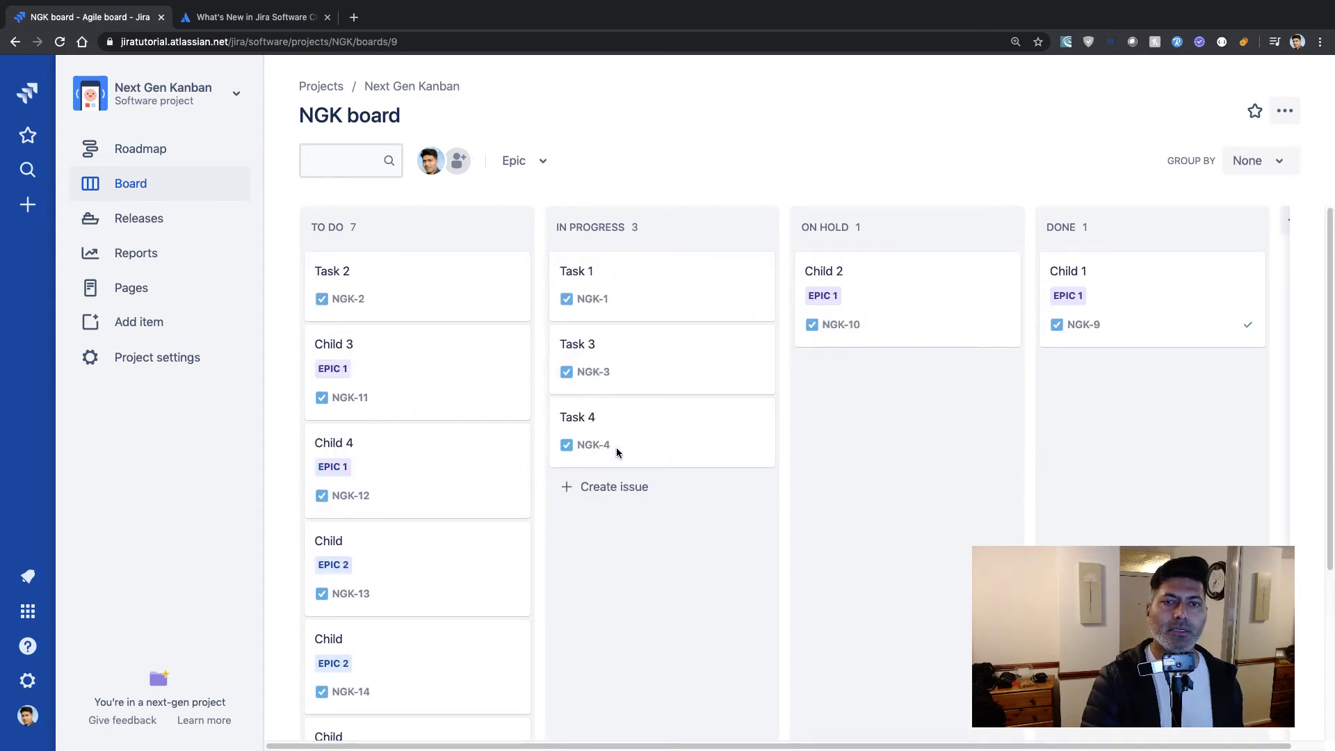
# Open and close the Child 3 issue's details, then scroll the ungrouped board
pyautogui.click(334, 373)
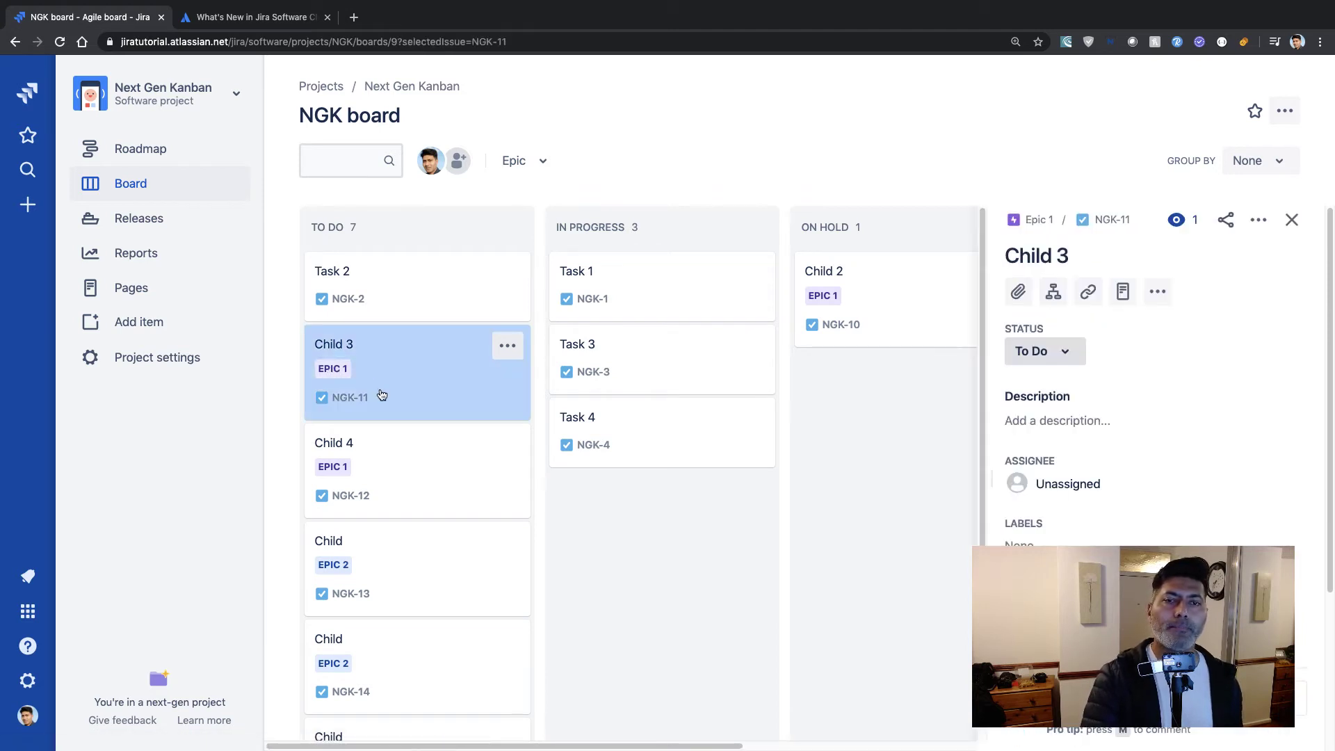
pyautogui.click(1289, 223)
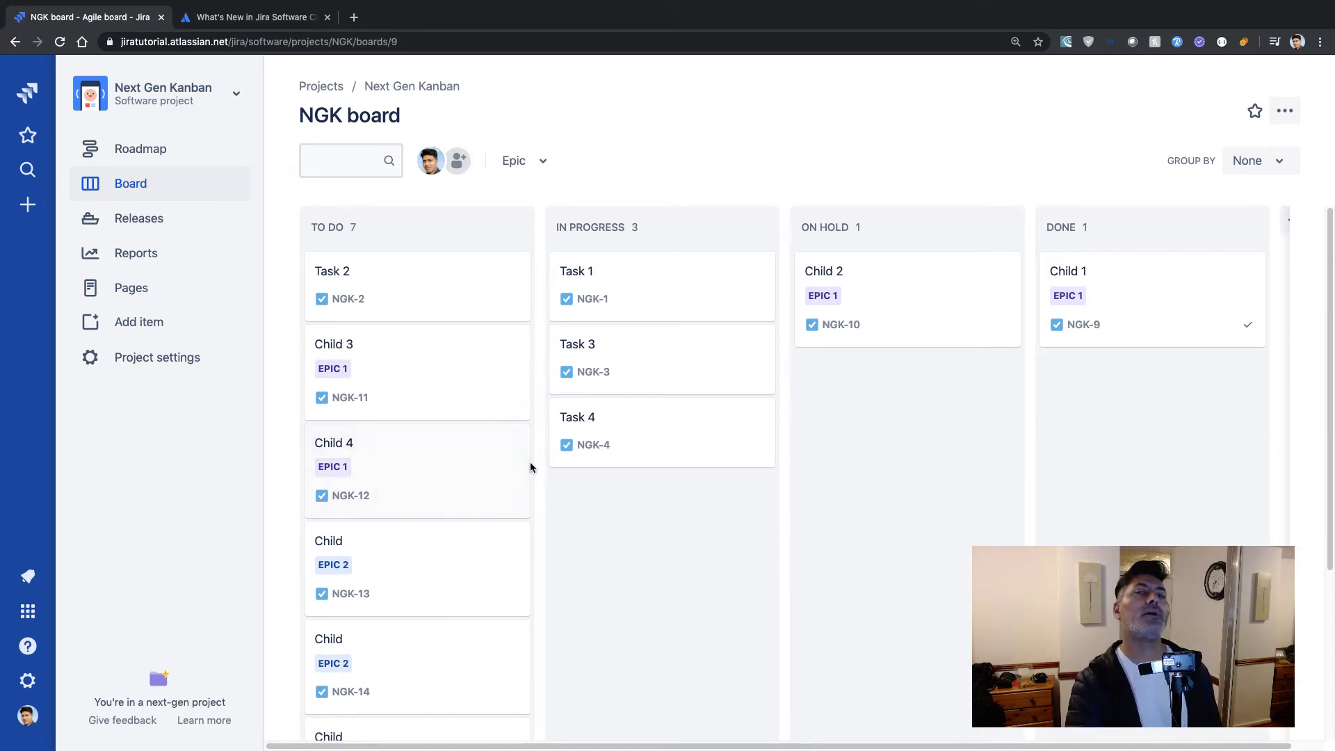
pyautogui.scroll(-4, 530, 467)
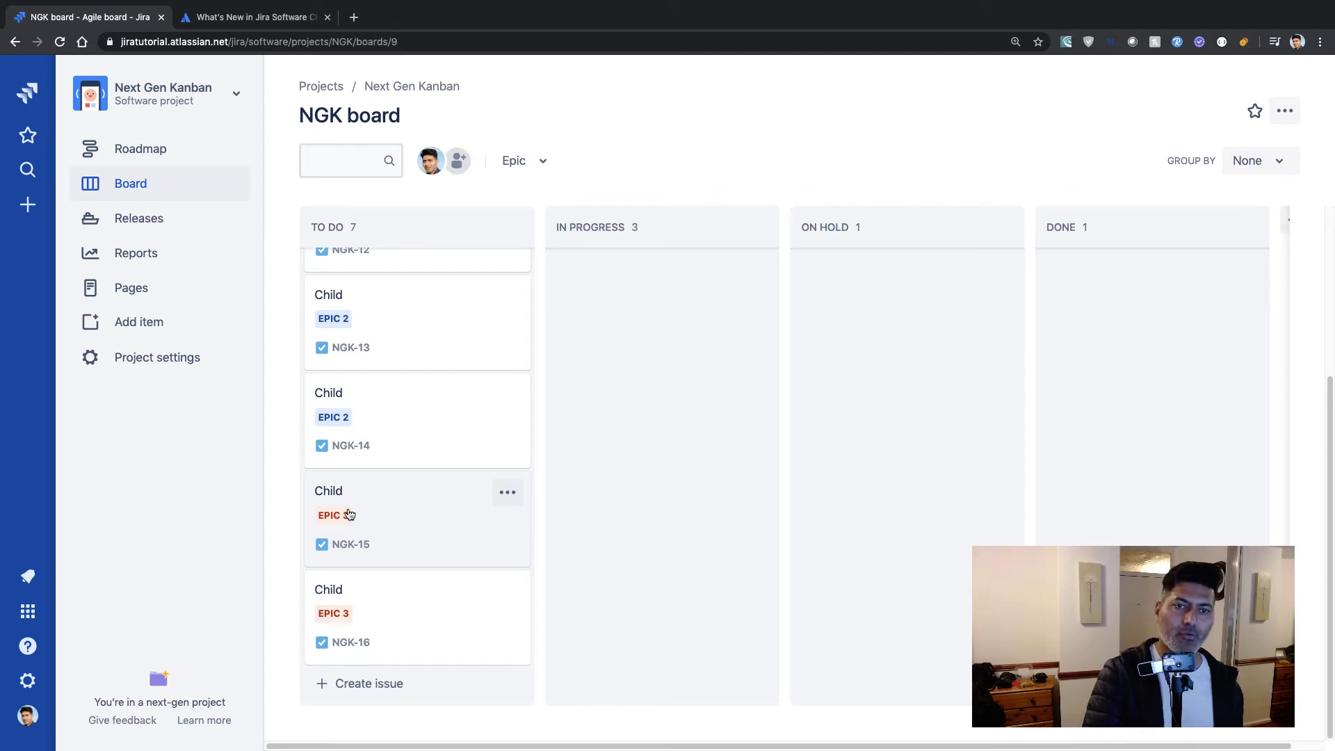
pyautogui.scroll(4, 349, 514)
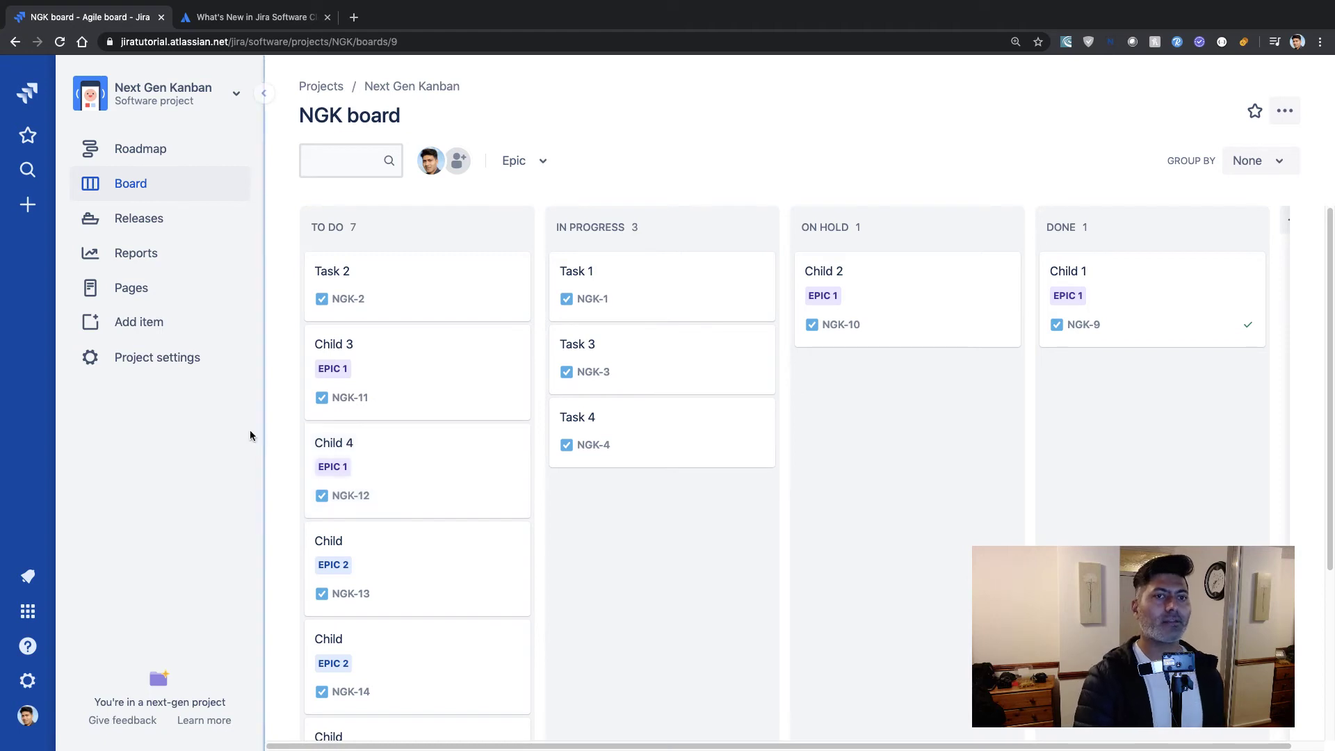
# Open the Next Gen Kanban Reports Overview with Burnup, Sprint burndown, Velocity and Cumulative flow
pyautogui.click(166, 267)
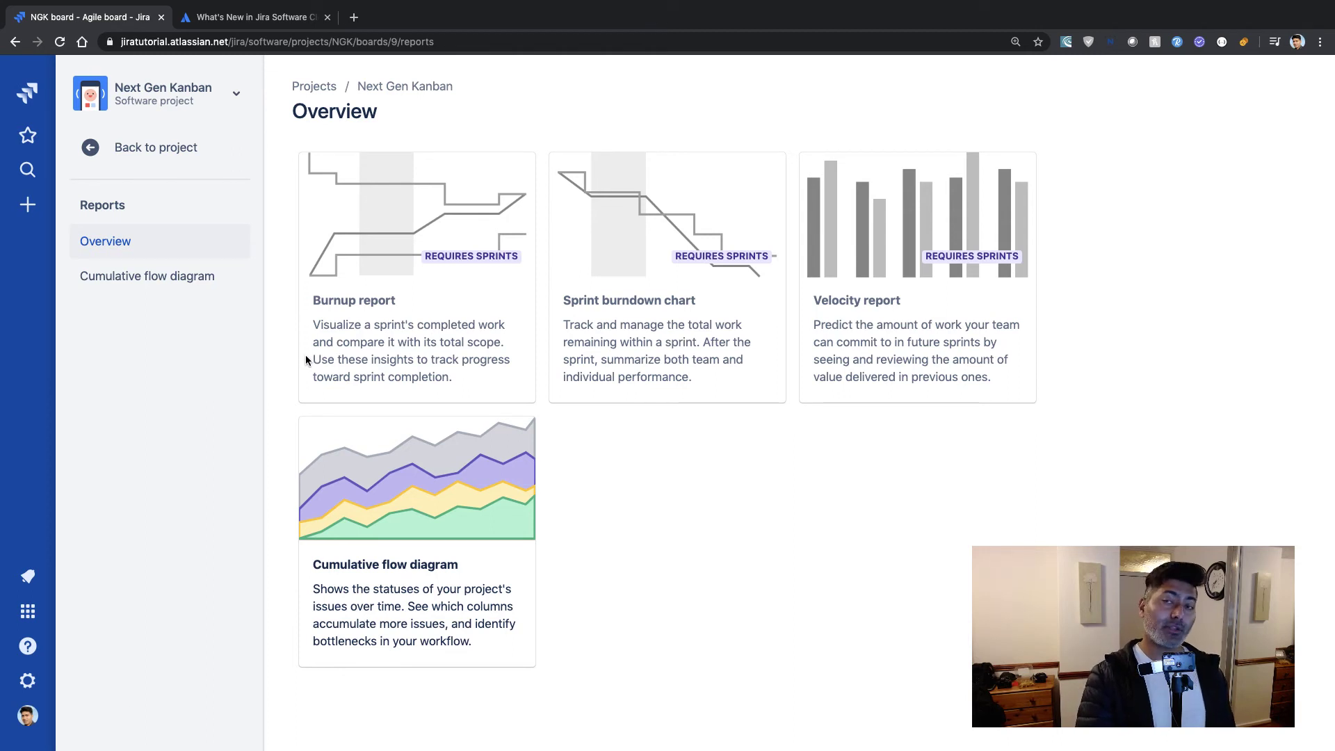
# From the Jira home, open the NextGen dashboard and look it over
pyautogui.click(27, 96)
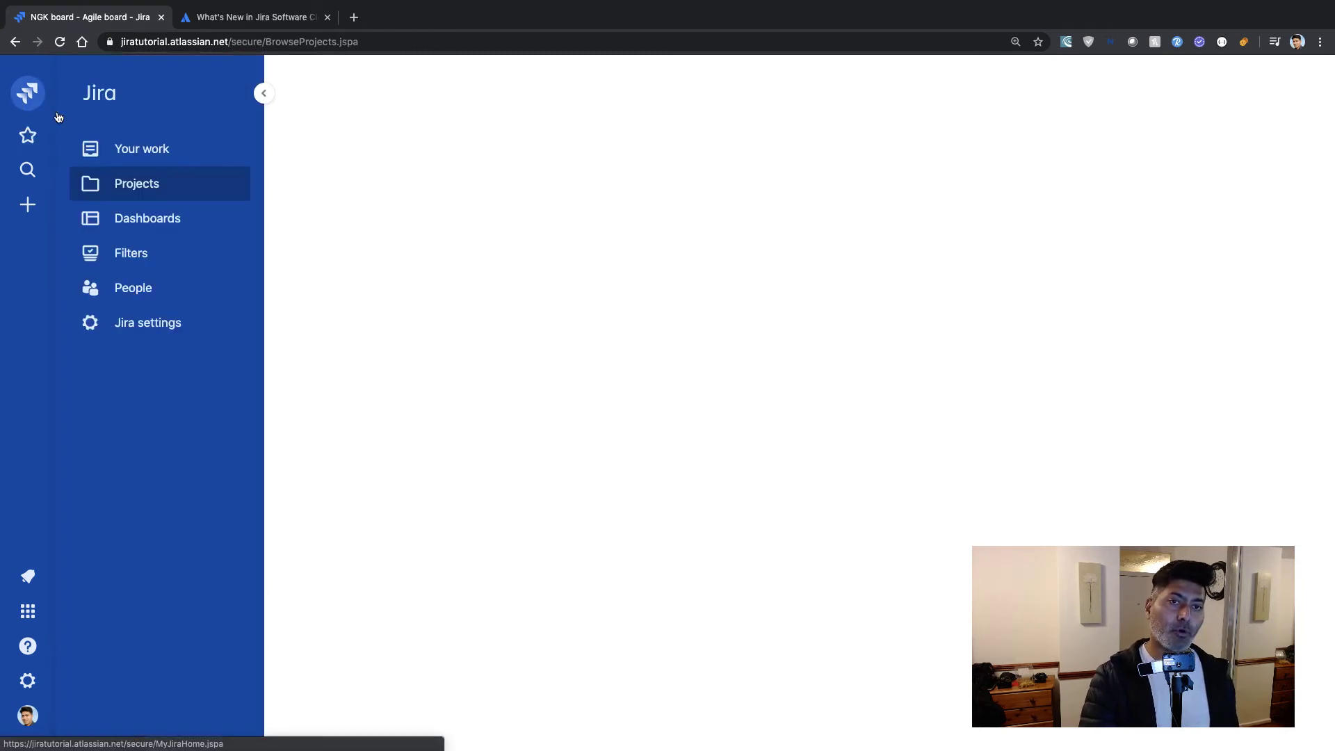
pyautogui.click(192, 220)
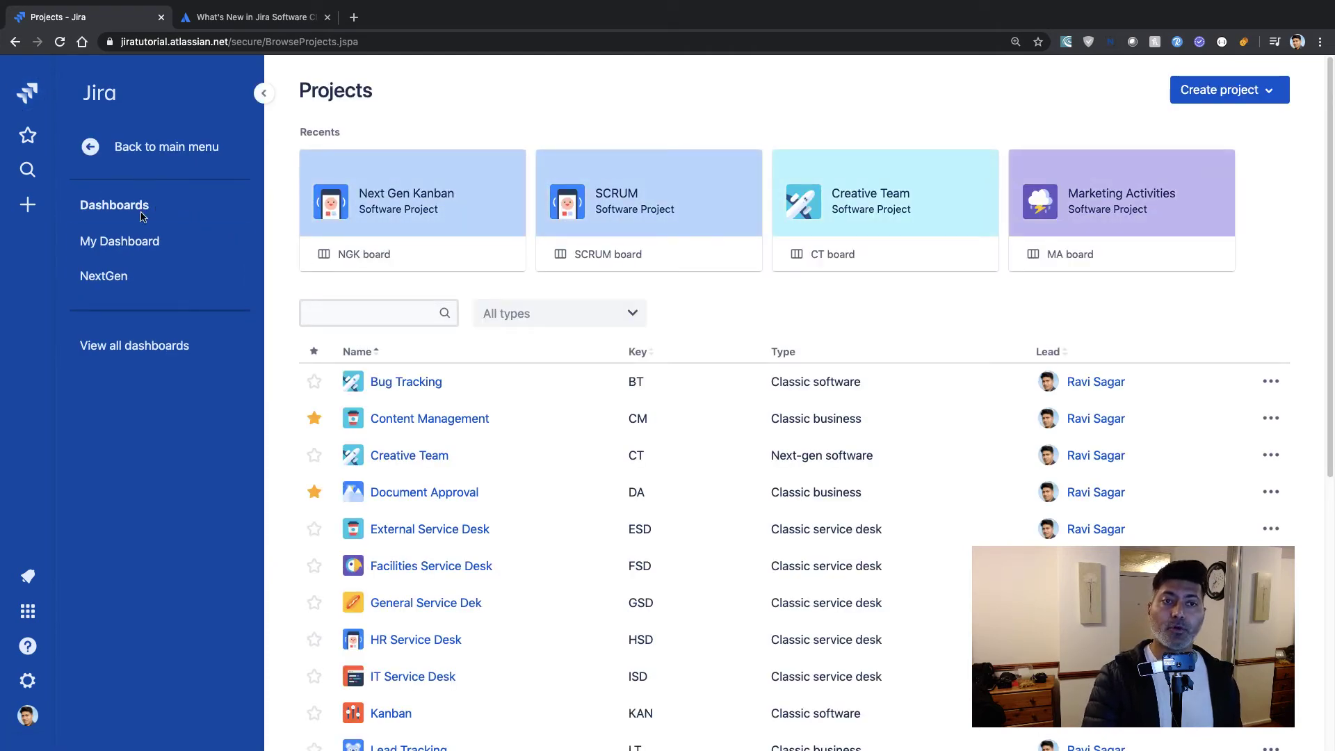
pyautogui.click(124, 281)
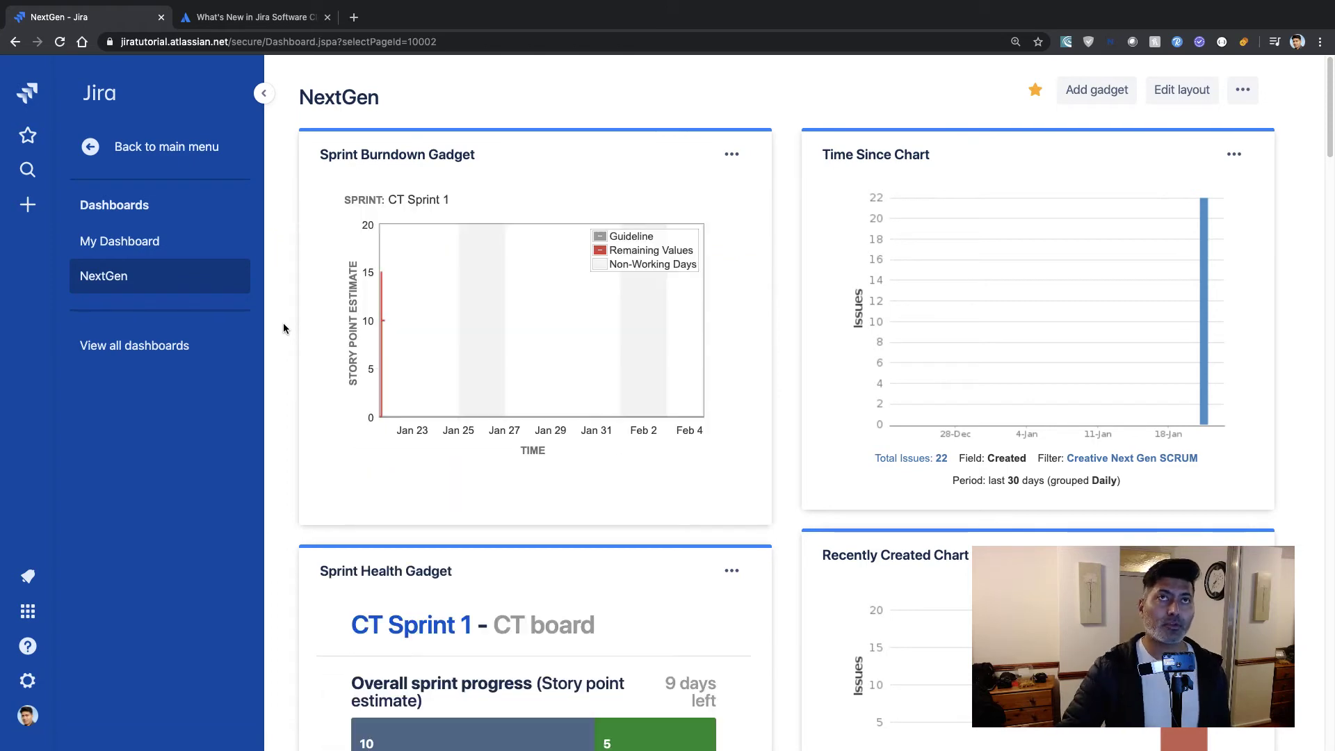
pyautogui.scroll(-15, 284, 328)
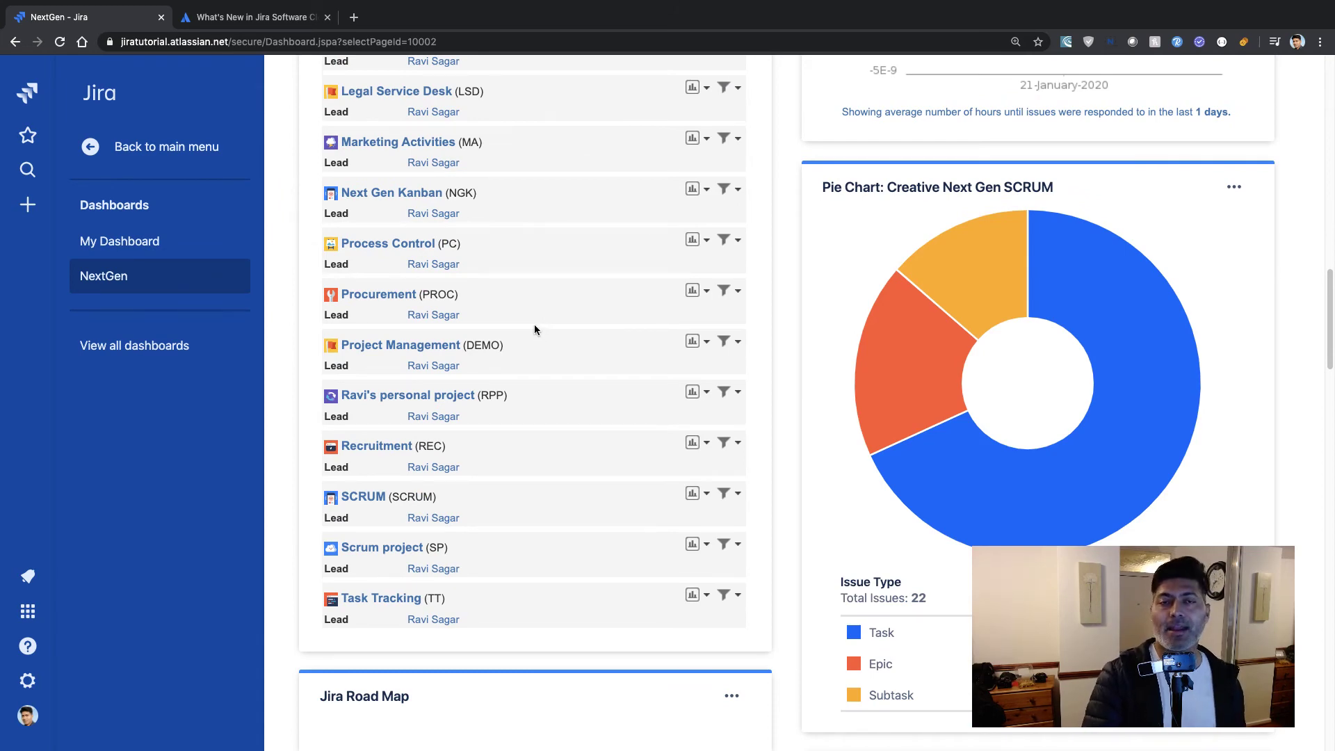
pyautogui.scroll(15, 532, 330)
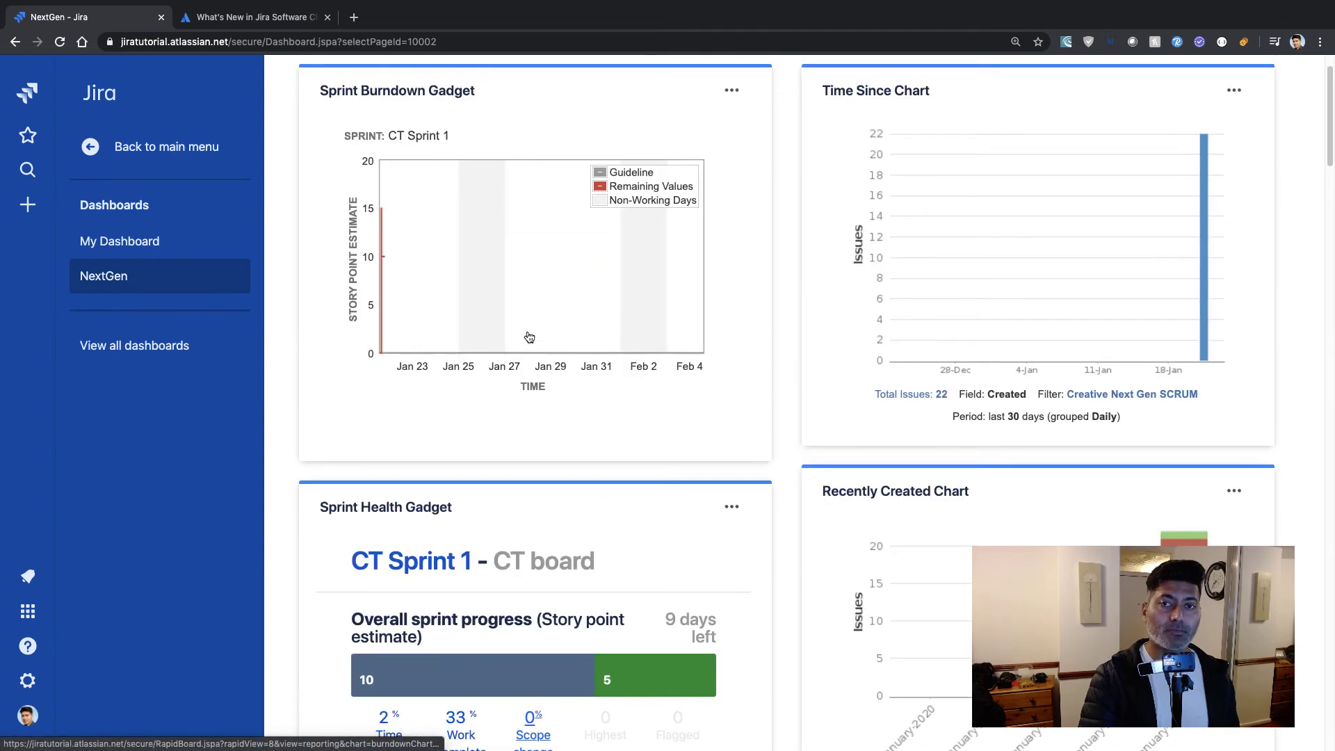
pyautogui.scroll(-15, 532, 337)
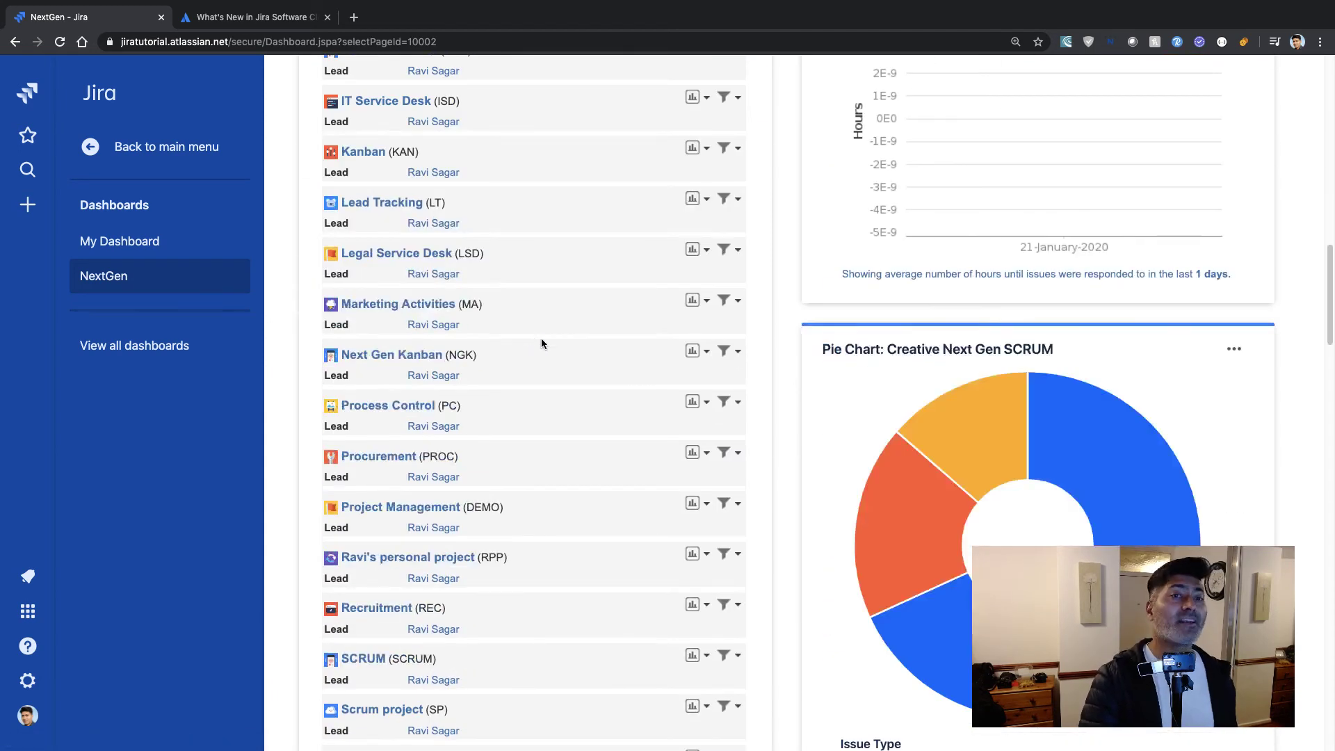
# Return to the Next Gen Kanban board via Projects, then switch to the What's New tab
pyautogui.click(90, 149)
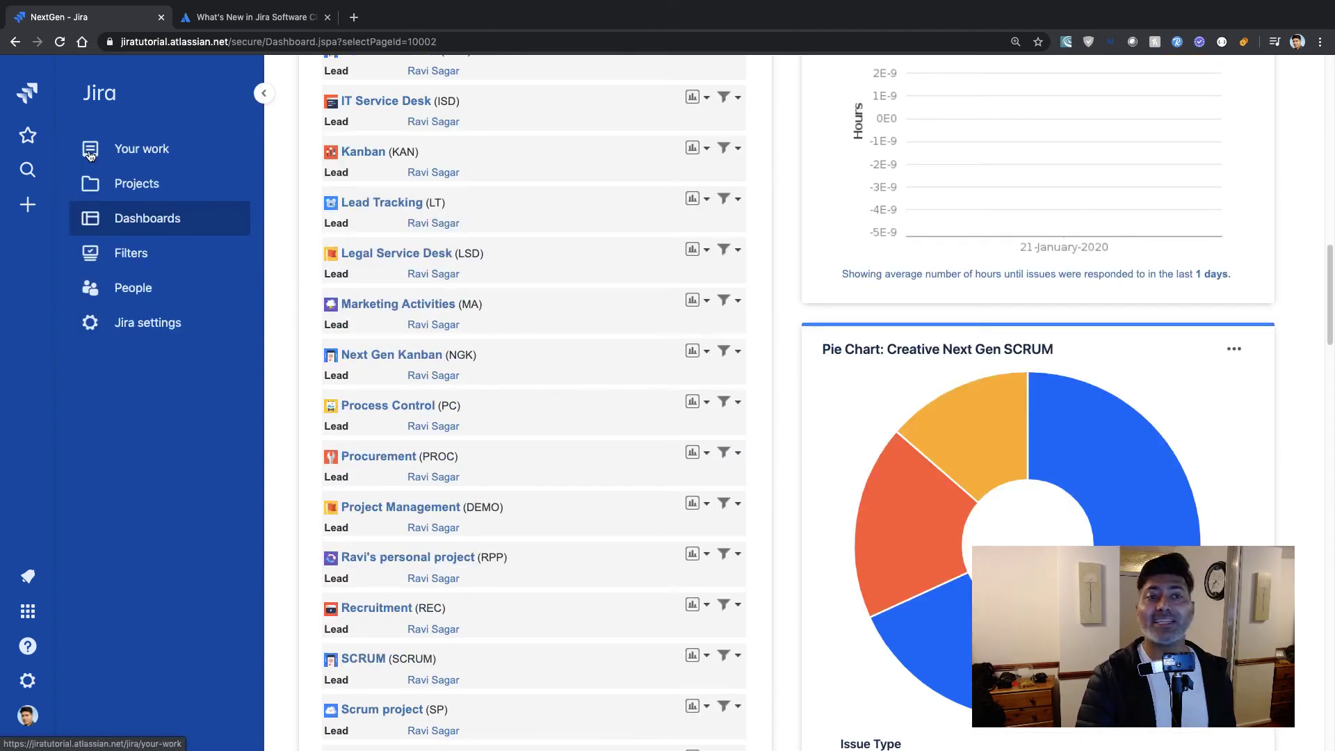
pyautogui.click(135, 186)
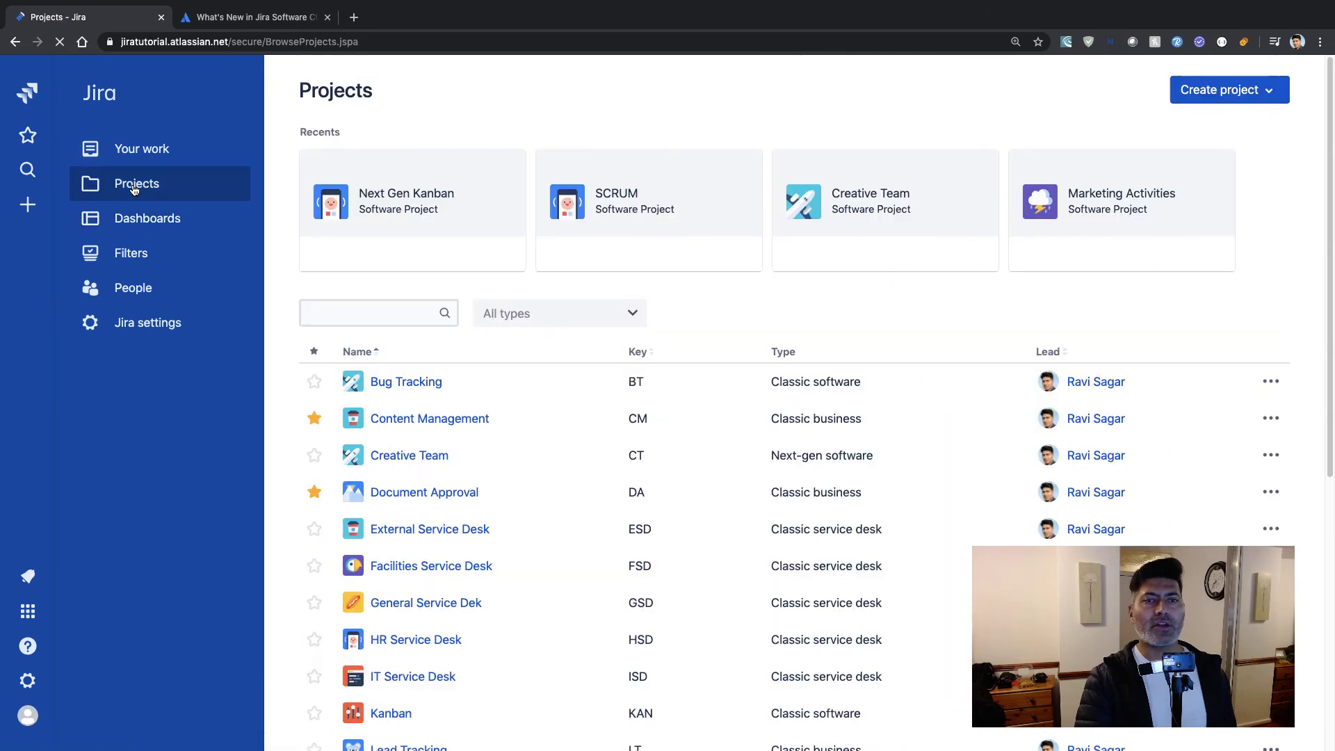
pyautogui.click(407, 206)
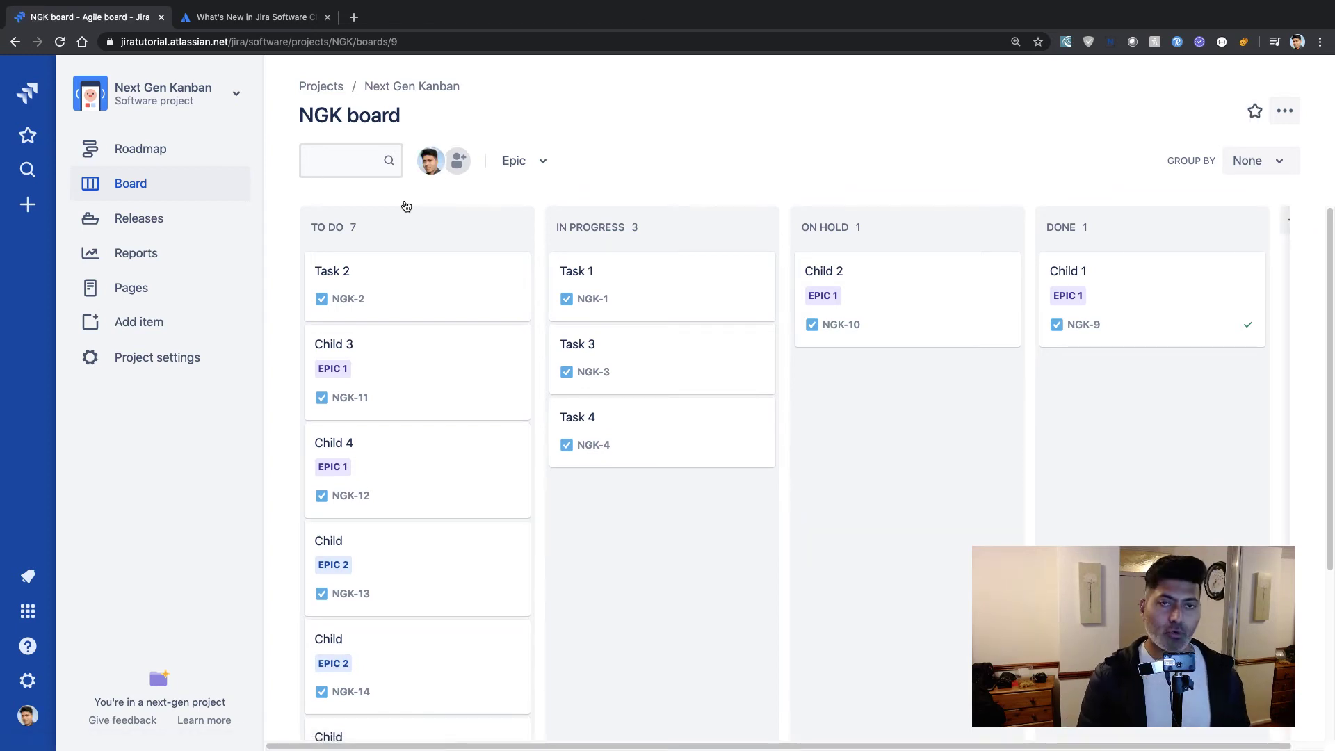
pyautogui.hotkey('ctrl', 'Tab')
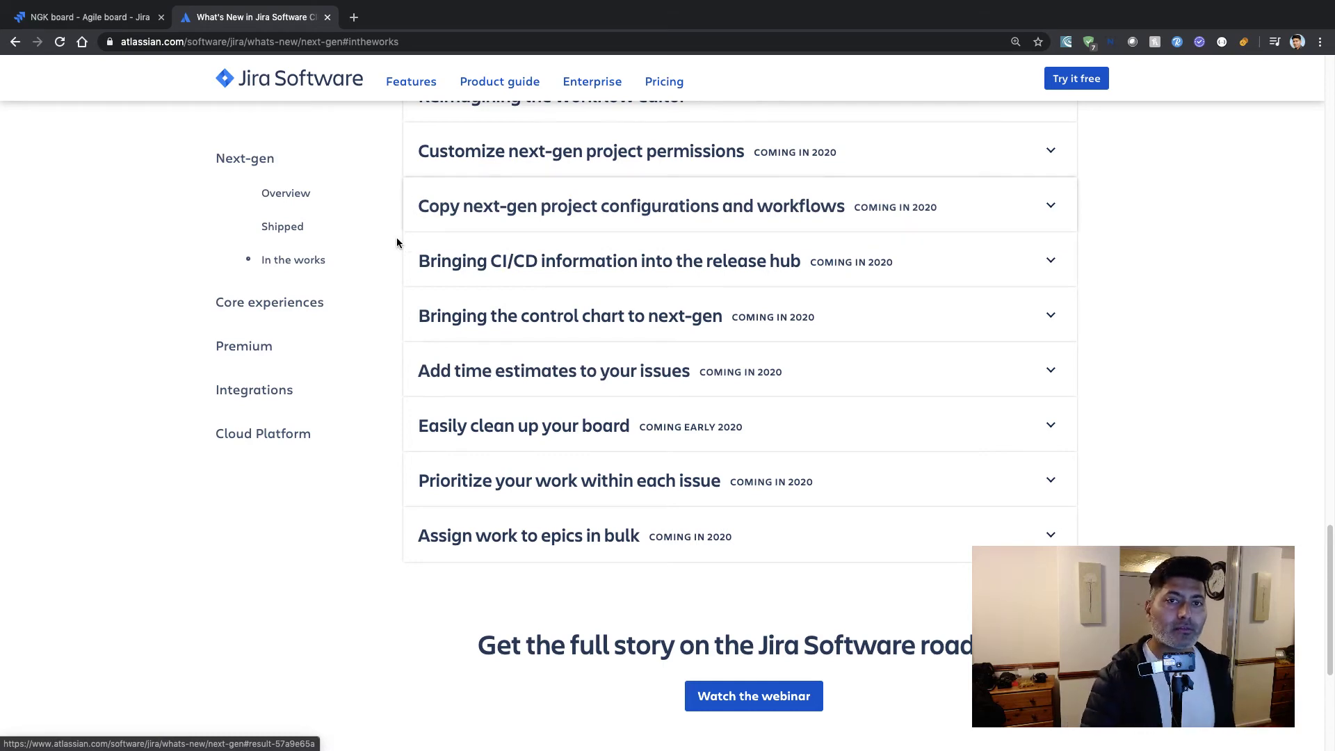
pyautogui.scroll(3, 396, 241)
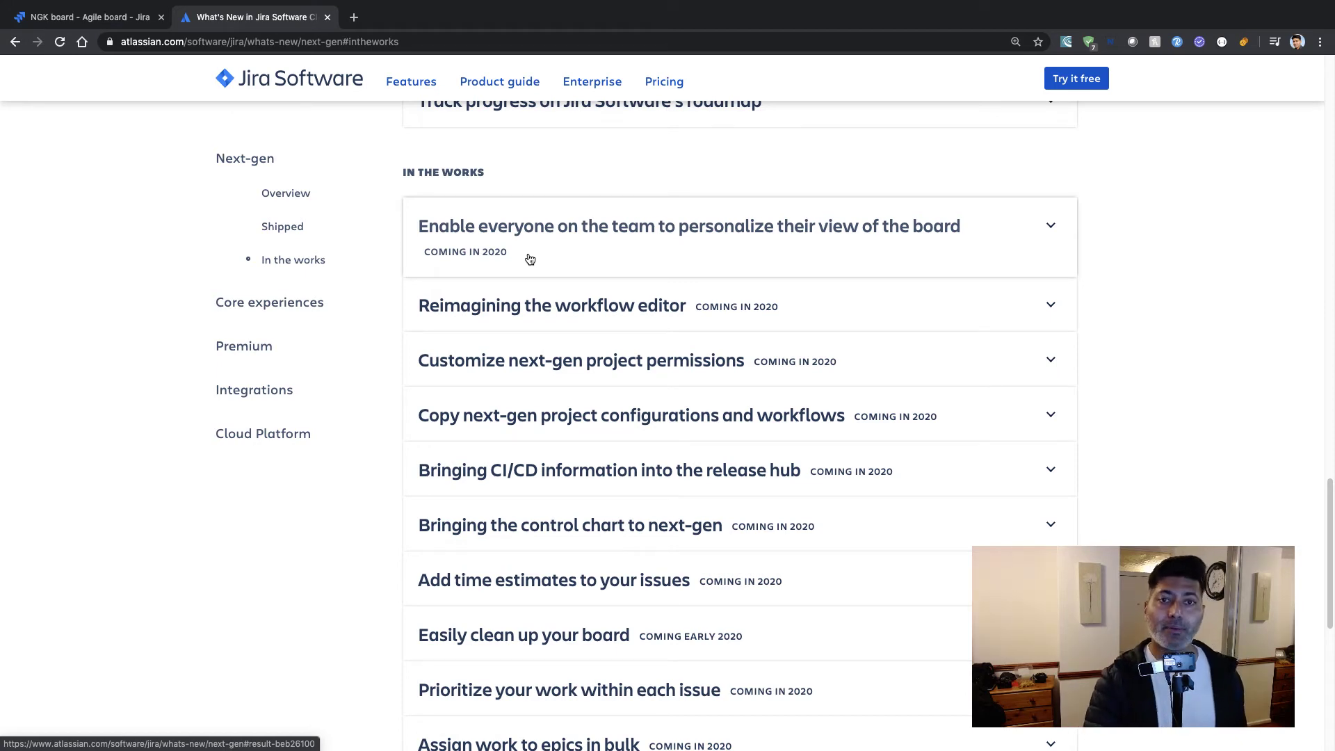
pyautogui.click(650, 237)
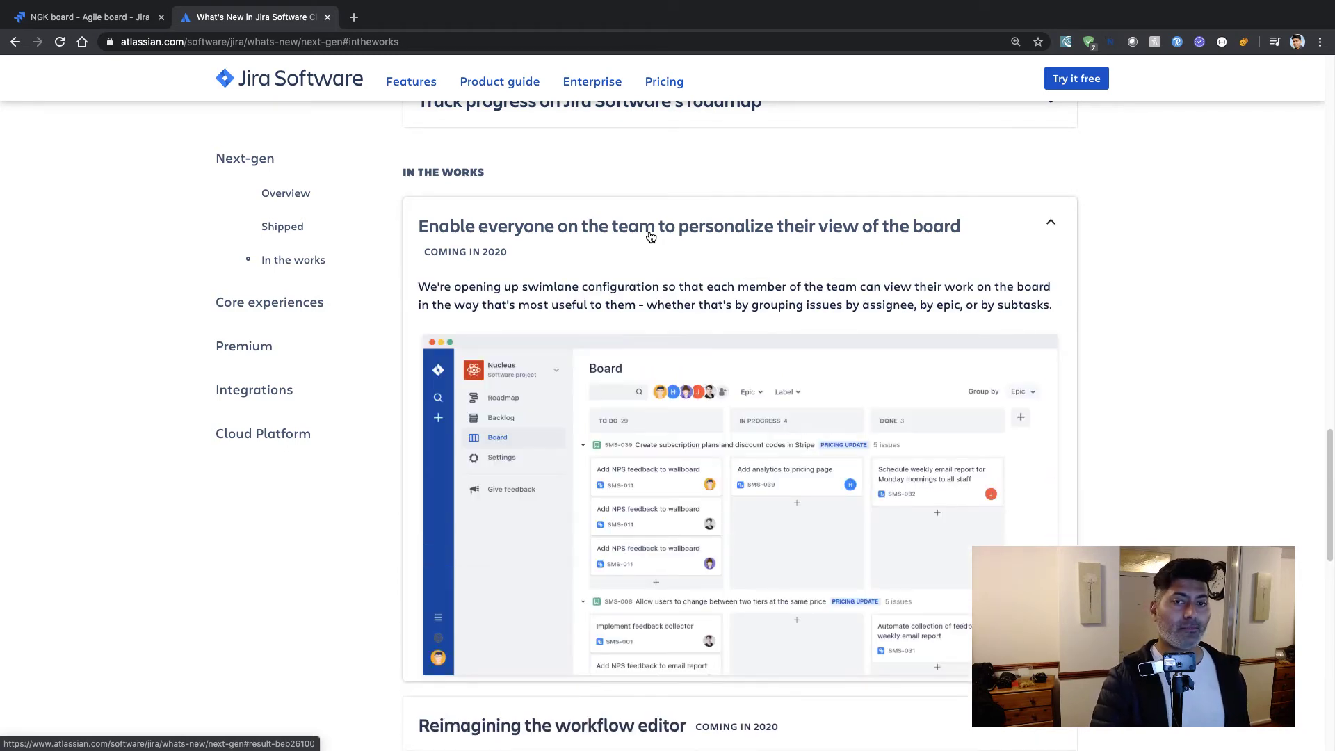
pyautogui.click(651, 237)
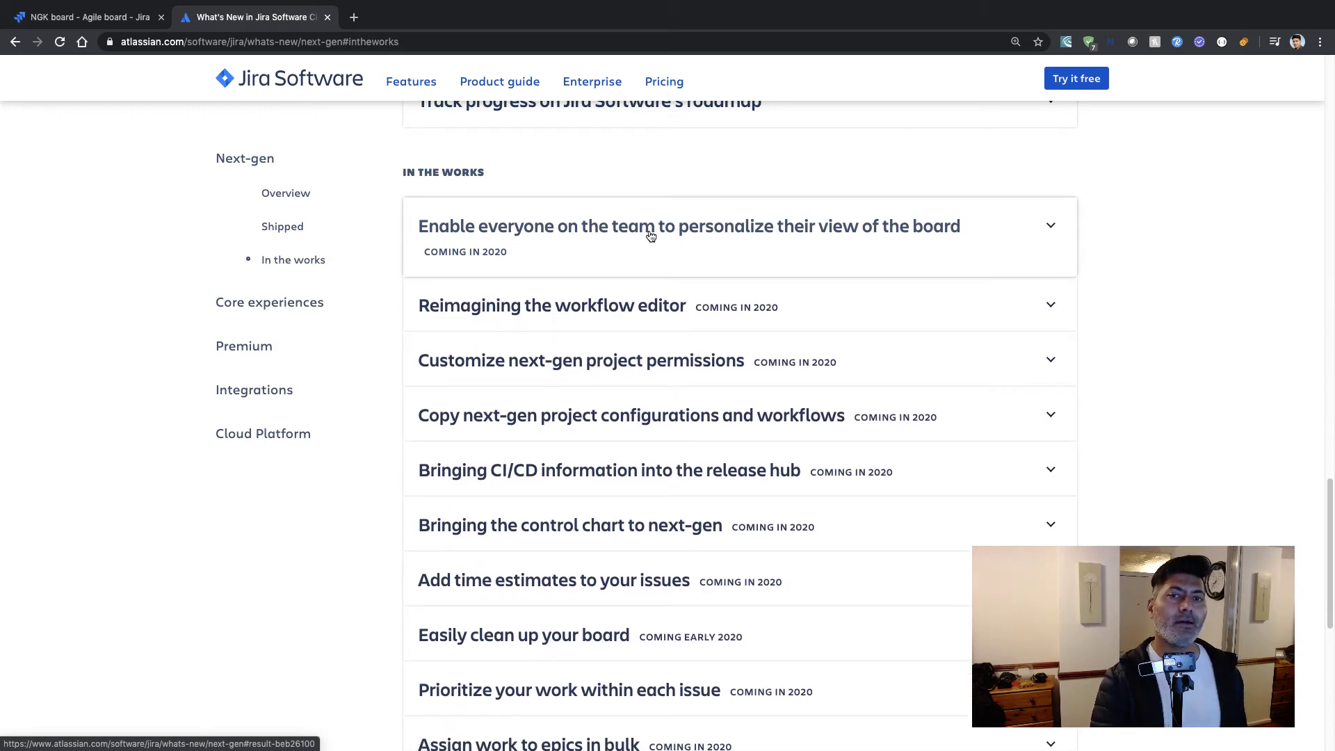
# Expand 'Reimagining the workflow editor' and read its paragraphs down to the Epic workflow screenshot
pyautogui.click(621, 307)
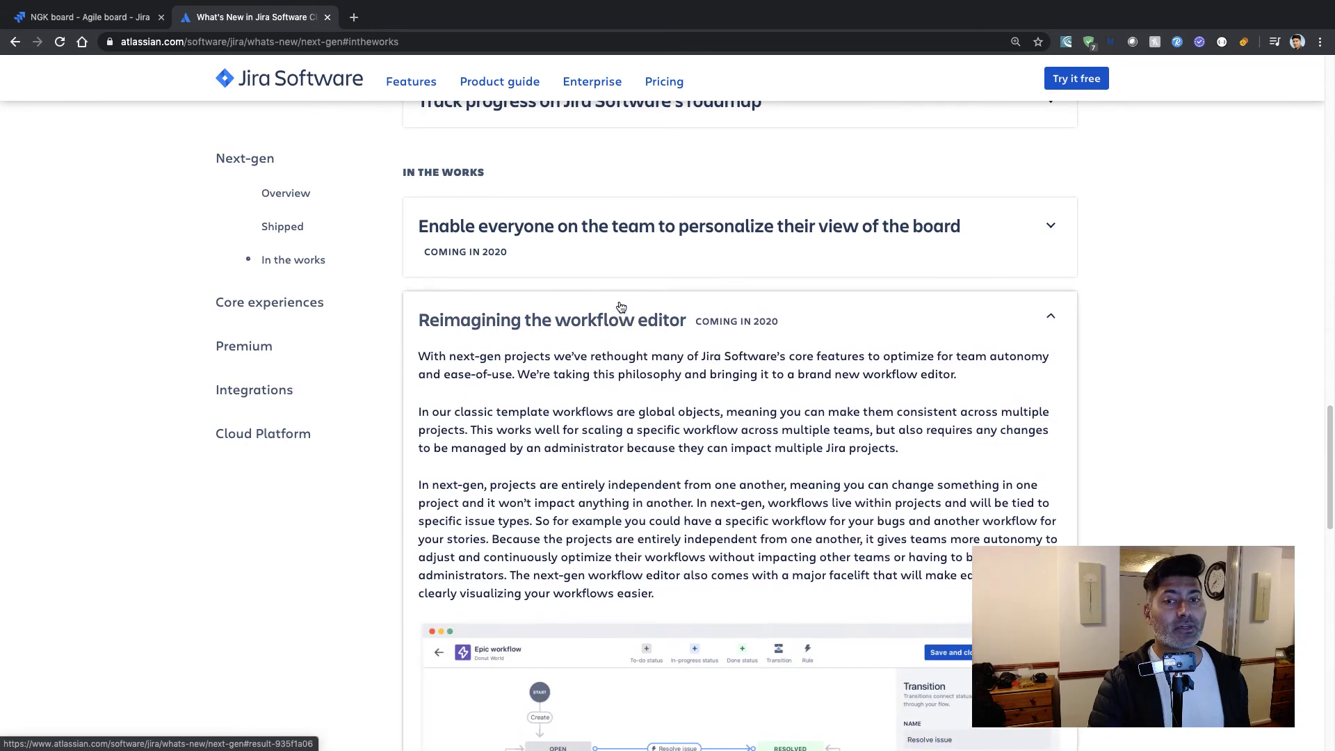
pyautogui.scroll(-7, 621, 306)
pyautogui.scroll(2, 621, 307)
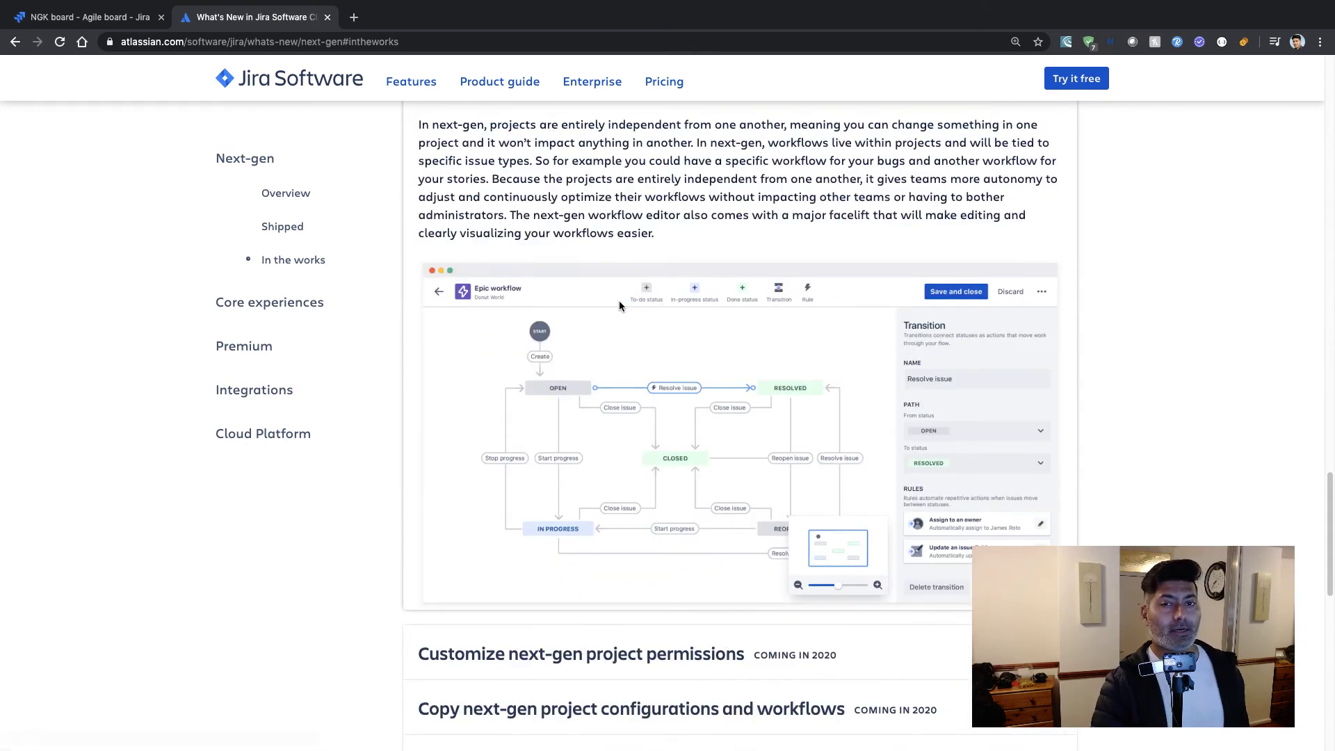
pyautogui.scroll(2, 620, 307)
pyautogui.scroll(3, 620, 305)
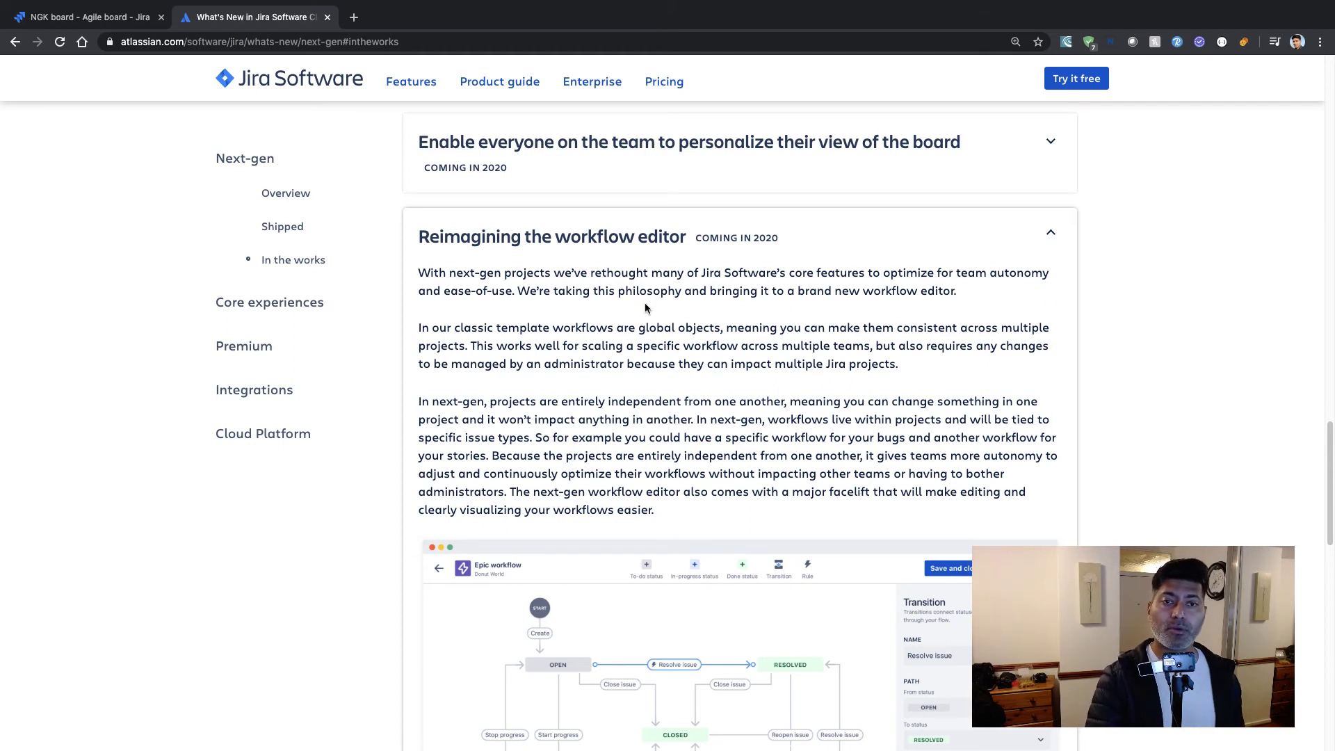
pyautogui.tripleClick(553, 294)
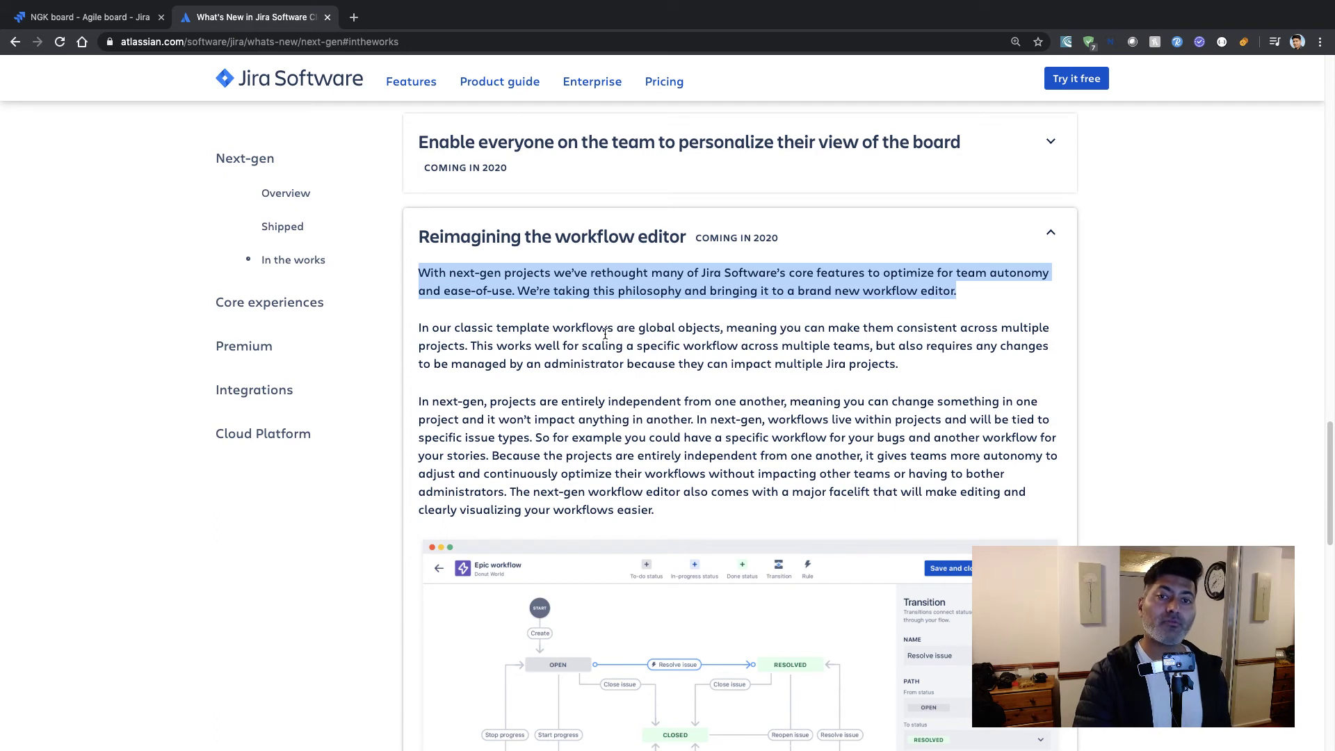
pyautogui.tripleClick(666, 345)
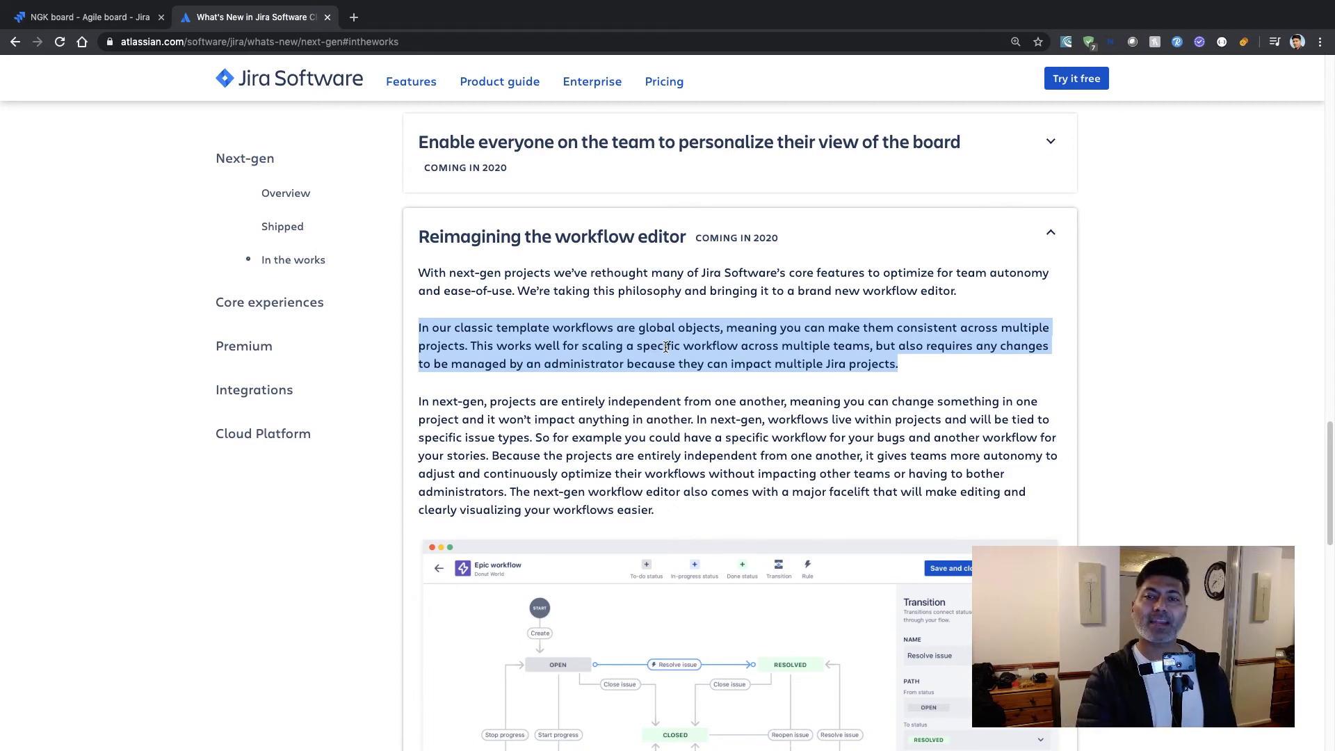
pyautogui.scroll(-1, 666, 346)
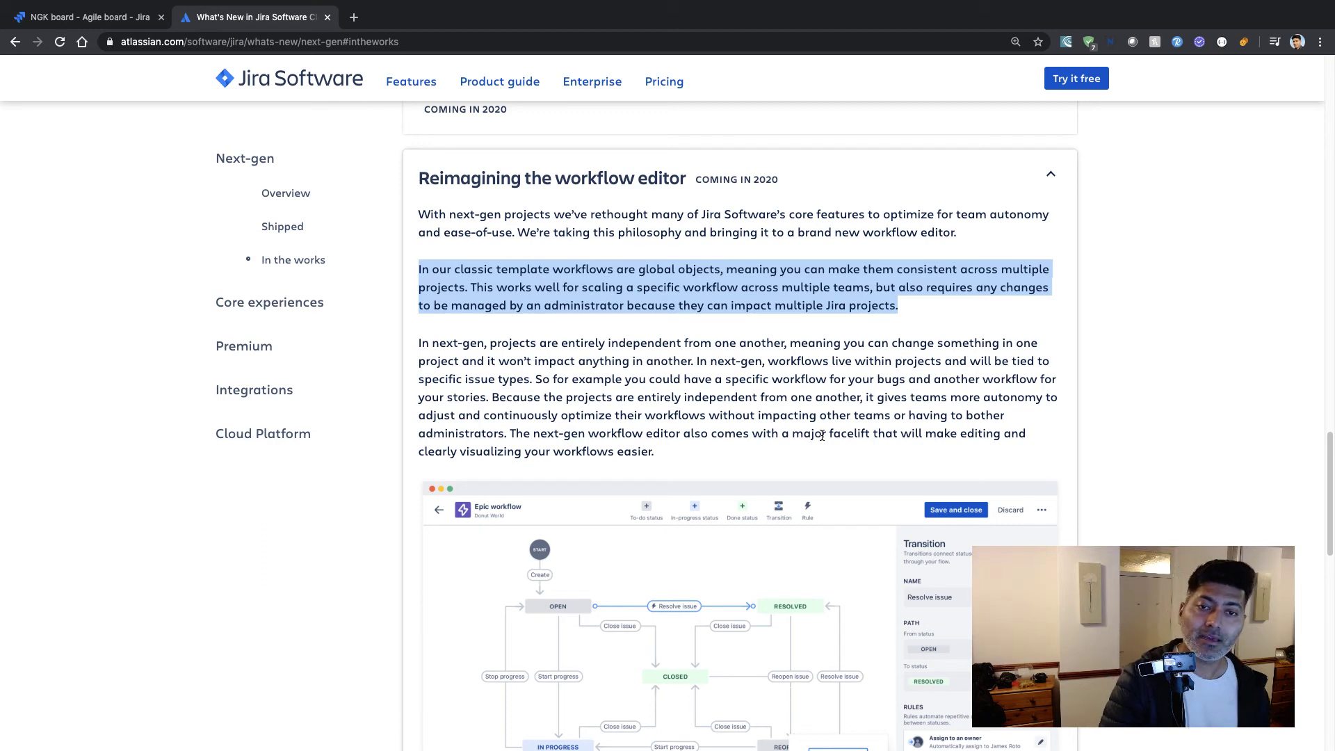
pyautogui.scroll(-4, 821, 436)
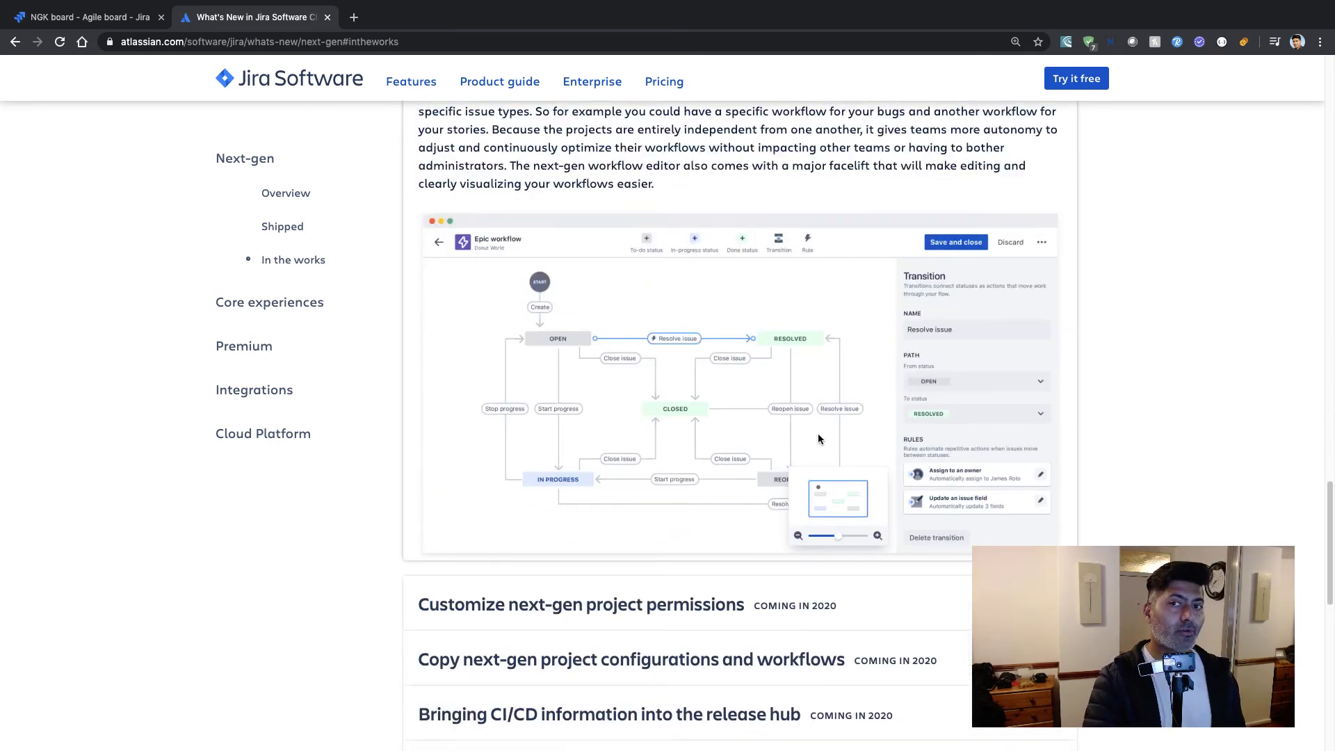
pyautogui.scroll(7, 817, 438)
# Collapse the workflow editor entry and expand 'Bringing CI/CD information into the release hub'
pyautogui.click(571, 372)
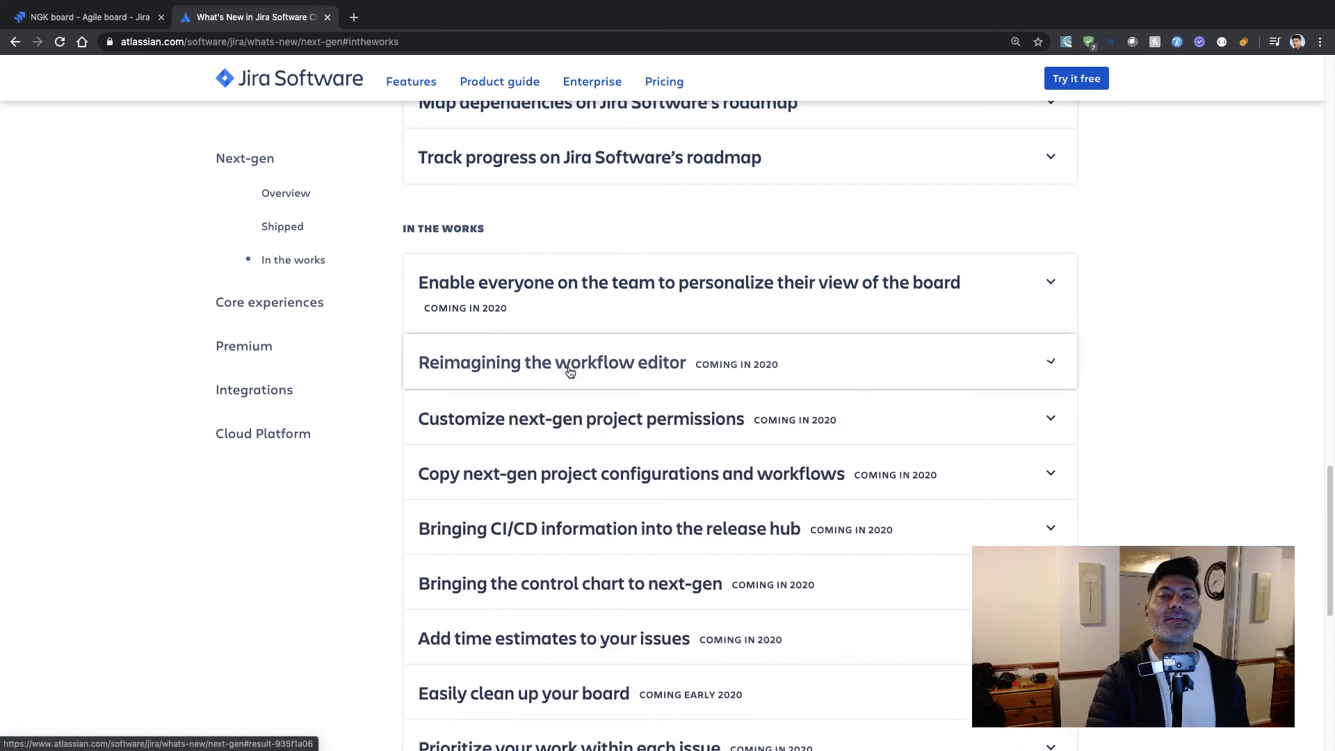
pyautogui.scroll(2, 567, 372)
pyautogui.scroll(-3, 577, 379)
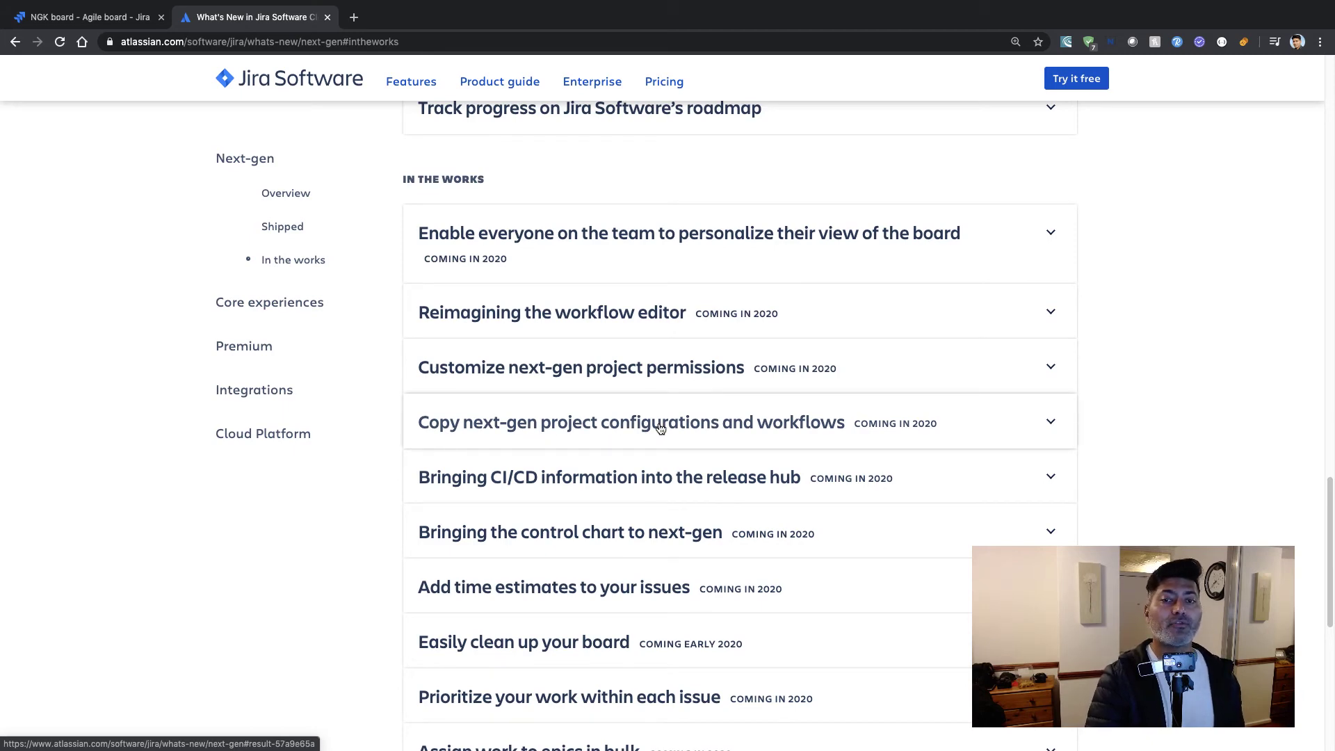
pyautogui.scroll(-1, 683, 428)
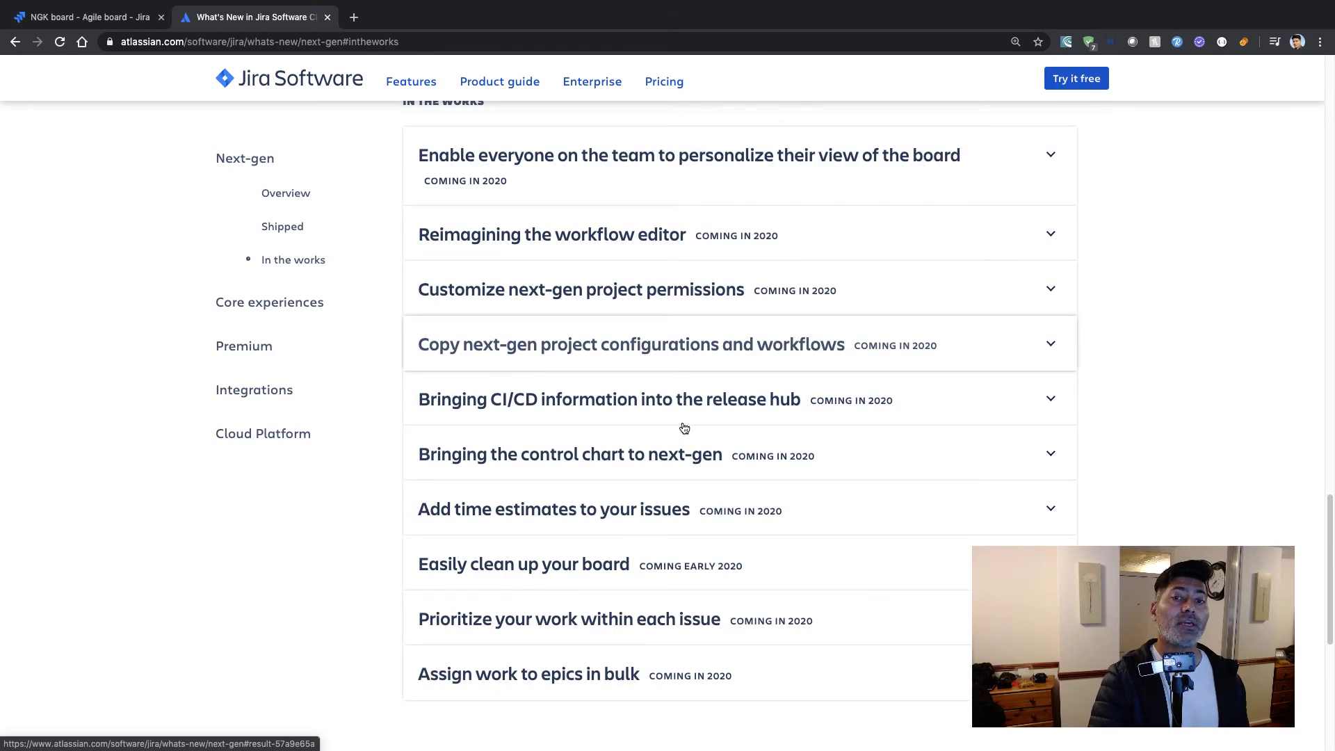
pyautogui.click(697, 416)
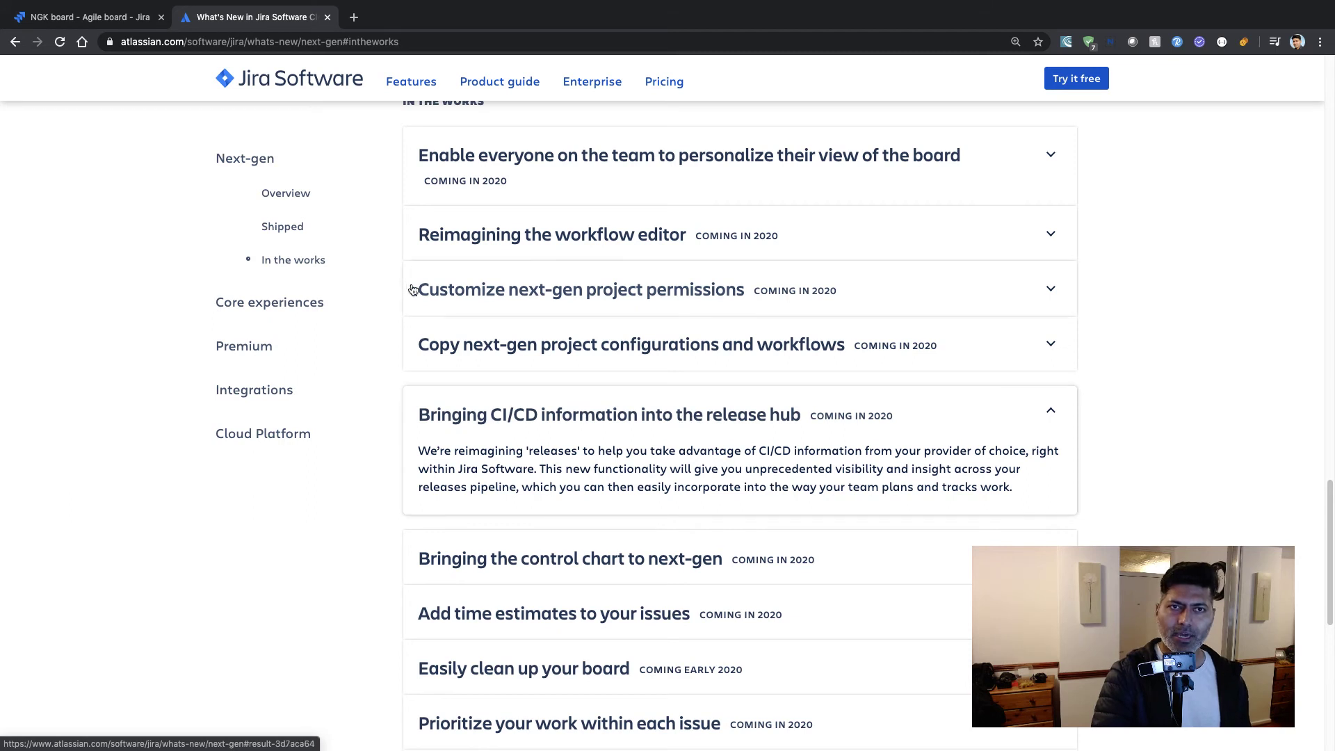
# Review the feature toggles in the NGK project settings, then go back to the board
pyautogui.click(94, 19)
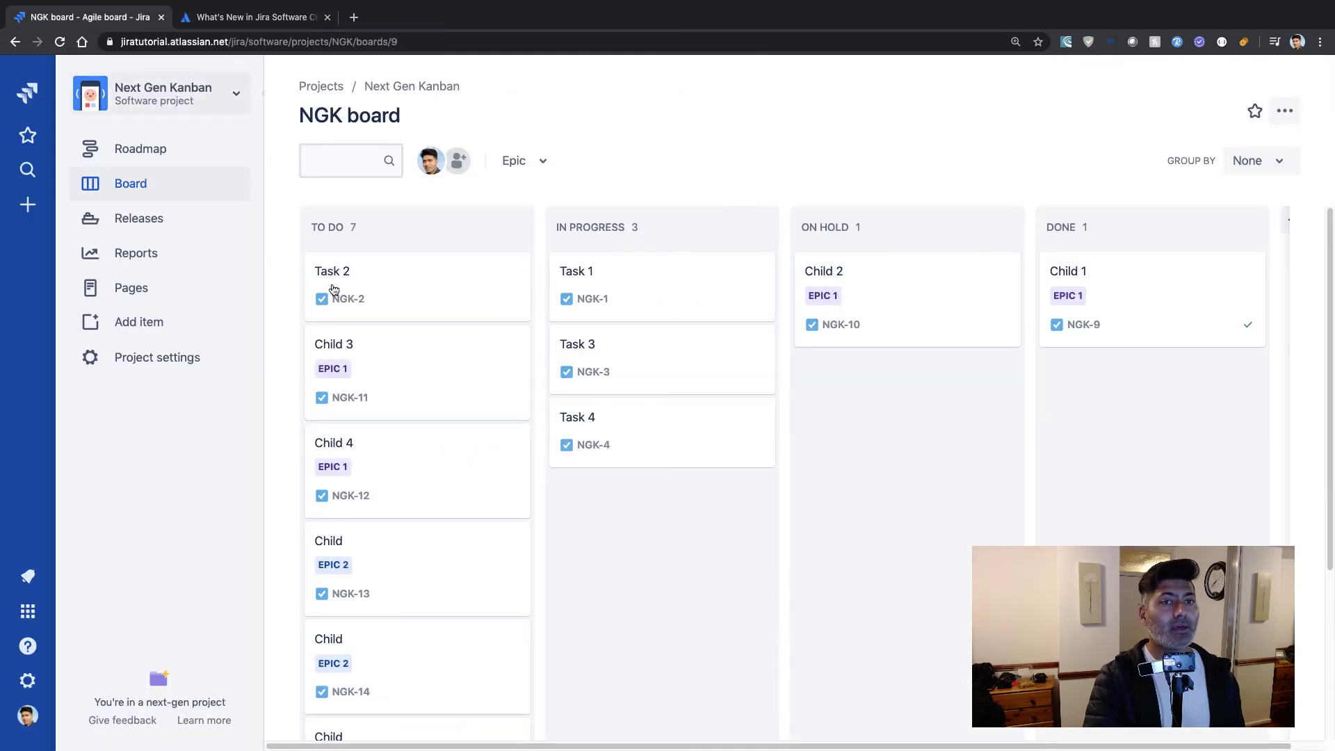
pyautogui.click(146, 361)
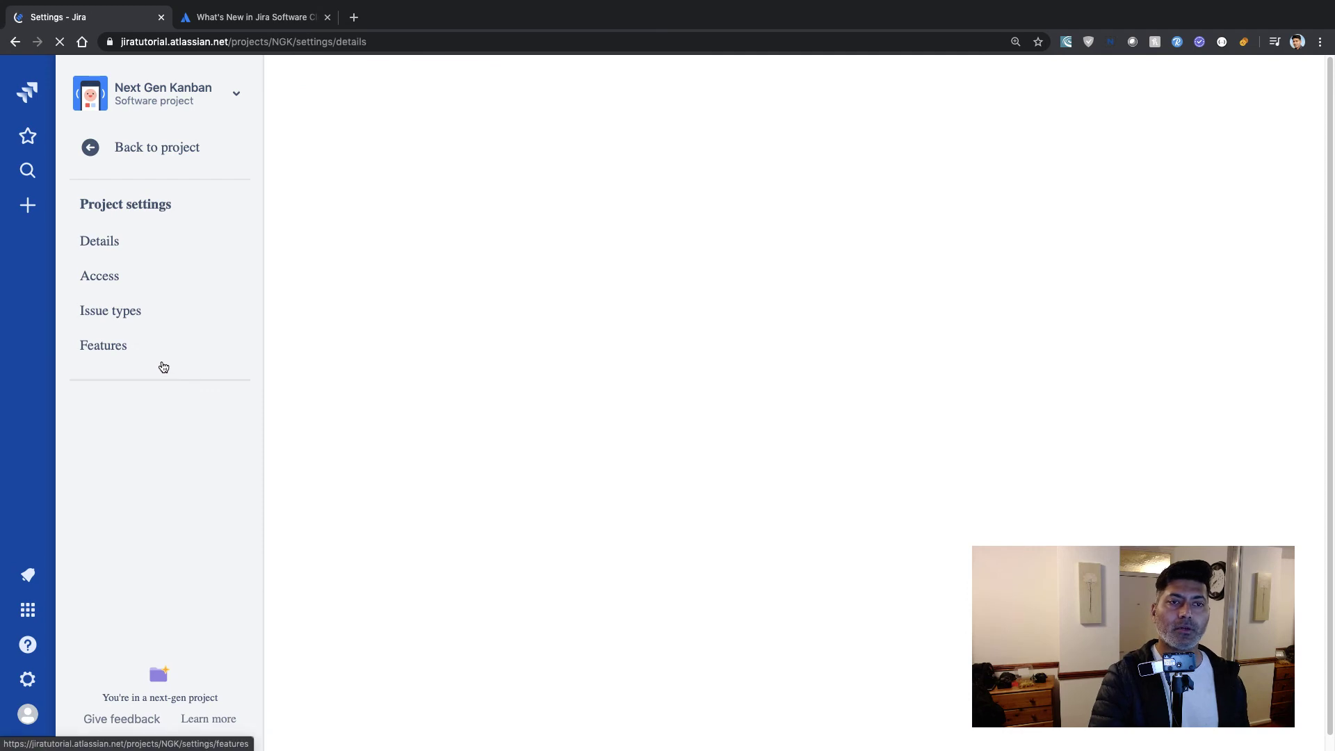
pyautogui.click(126, 351)
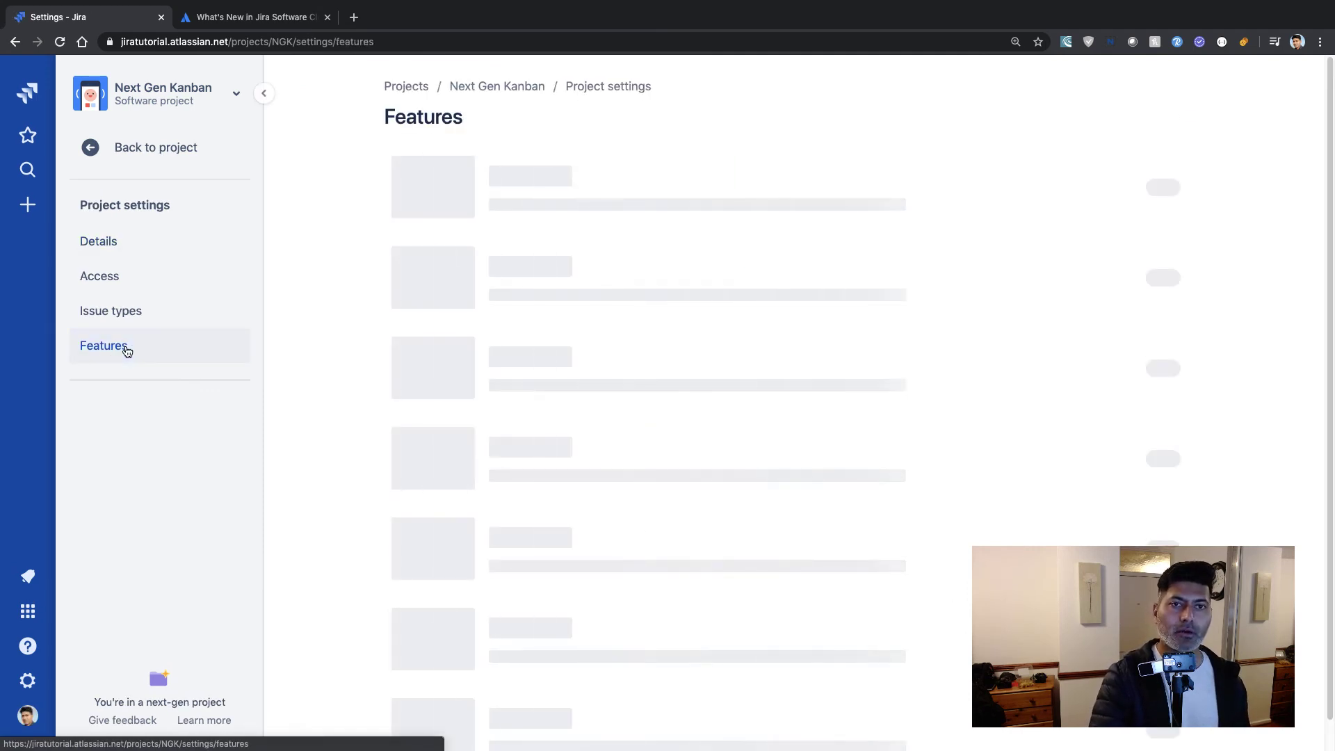
pyautogui.scroll(-1, 690, 396)
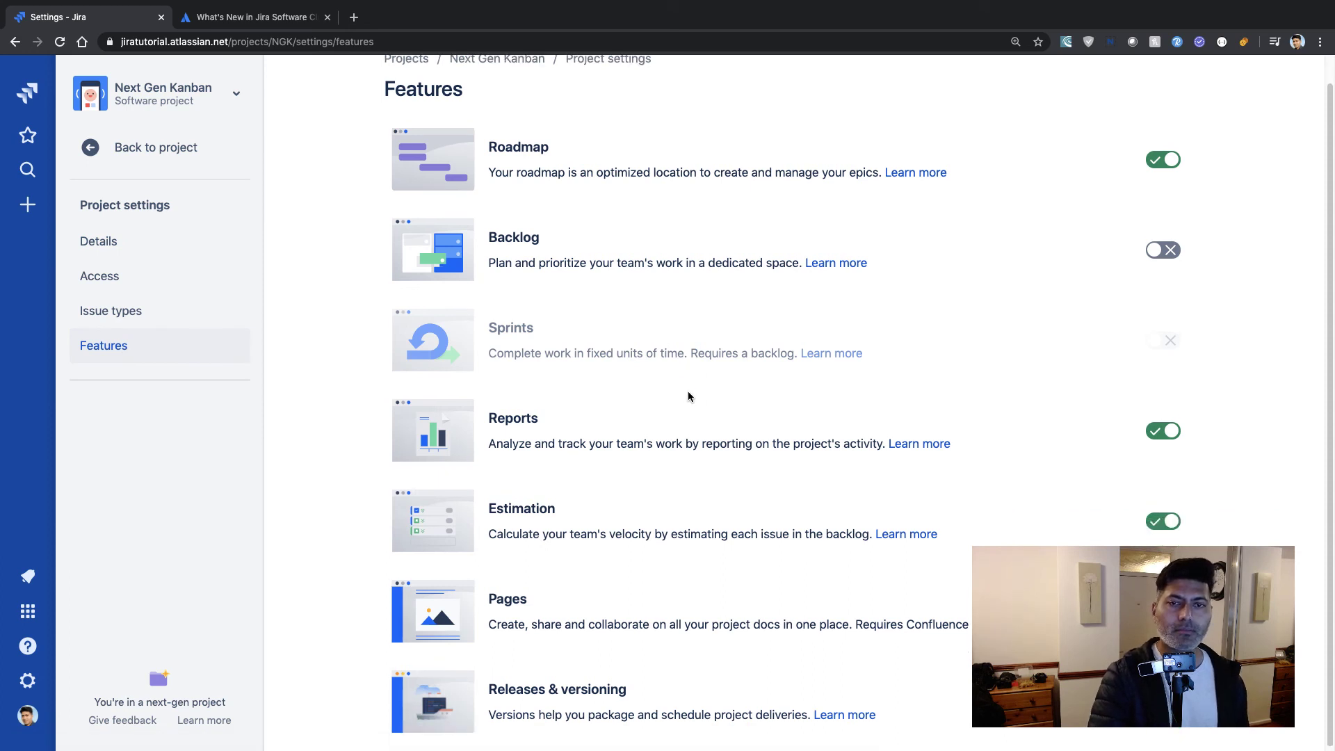
pyautogui.scroll(1, 689, 396)
pyautogui.scroll(-1, 688, 396)
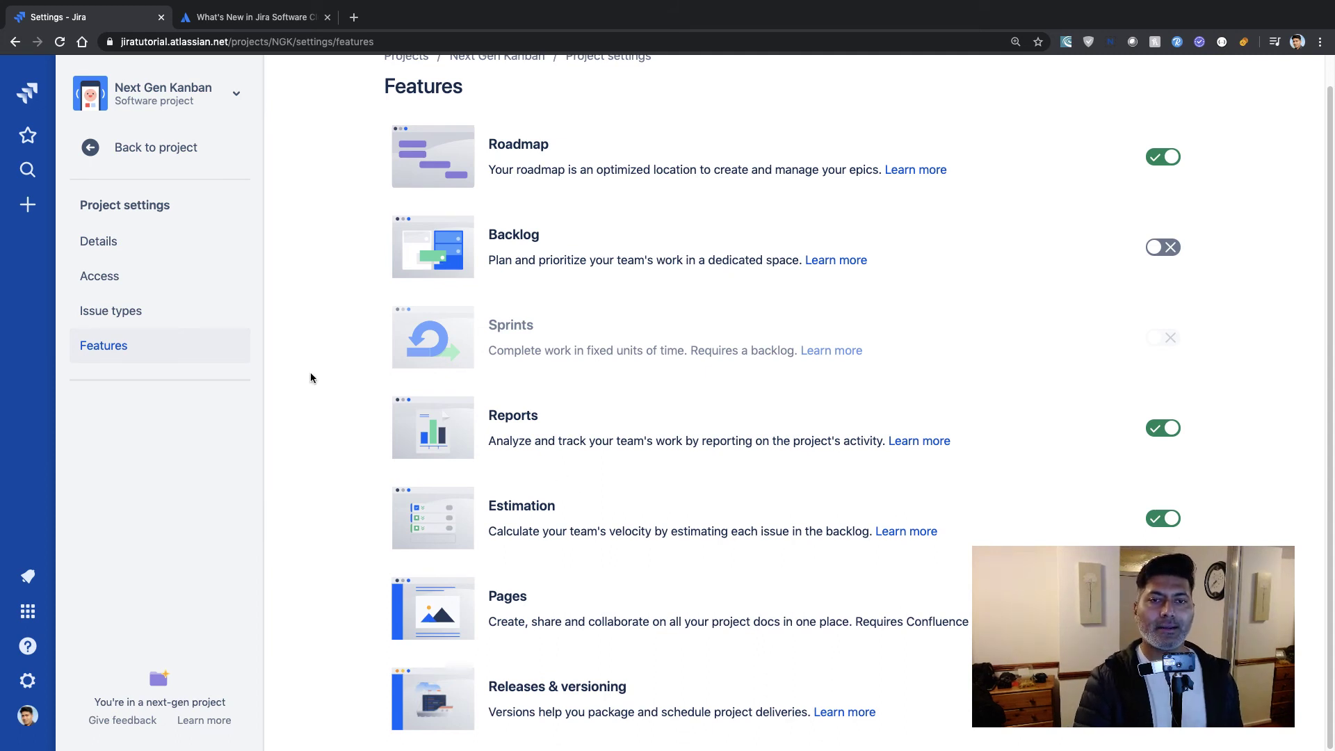
pyautogui.click(86, 147)
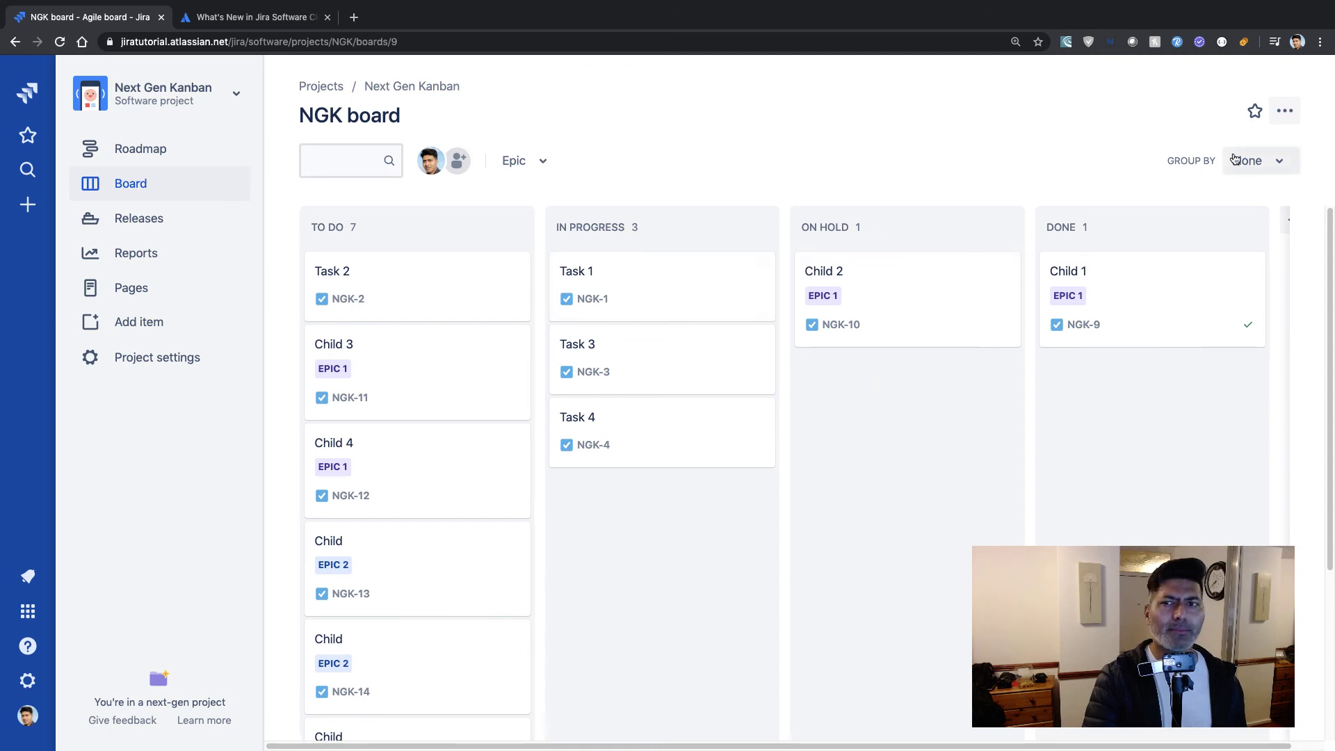
pyautogui.click(187, 323)
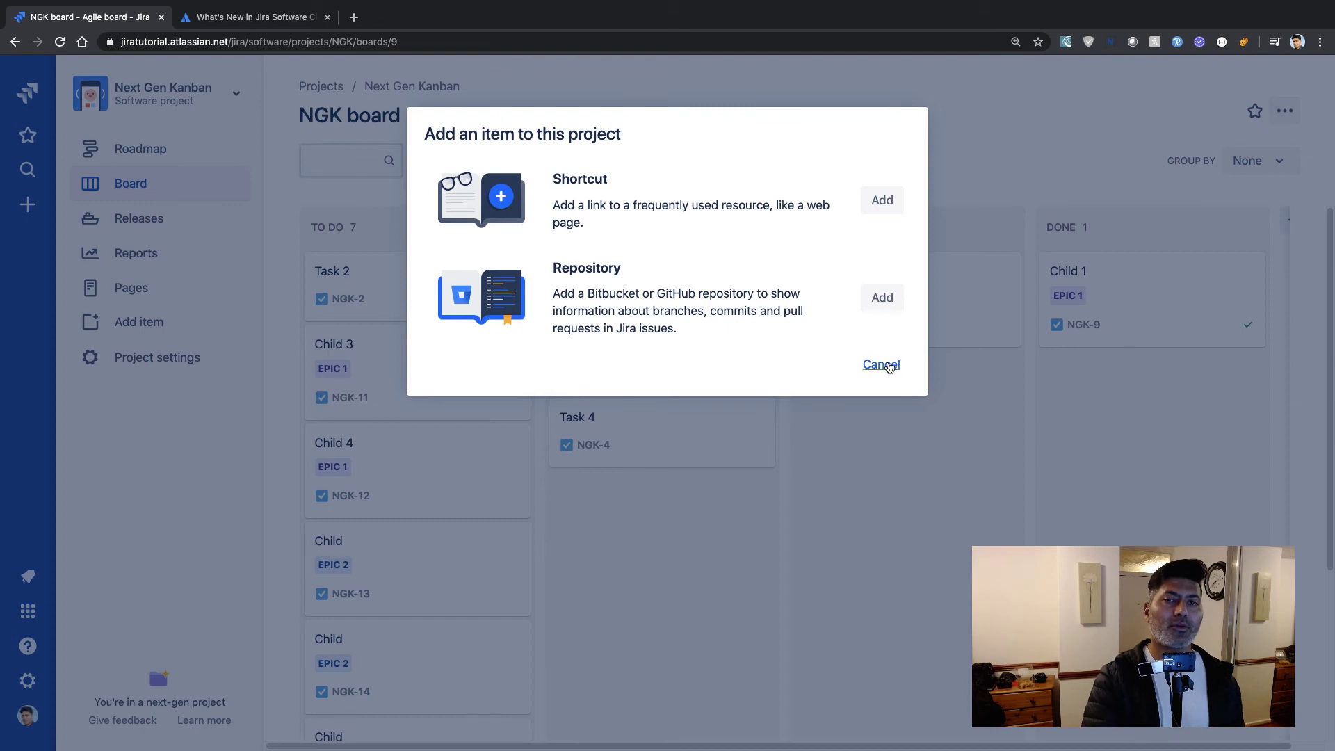
pyautogui.click(869, 363)
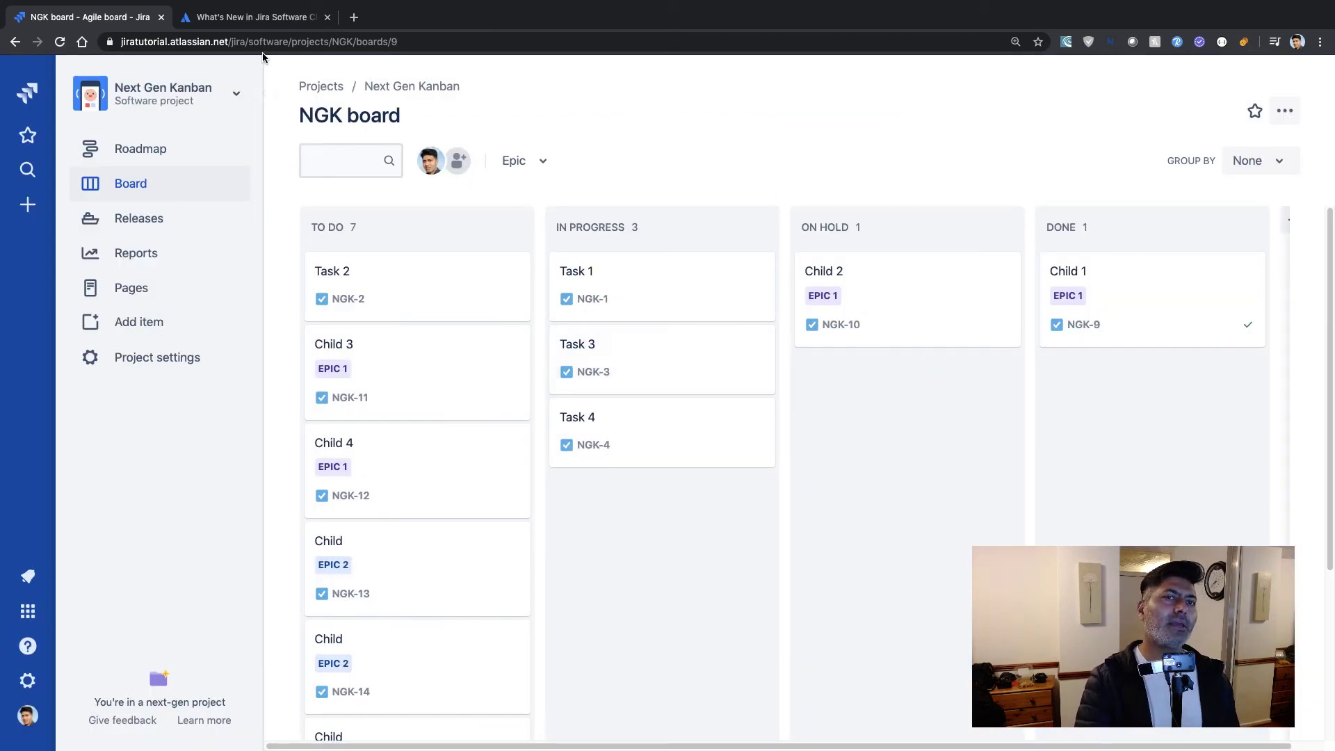
pyautogui.click(197, 326)
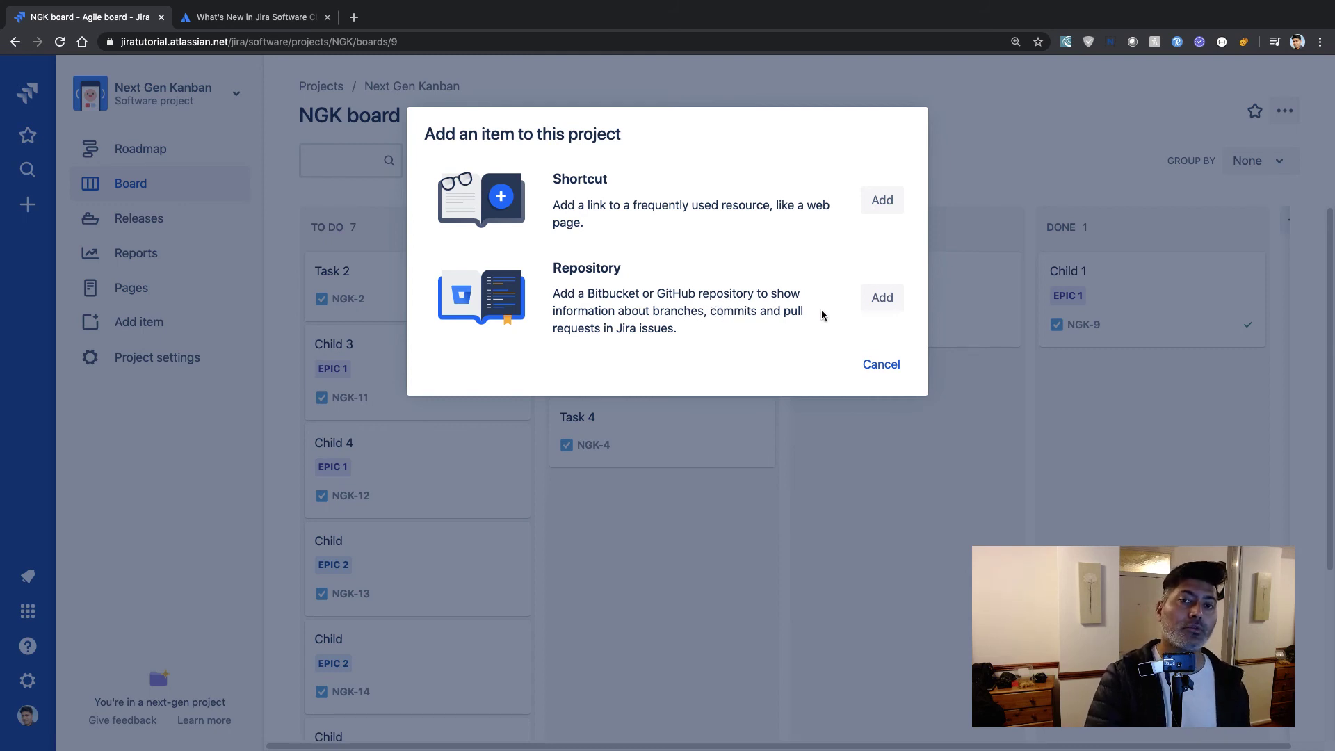
pyautogui.click(882, 299)
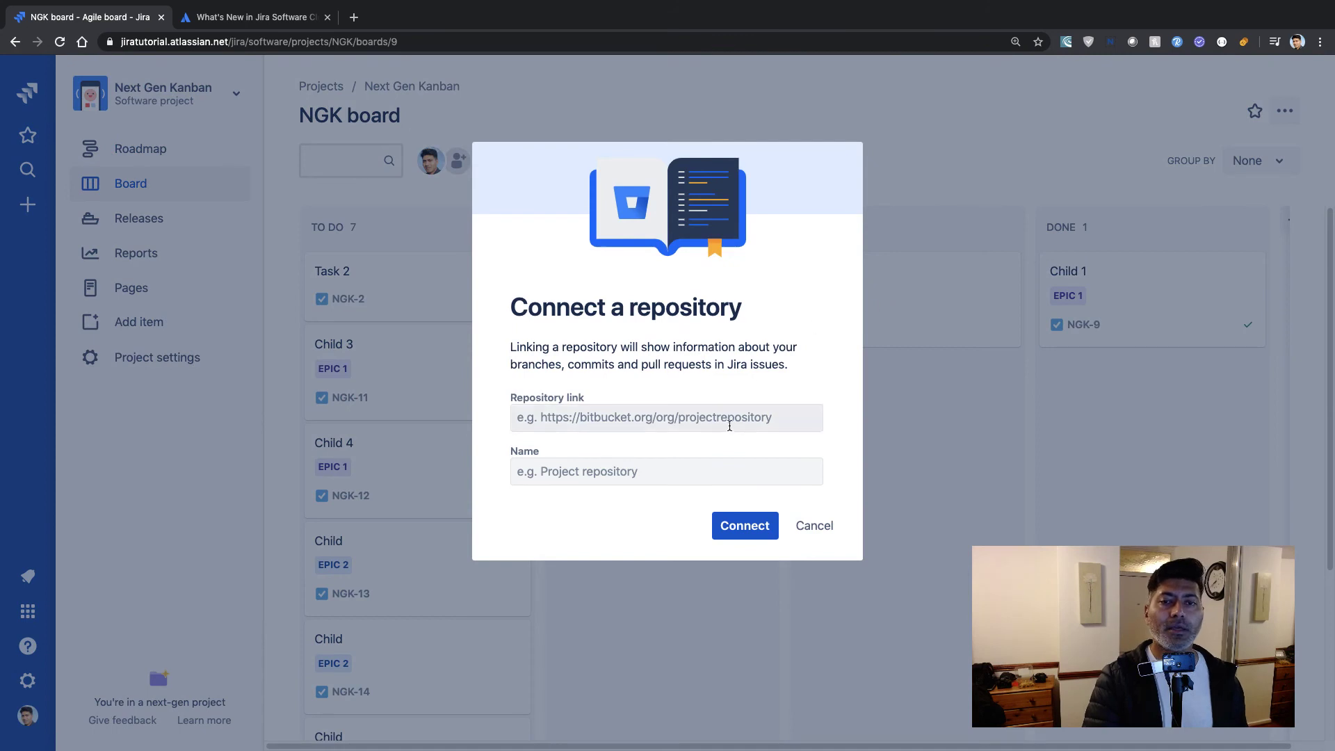
pyautogui.click(802, 528)
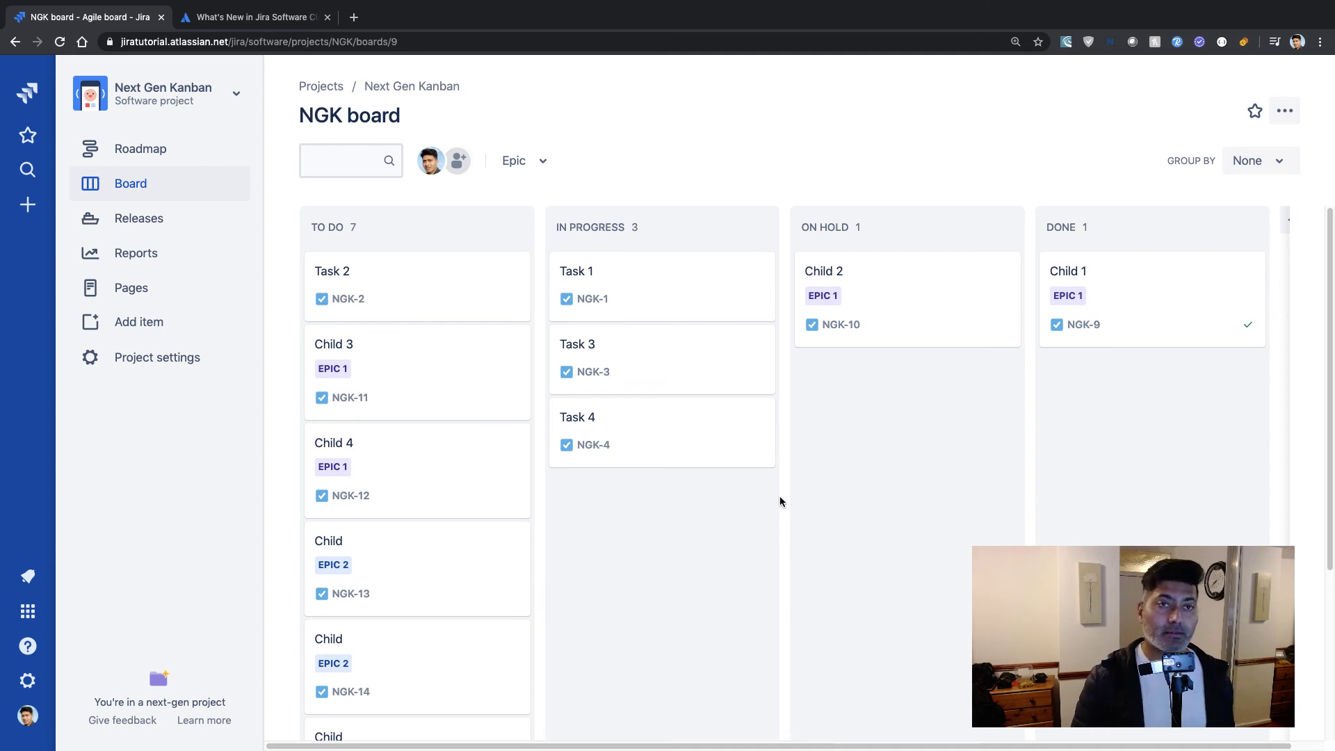
# Expand 'Easily clean up your board', 'Prioritize your work within each issue', 'Assign work to epics in bulk', then return to Shipped
pyautogui.hotkey('ctrl', 'Tab')
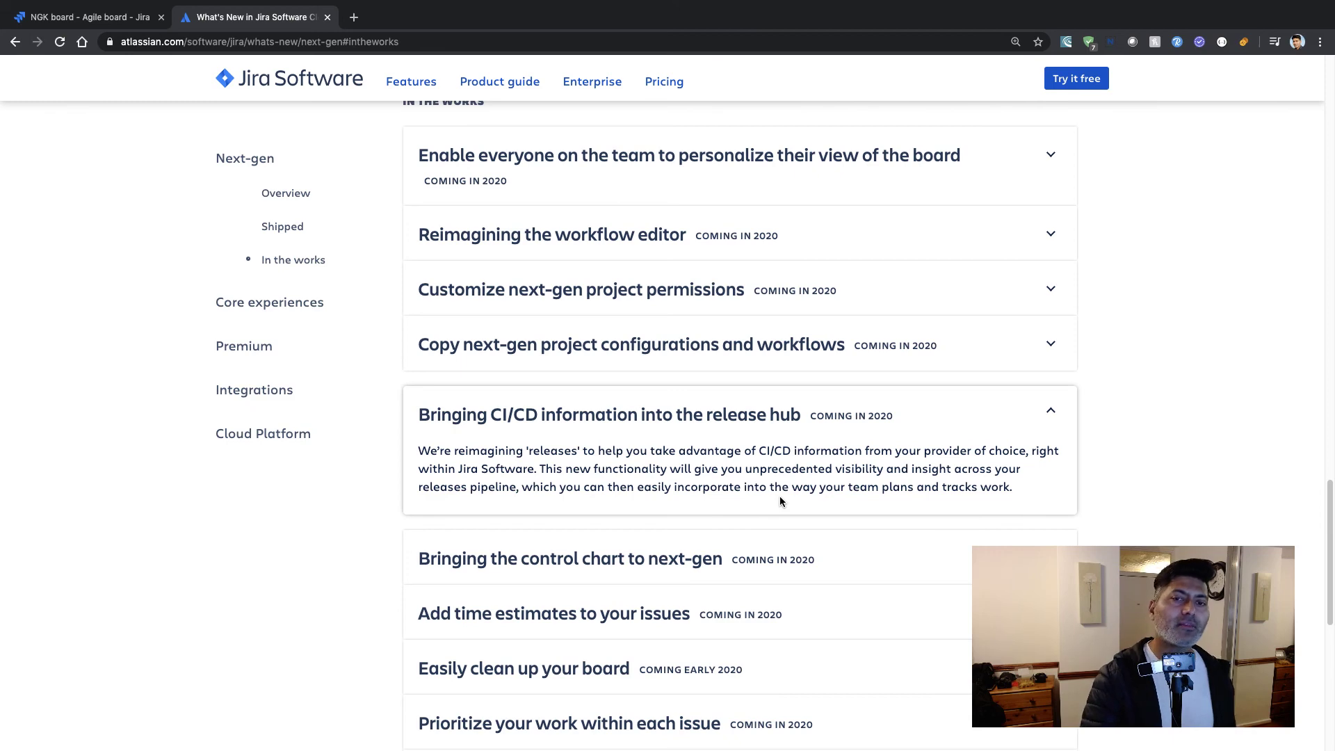
pyautogui.scroll(-2, 728, 510)
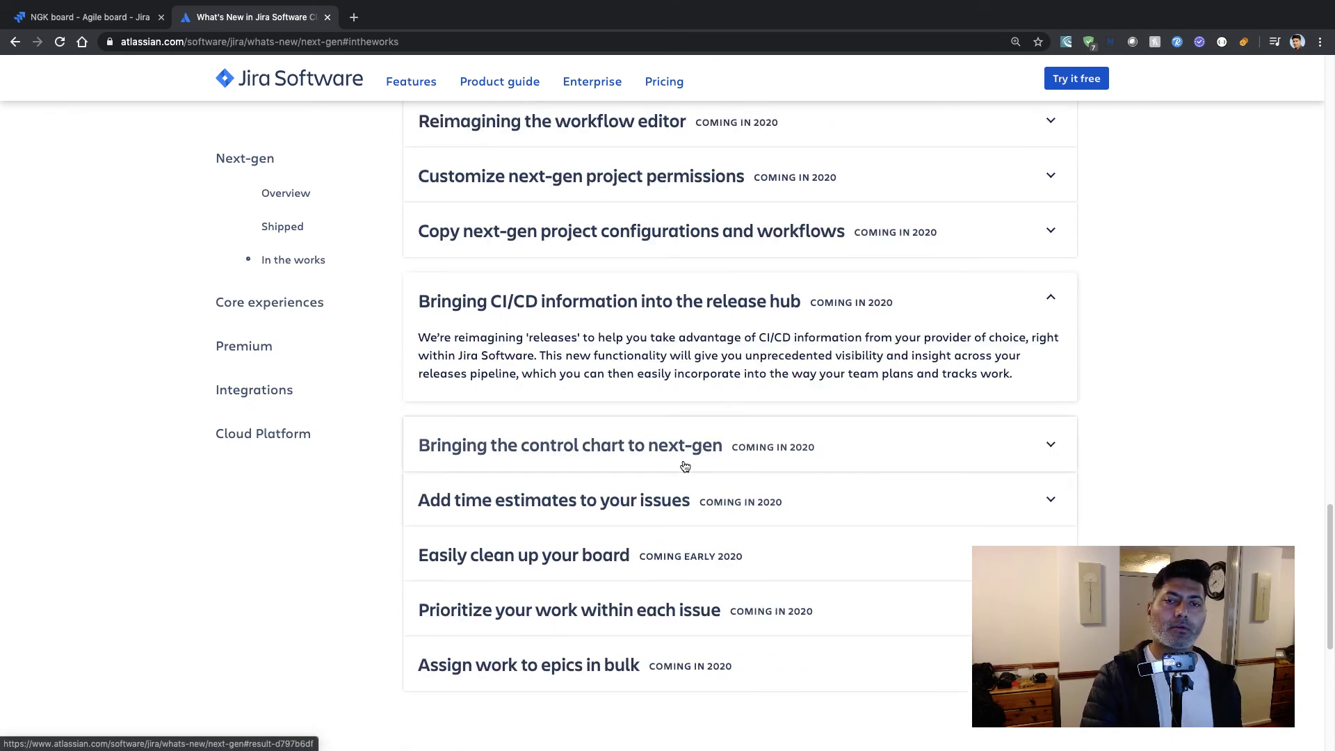
pyautogui.scroll(-1, 692, 460)
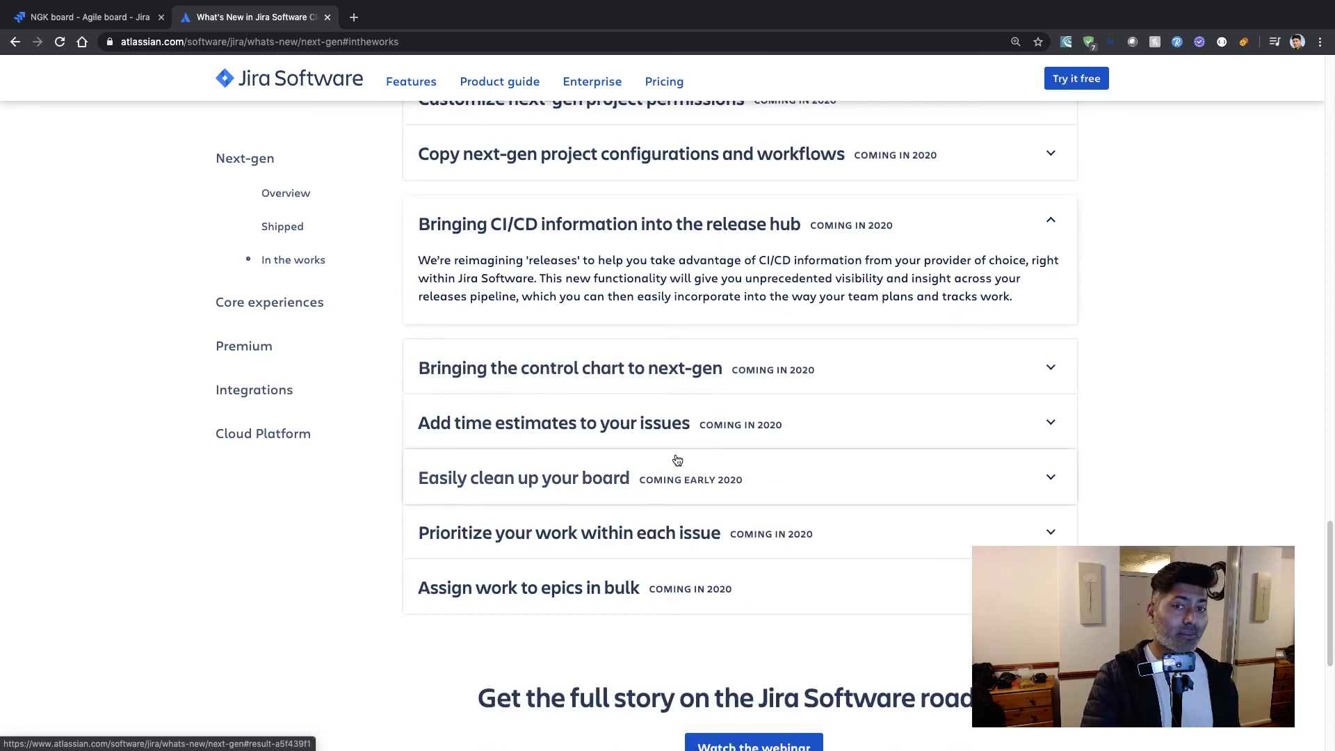
pyautogui.scroll(-1, 682, 462)
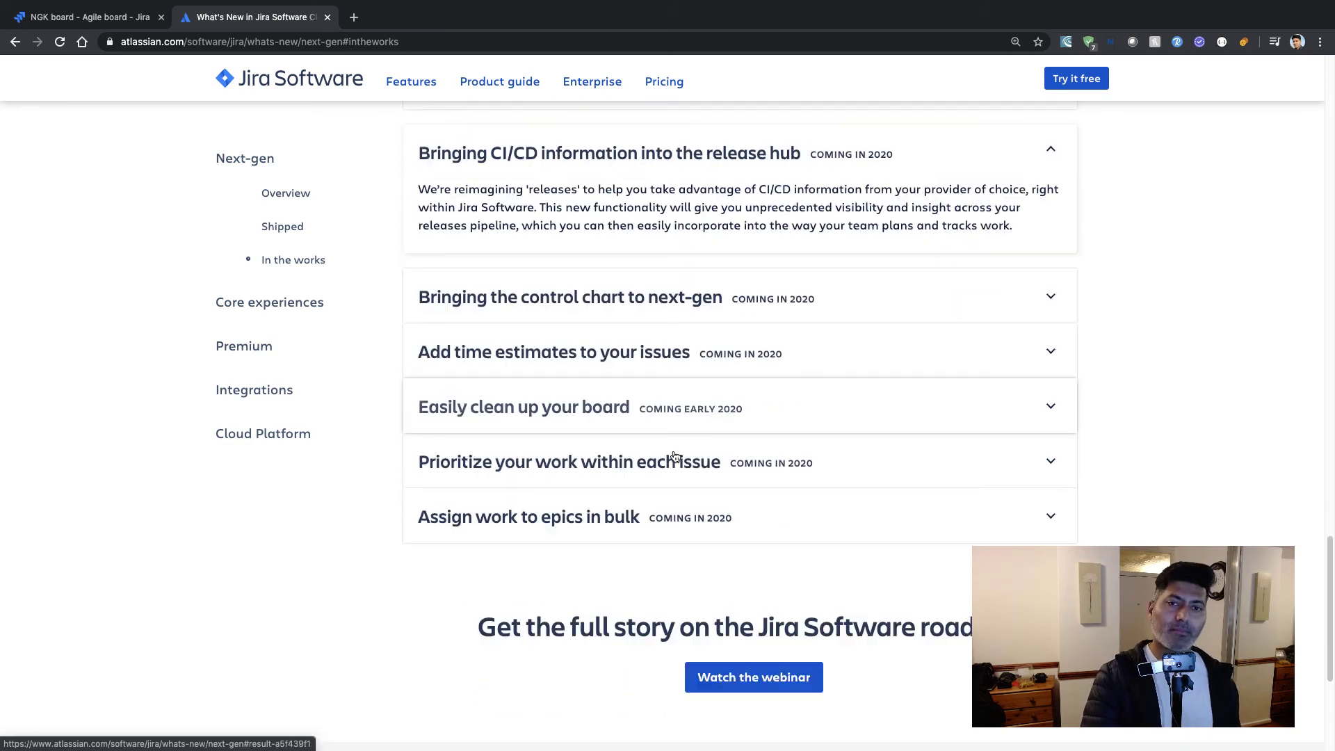
pyautogui.click(612, 417)
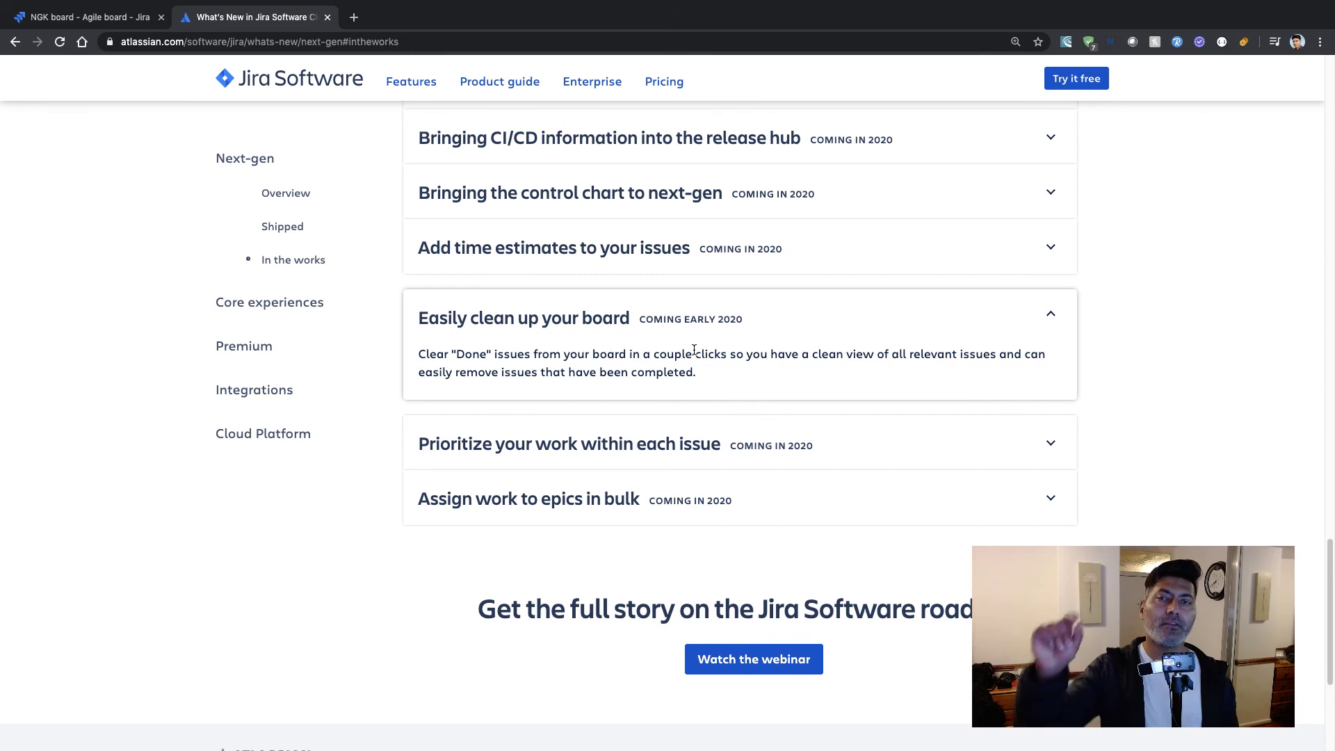
pyautogui.click(666, 443)
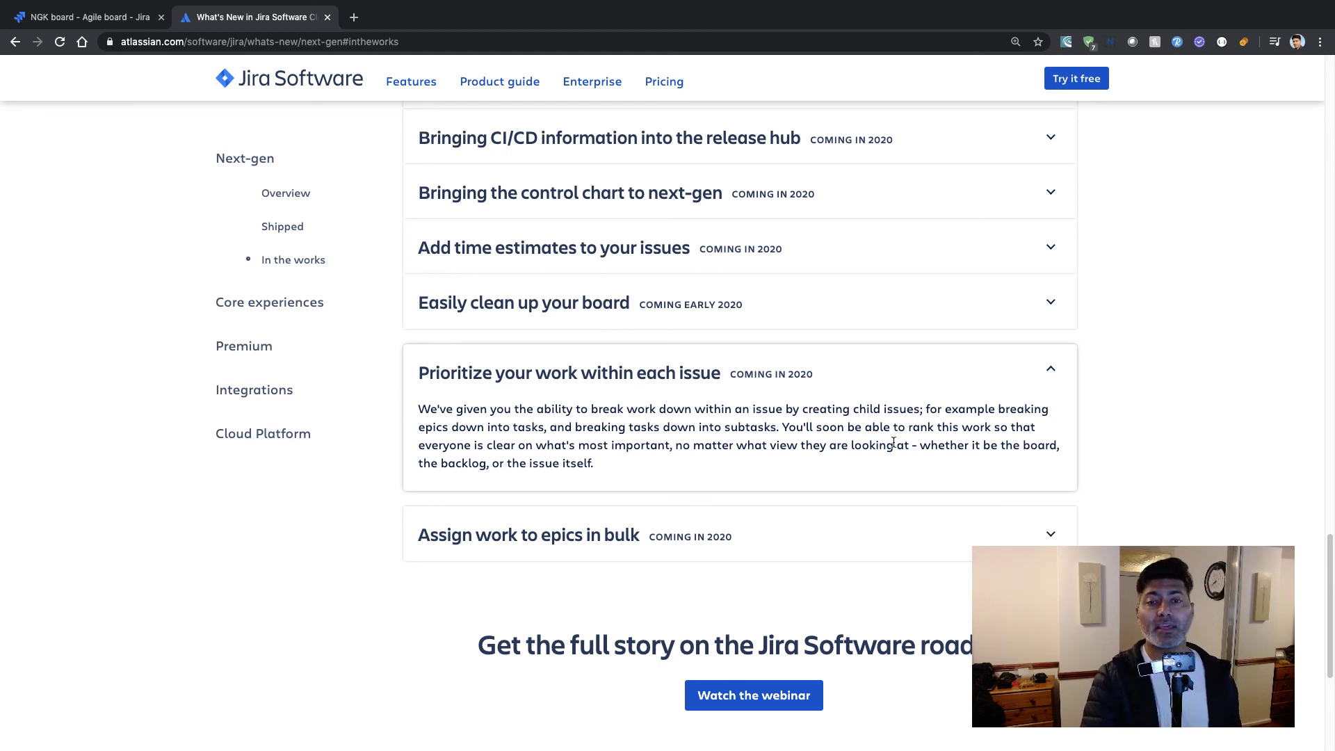
pyautogui.click(692, 537)
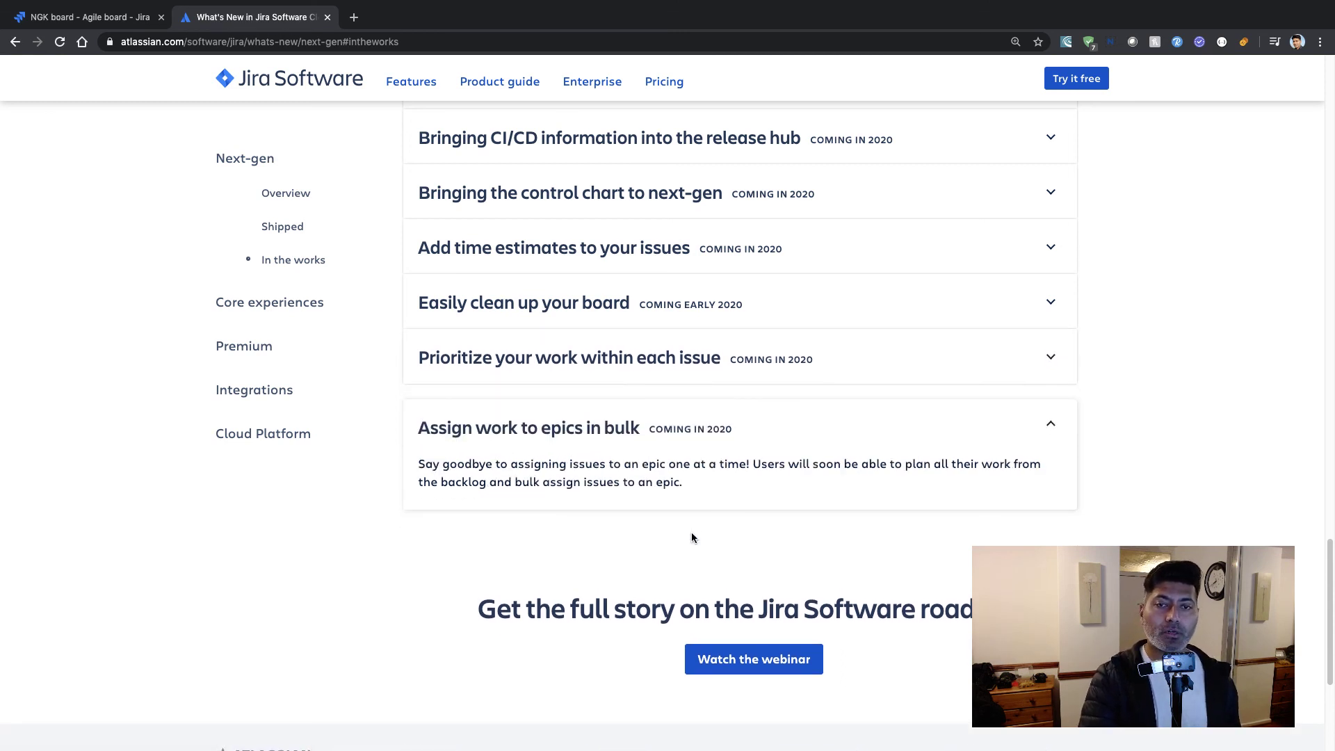
pyautogui.scroll(8, 945, 390)
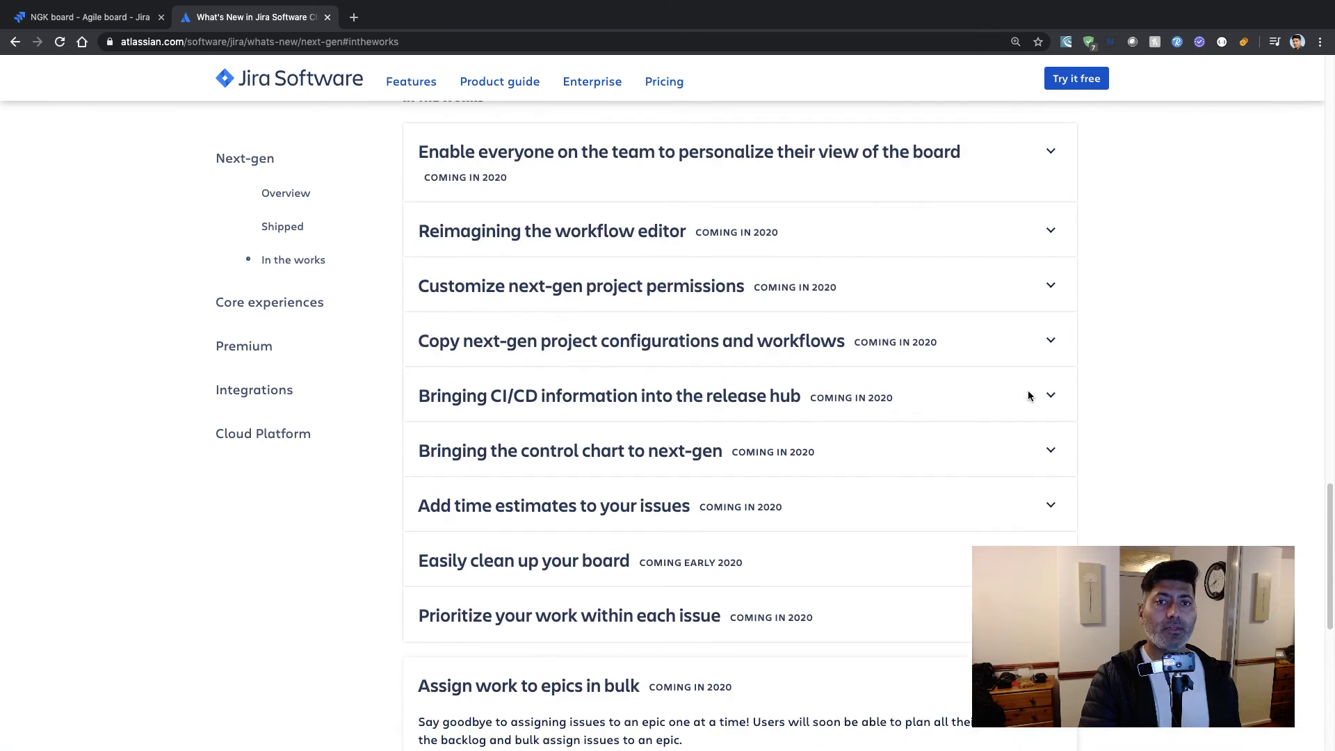
pyautogui.scroll(3, 990, 432)
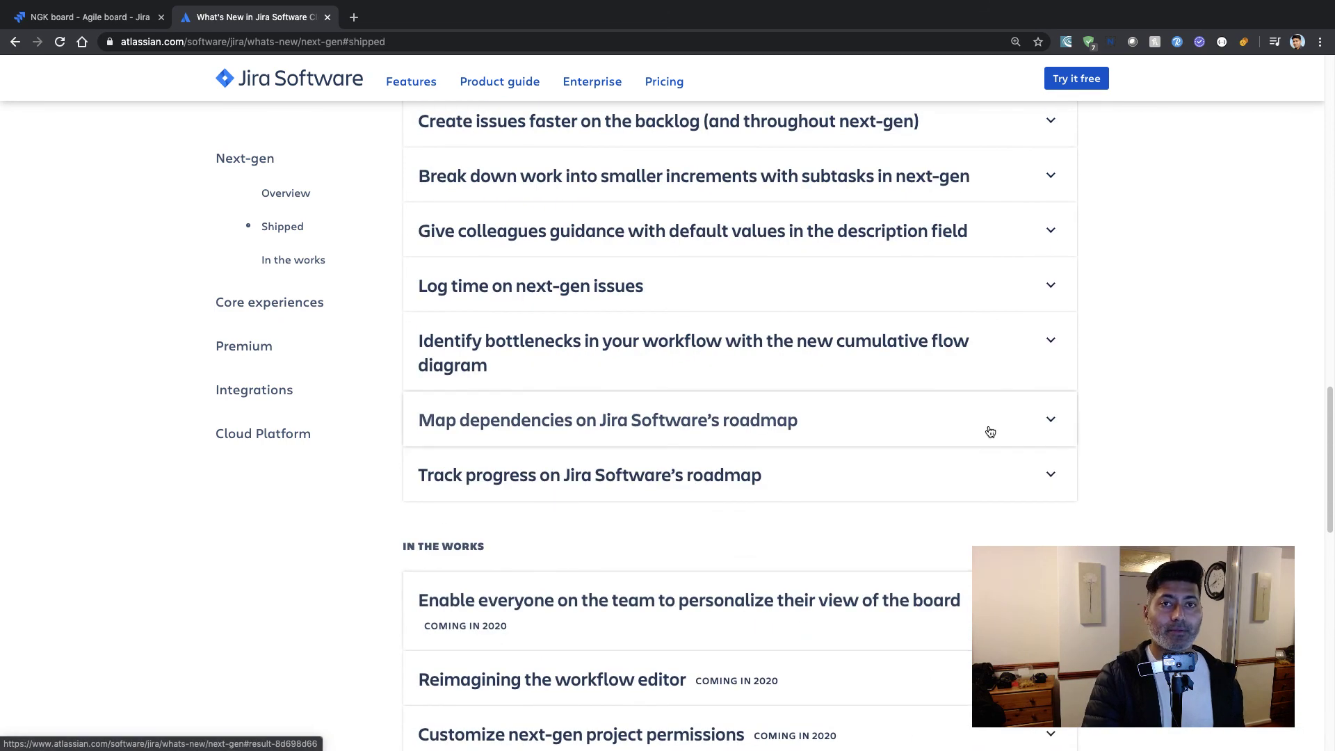